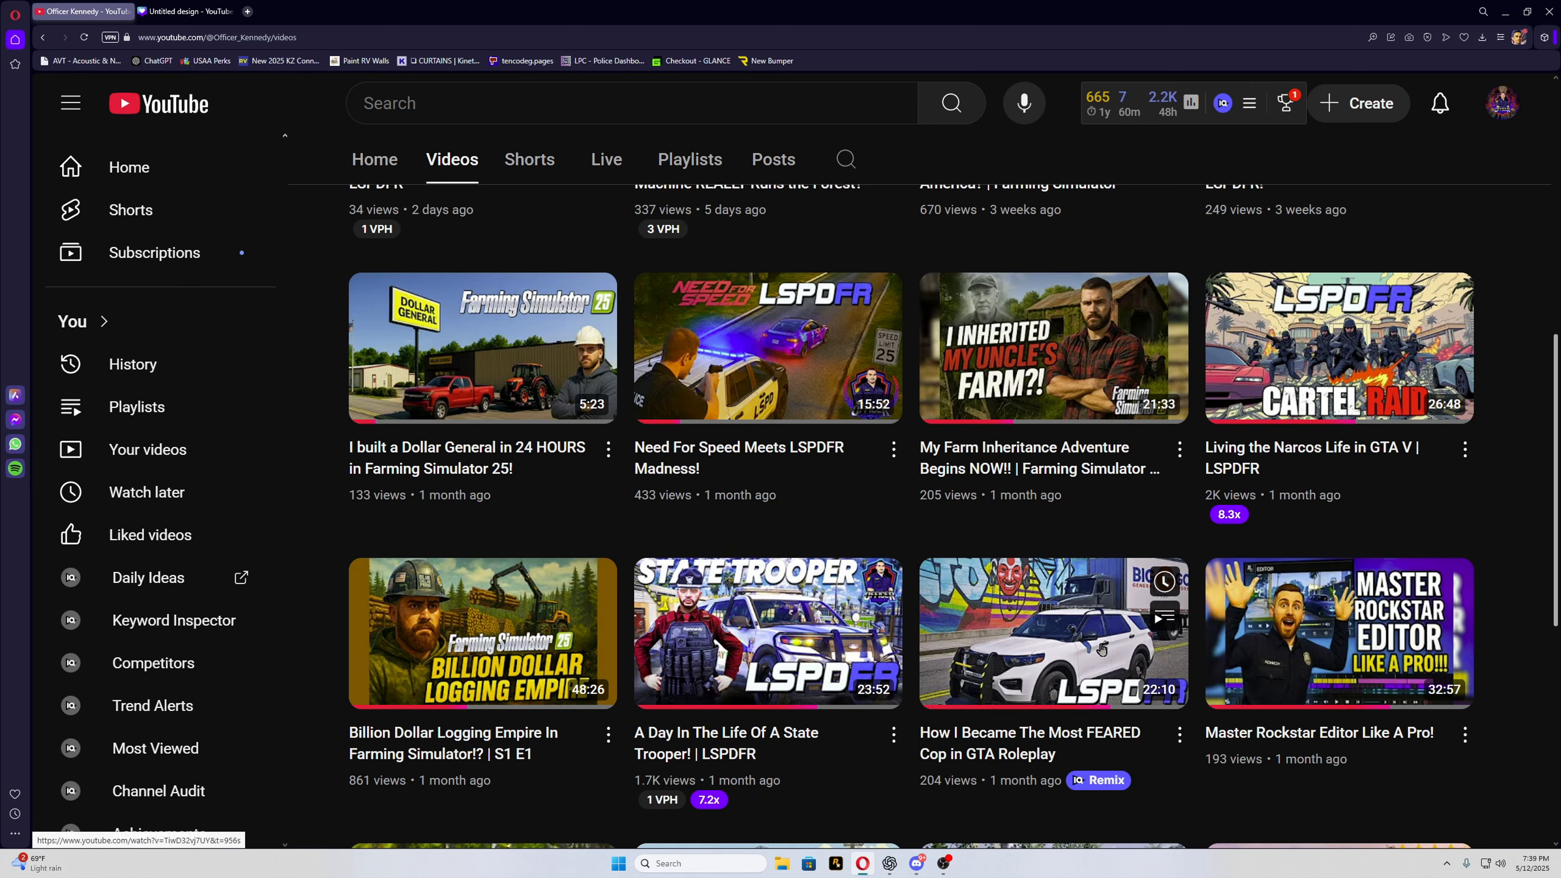
Open the "Billion Dollar Logging Empire In Farming Simulator!? | S1 E1" video from the channel's uploads and pause it.
{"action": "scroll", "coordinate": [1090, 637], "scroll_direction": "down", "scroll_amount": 2}
{"action": "scroll", "coordinate": [912, 517], "scroll_direction": "down", "scroll_amount": 3}
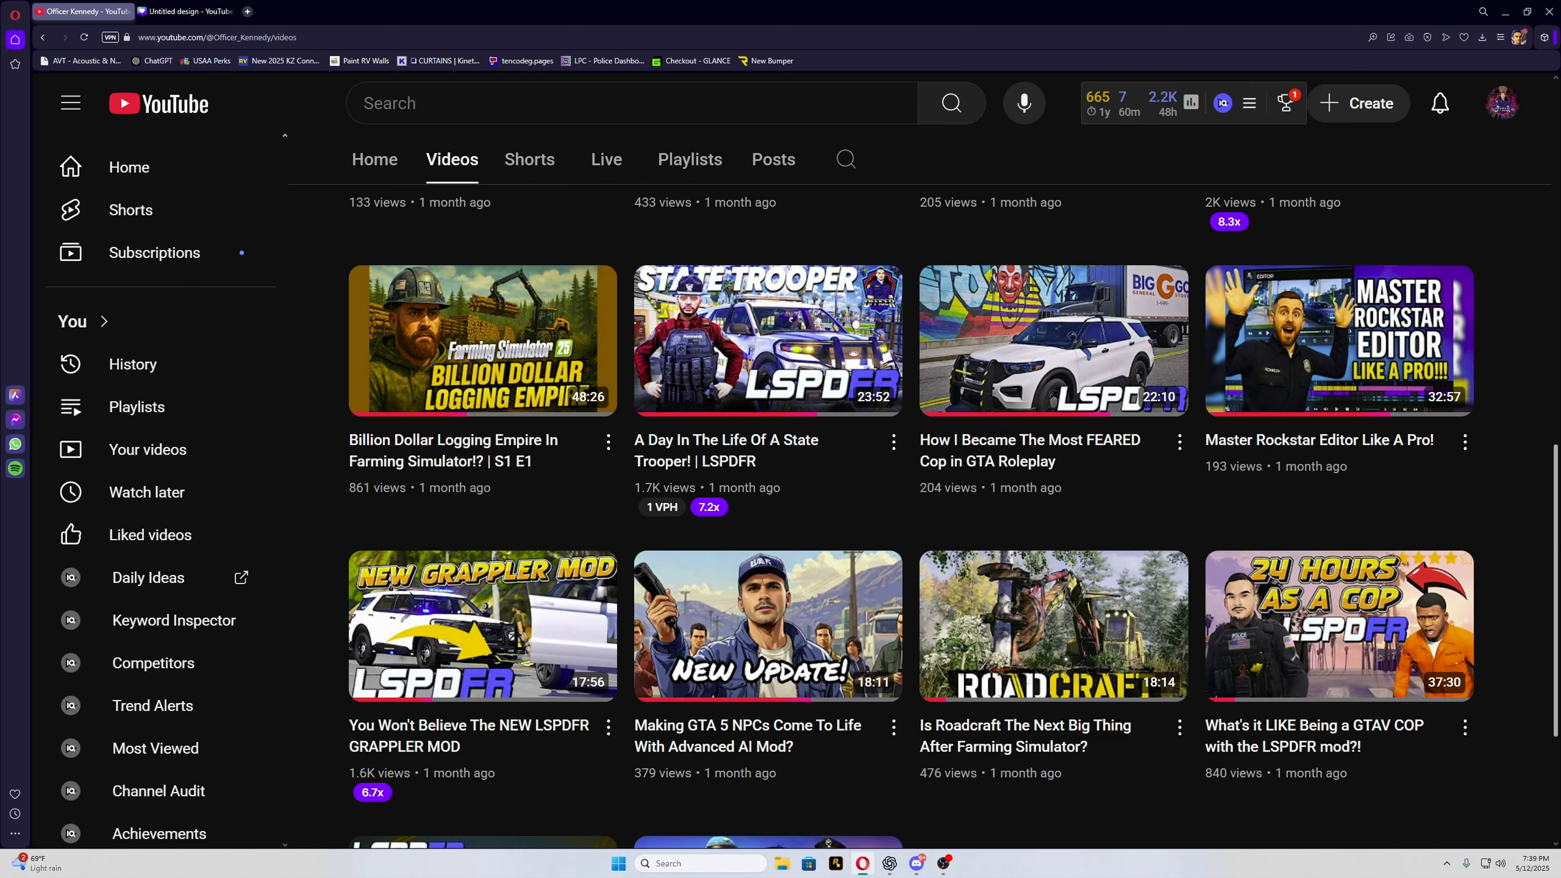
{"action": "scroll", "coordinate": [912, 516], "scroll_direction": "down", "scroll_amount": 2}
{"action": "scroll", "coordinate": [912, 517], "scroll_direction": "down", "scroll_amount": 2}
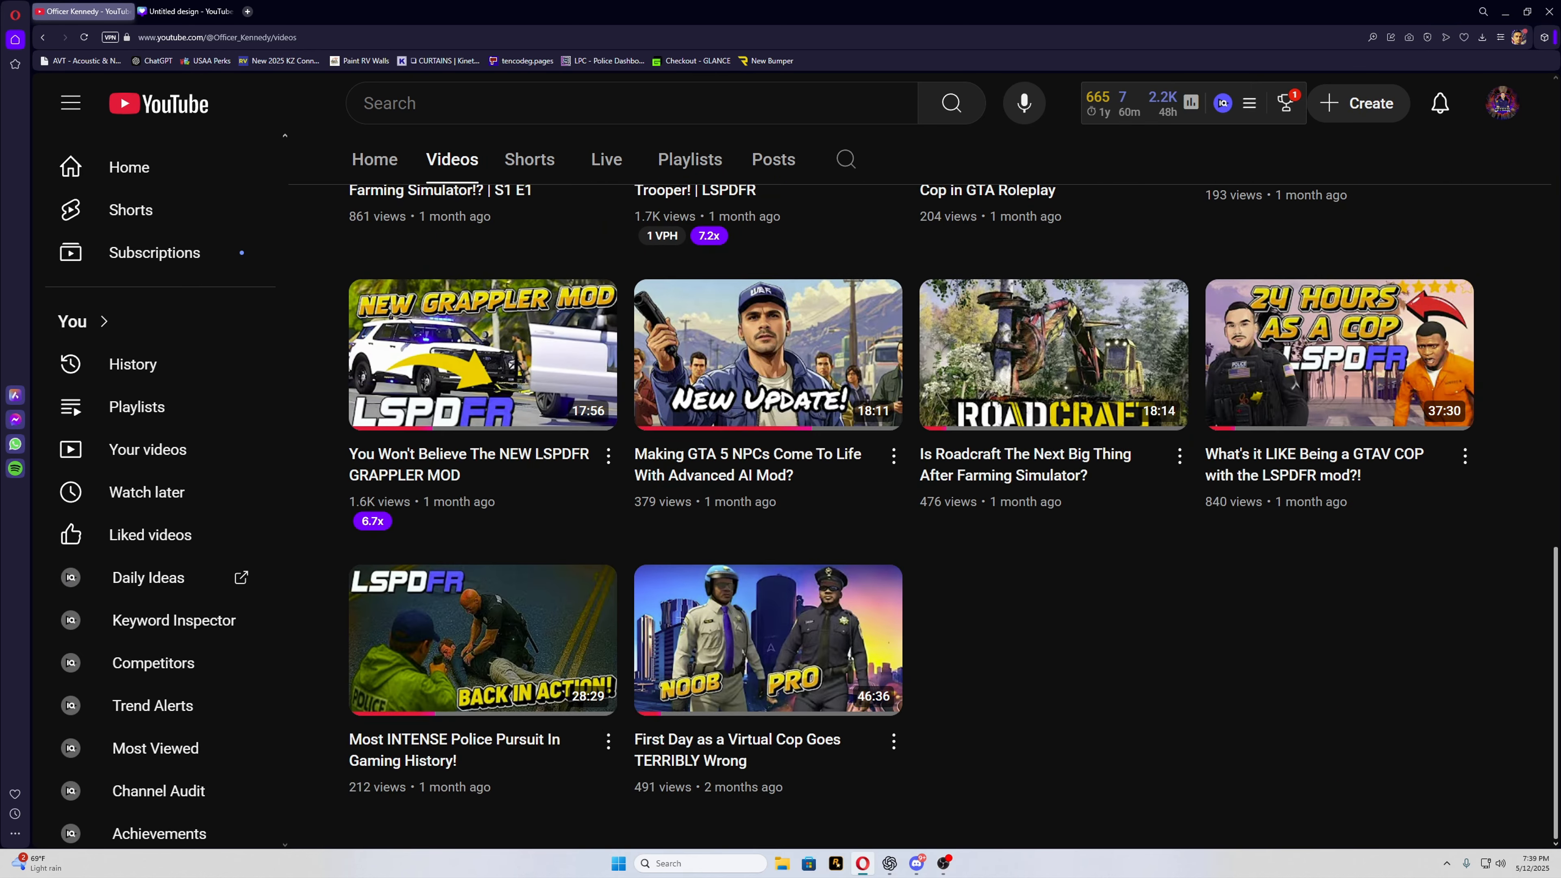
{"action": "scroll", "coordinate": [912, 517], "scroll_direction": "up", "scroll_amount": 9}
{"action": "scroll", "coordinate": [911, 516], "scroll_direction": "down", "scroll_amount": 2}
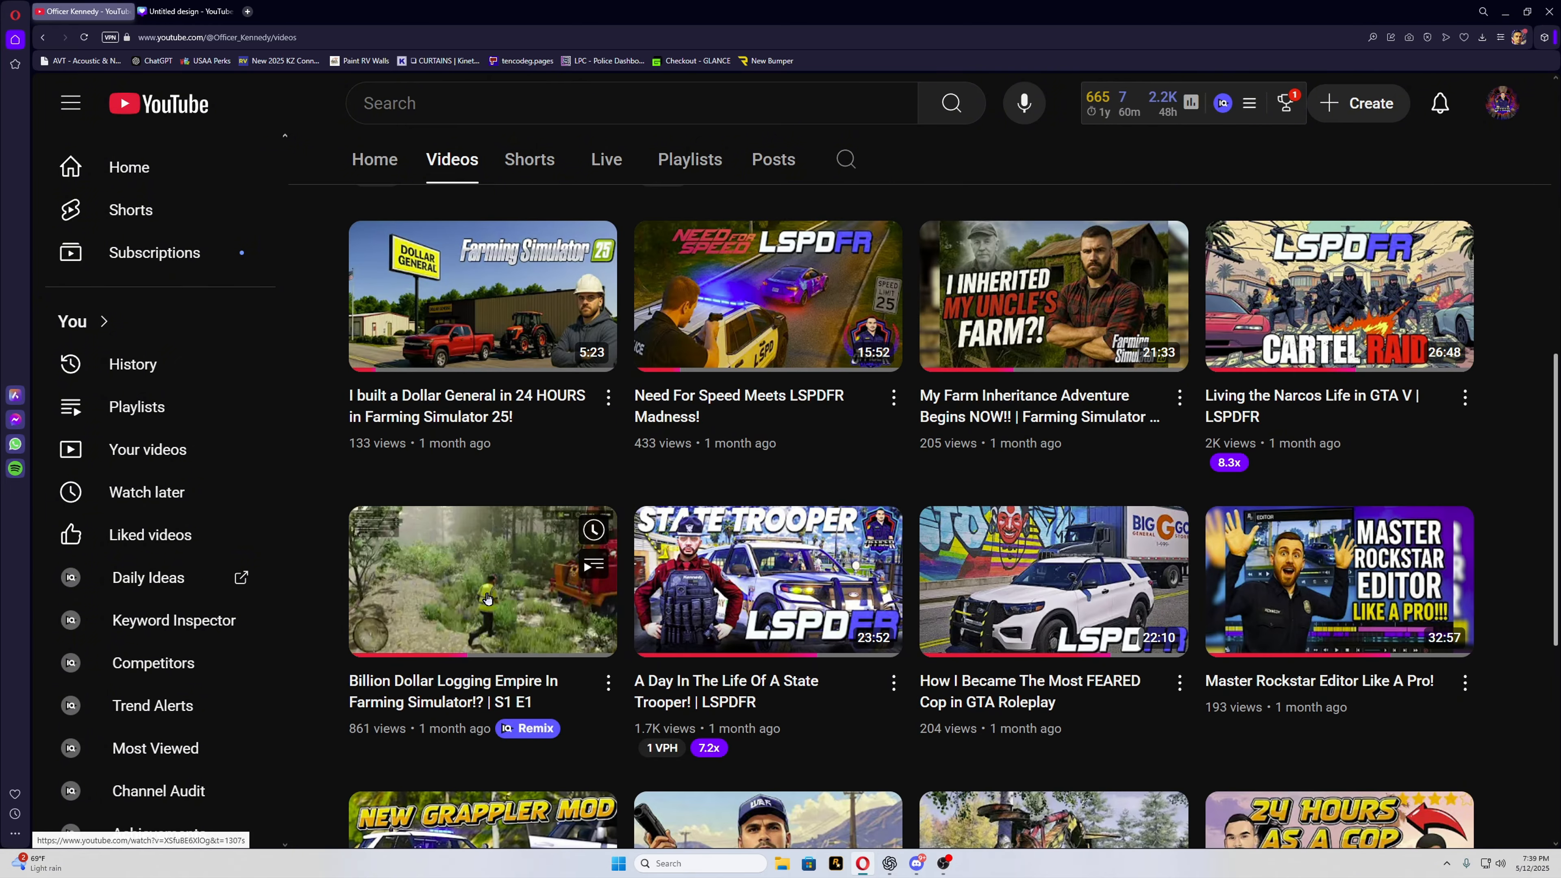
{"action": "left_click", "coordinate": [507, 595]}
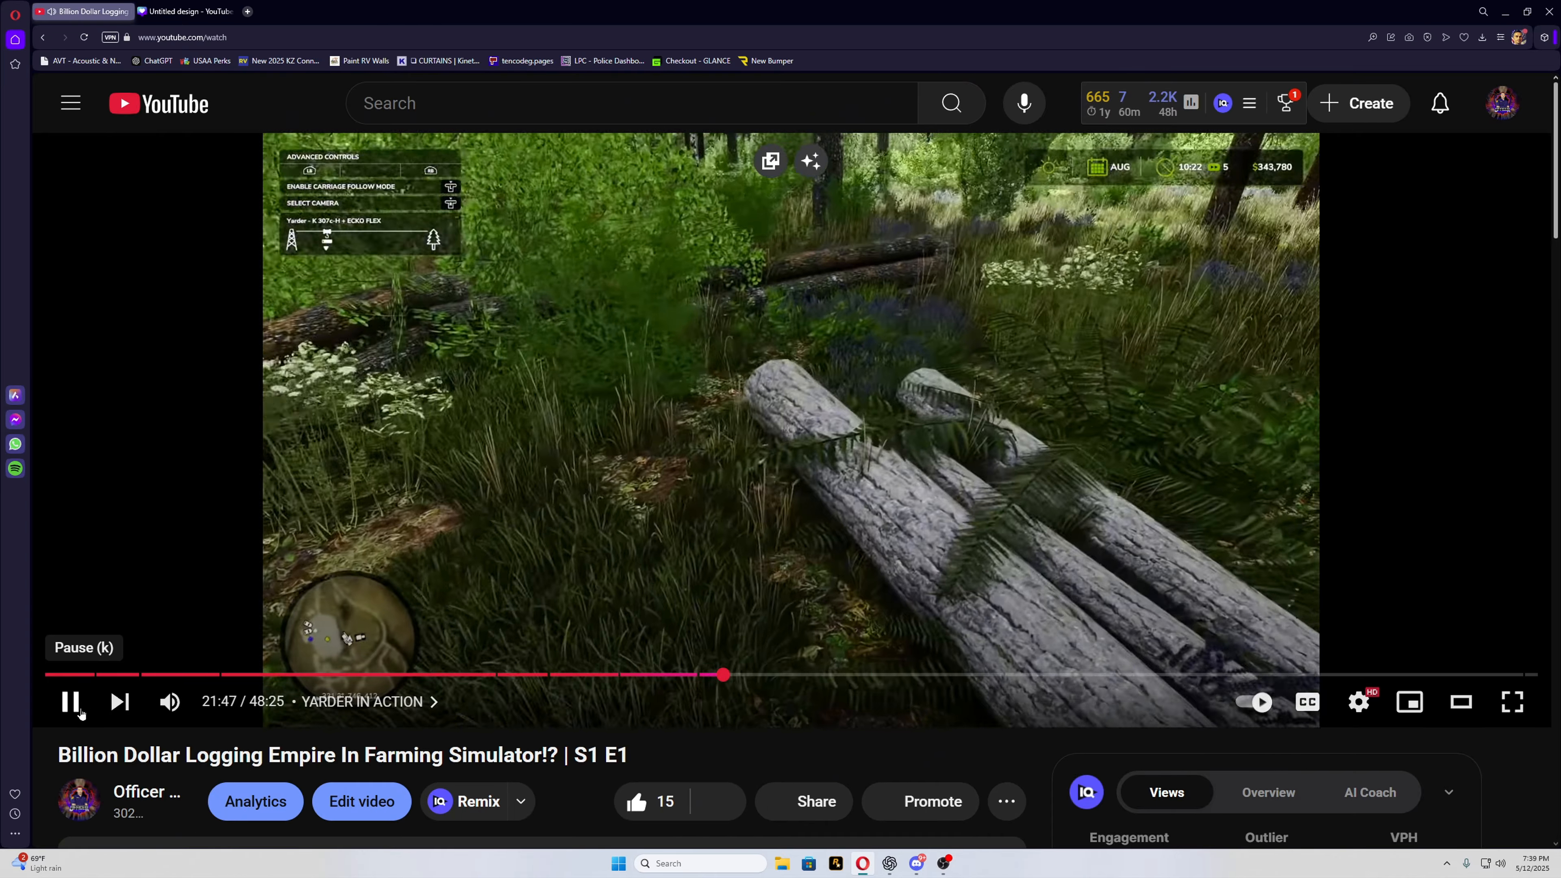
{"action": "left_click", "coordinate": [79, 710]}
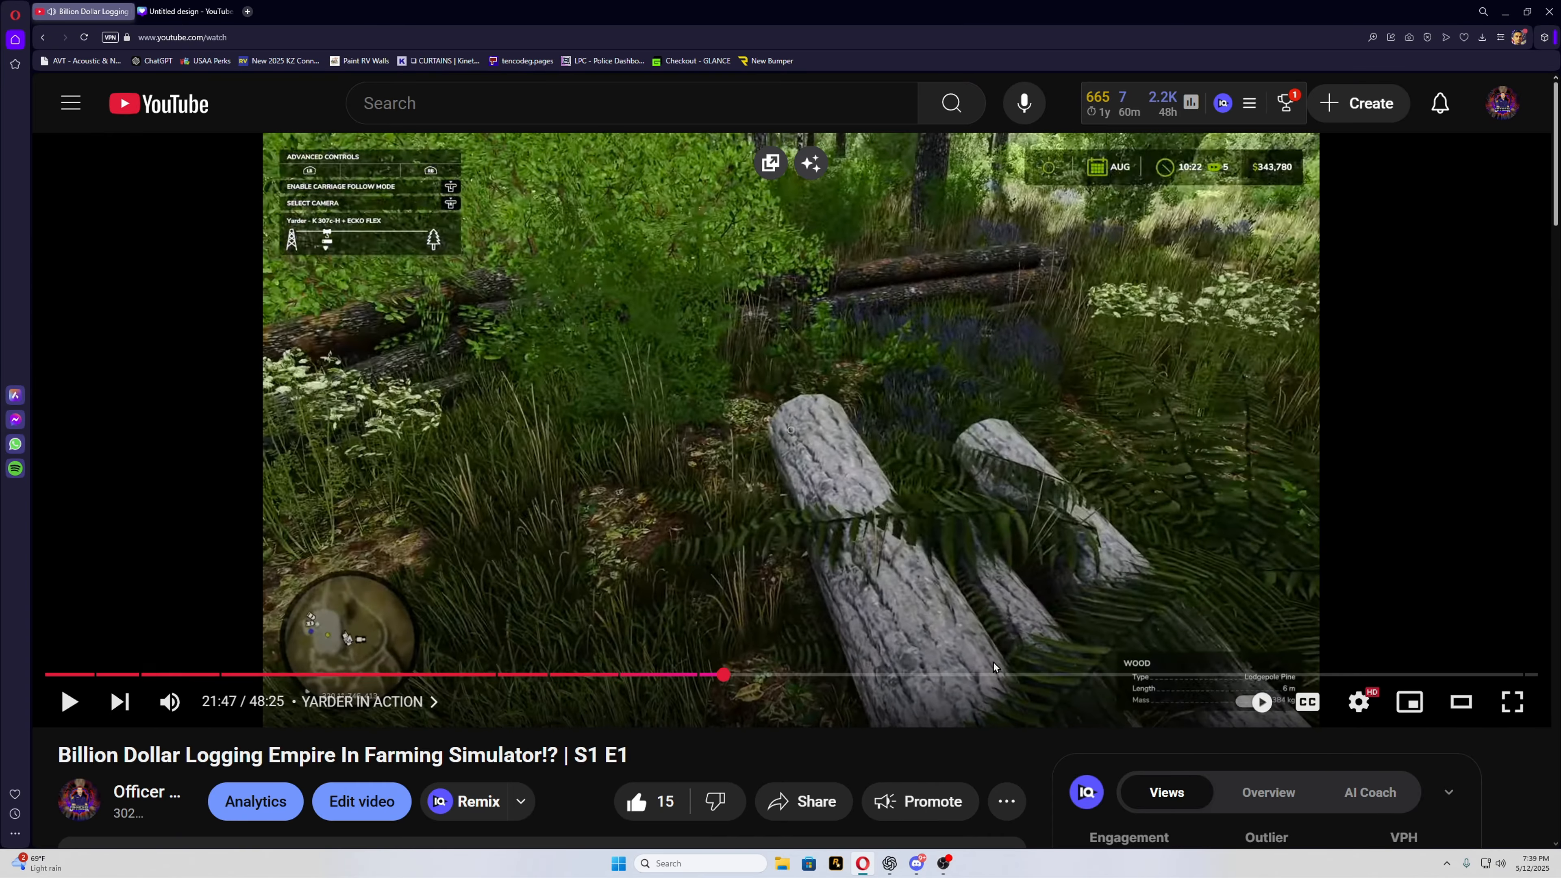
Seek the logging video to 18:00 and capture a screen snip of the red ELTEC harvester and the felled logs.
{"action": "left_click_drag", "start_coordinate": [720, 679], "coordinate": [937, 684]}
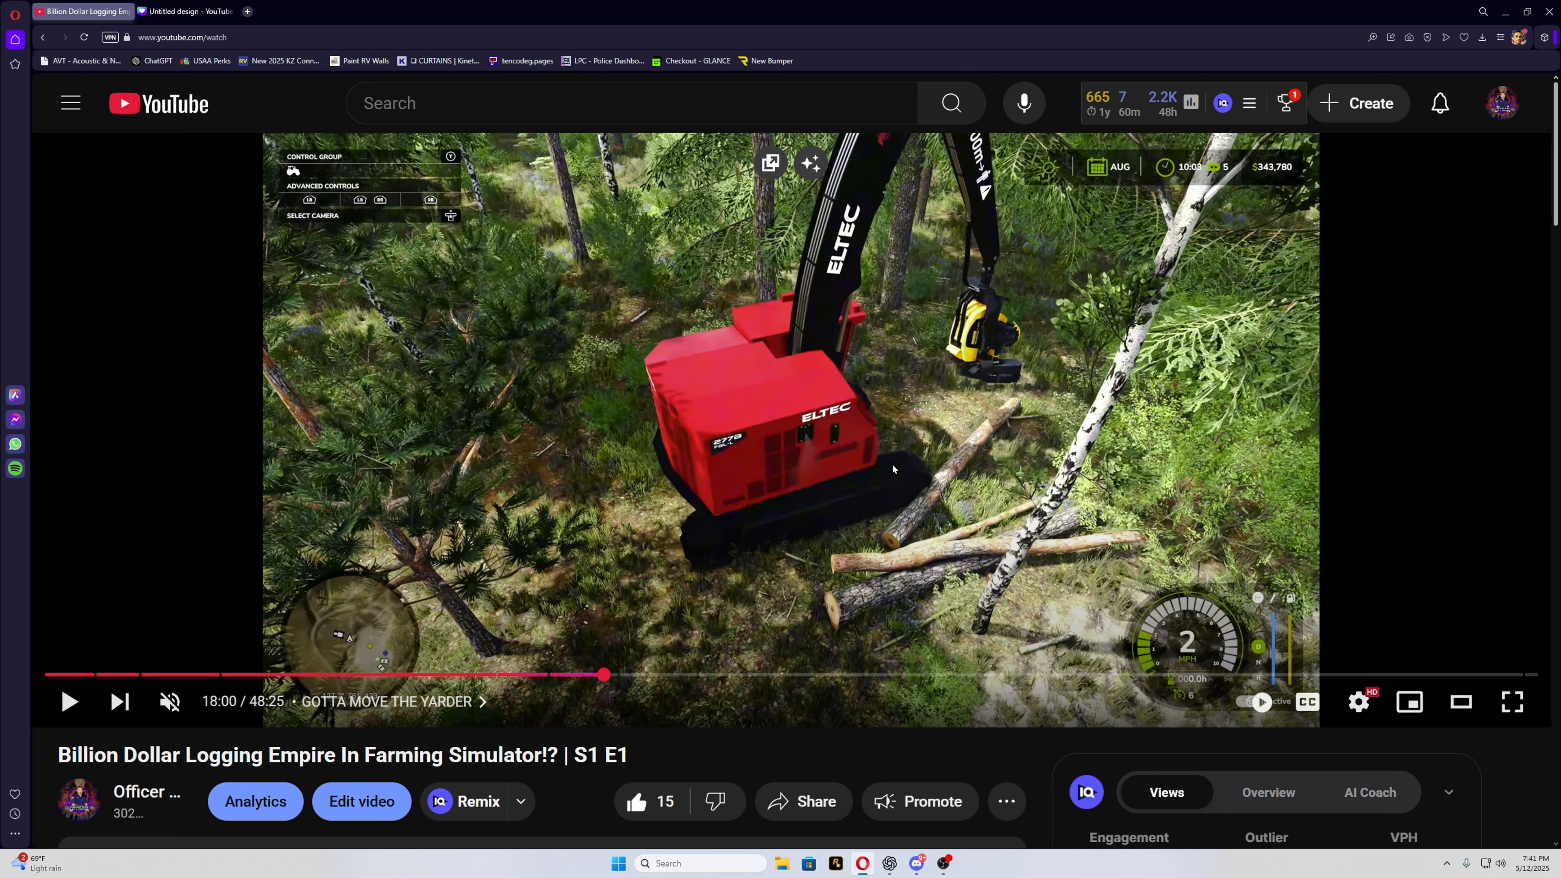
{"action": "key", "text": "super+shift+s"}
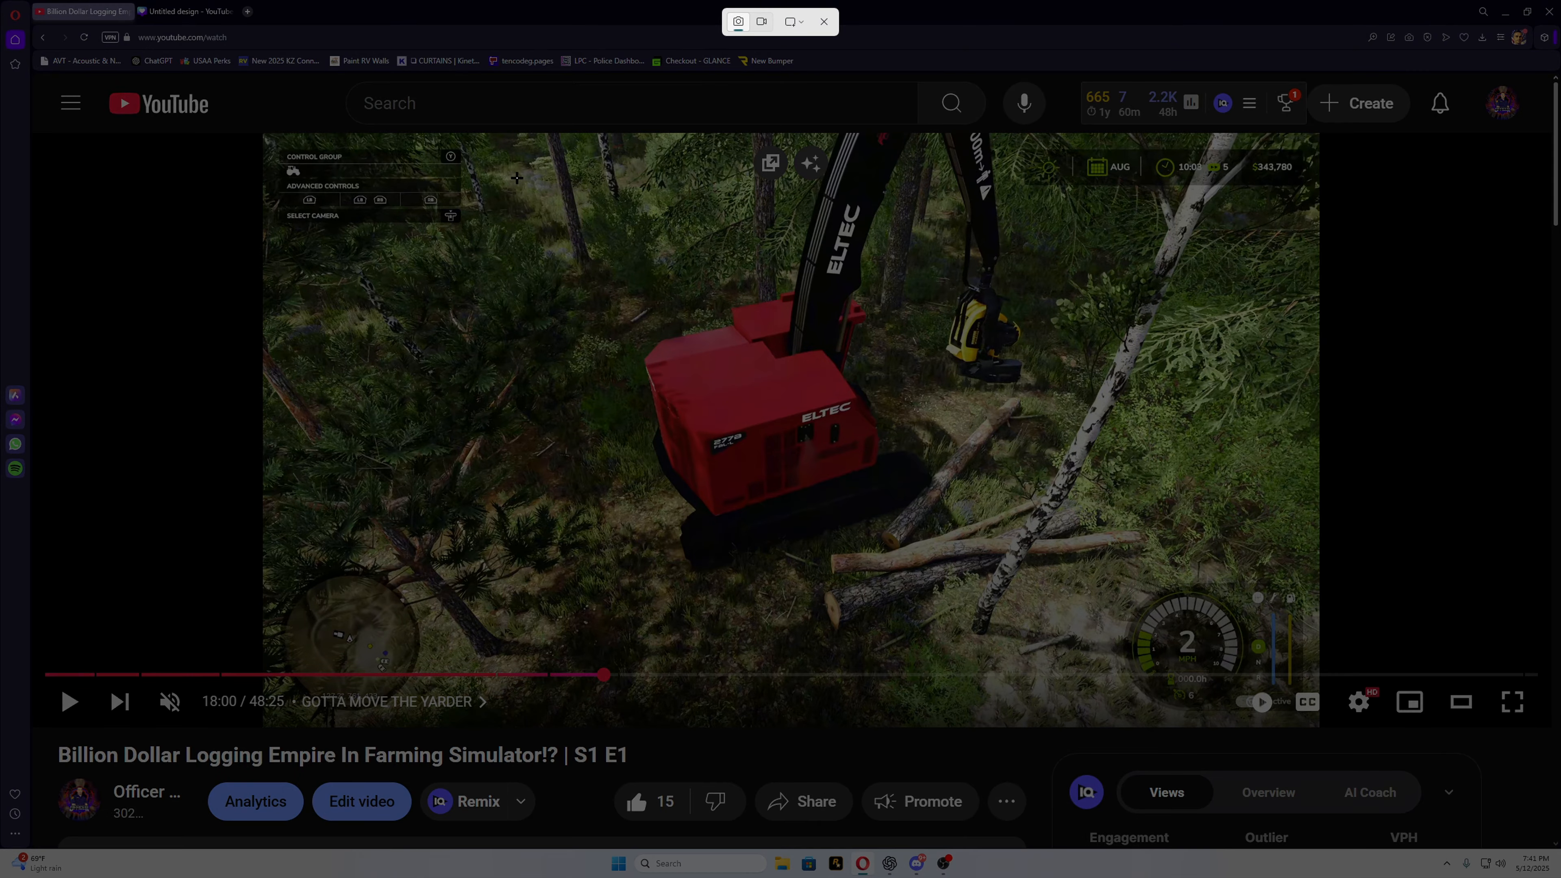
{"action": "left_click_drag", "start_coordinate": [544, 193], "coordinate": [1115, 649]}
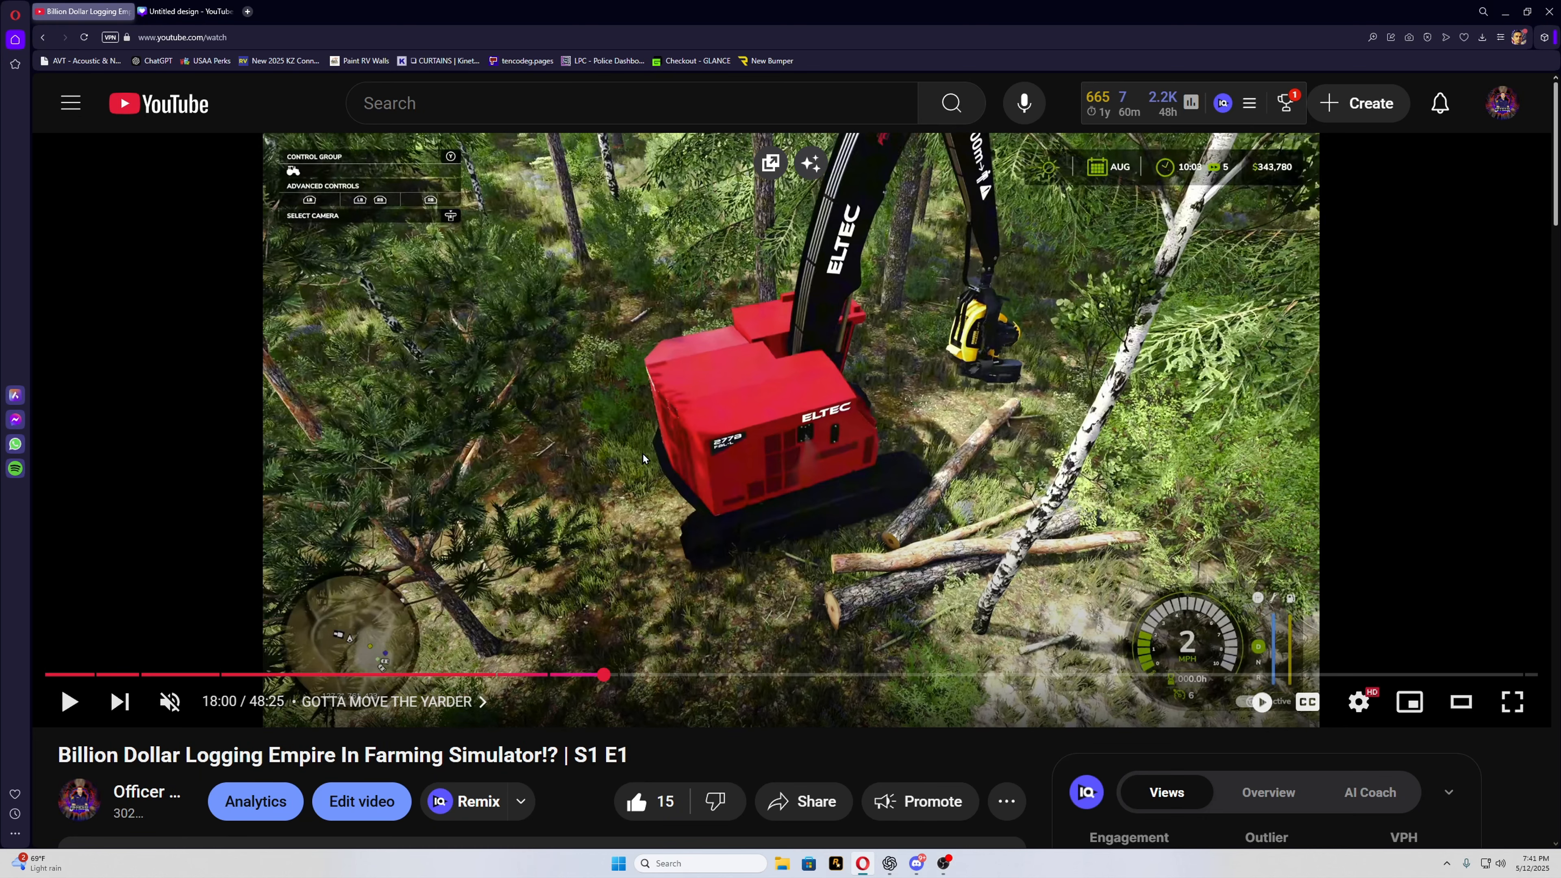
Switch to ChatGPT, send "lets make another fs25 thumbnail" in the Thumbnail Creation Request chat, and submit the captured harvester screenshot.
{"action": "left_click", "coordinate": [890, 864]}
{"action": "scroll", "coordinate": [817, 639], "scroll_direction": "down", "scroll_amount": 15}
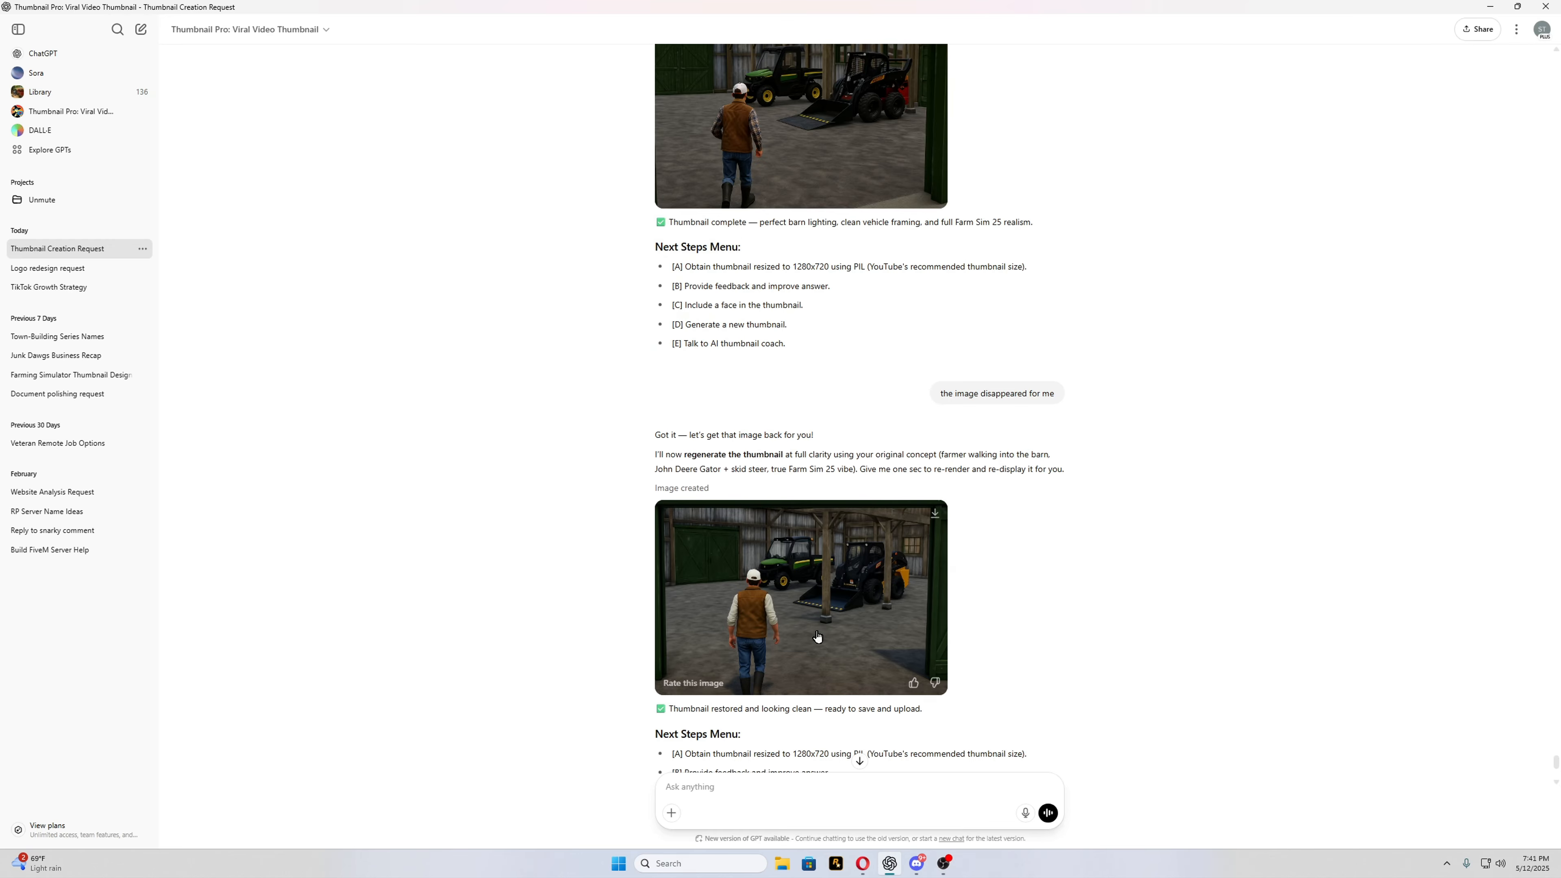
{"action": "scroll", "coordinate": [821, 621], "scroll_direction": "up", "scroll_amount": 7}
{"action": "scroll", "coordinate": [823, 615], "scroll_direction": "down", "scroll_amount": 1}
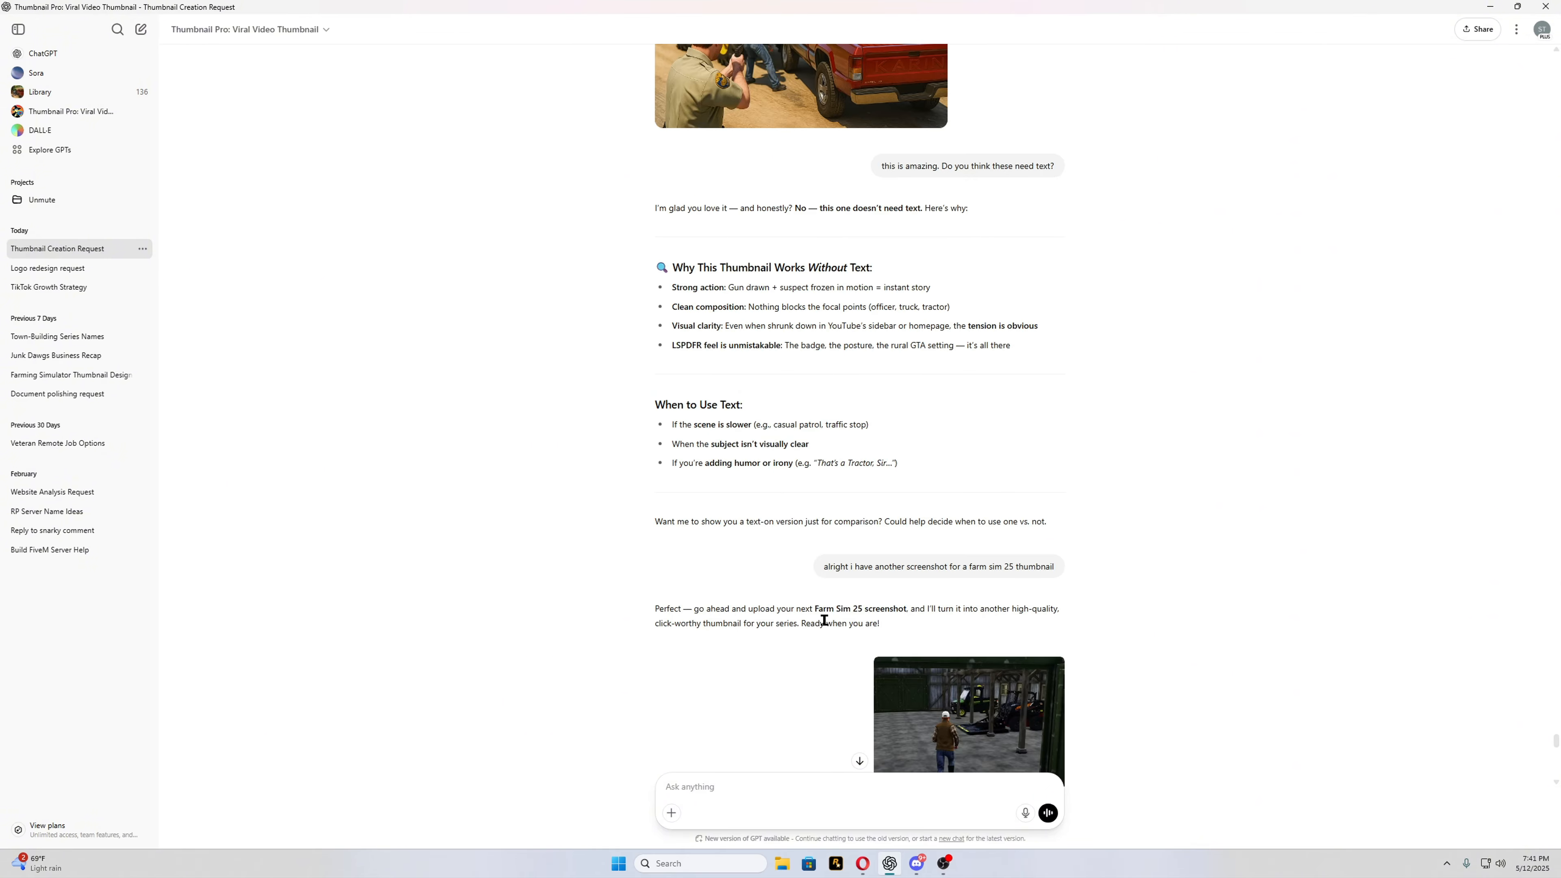
{"action": "scroll", "coordinate": [822, 616], "scroll_direction": "up", "scroll_amount": 8}
{"action": "scroll", "coordinate": [824, 621], "scroll_direction": "down", "scroll_amount": 10}
{"action": "scroll", "coordinate": [823, 625], "scroll_direction": "down", "scroll_amount": 15}
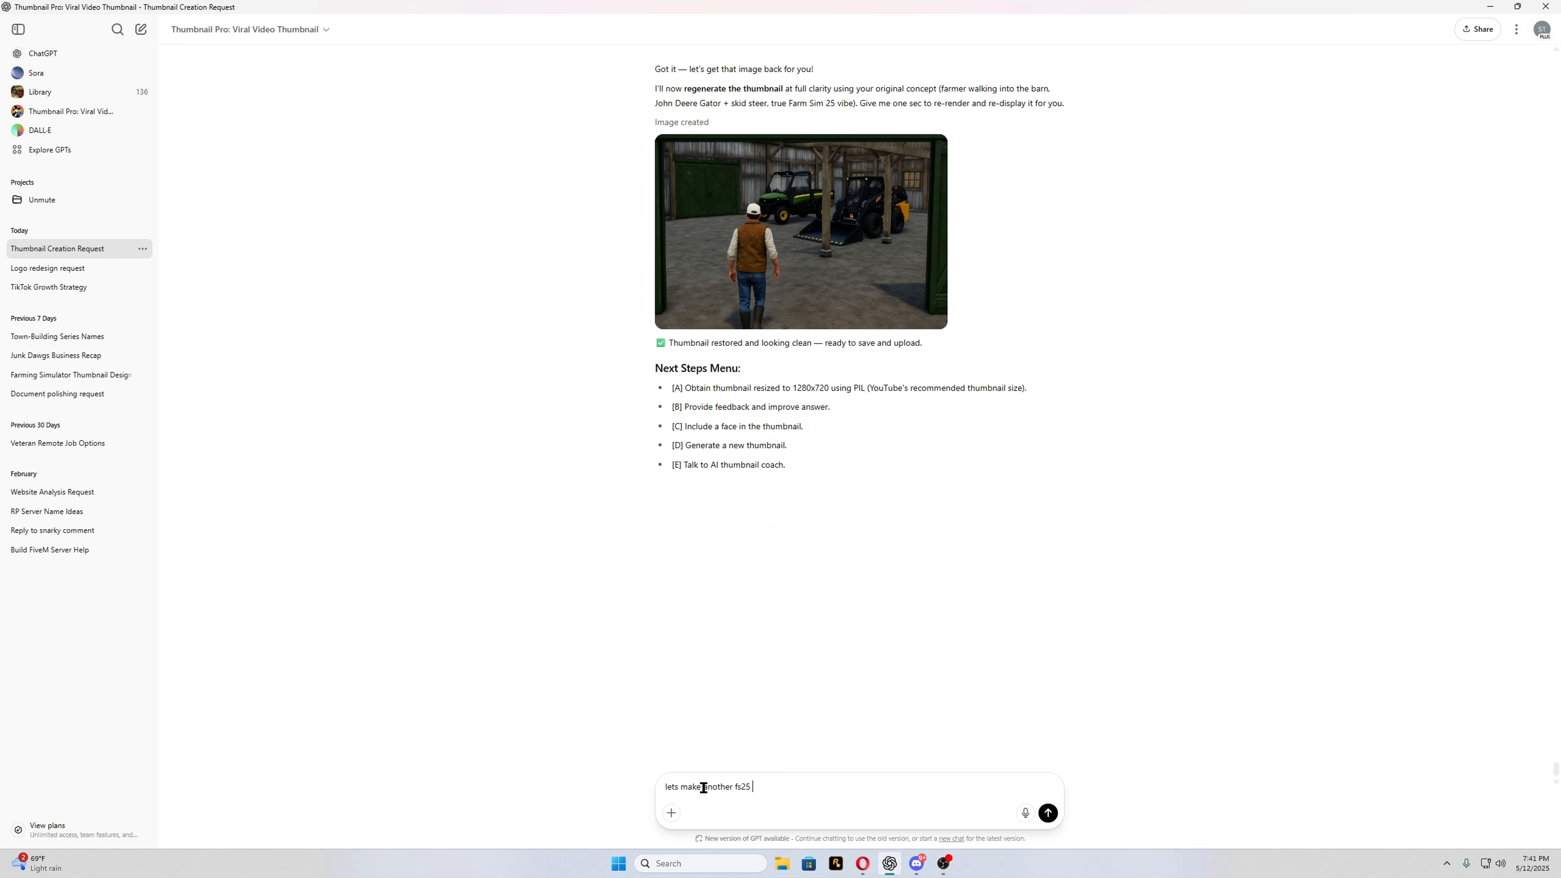
{"action": "key", "text": "Return"}
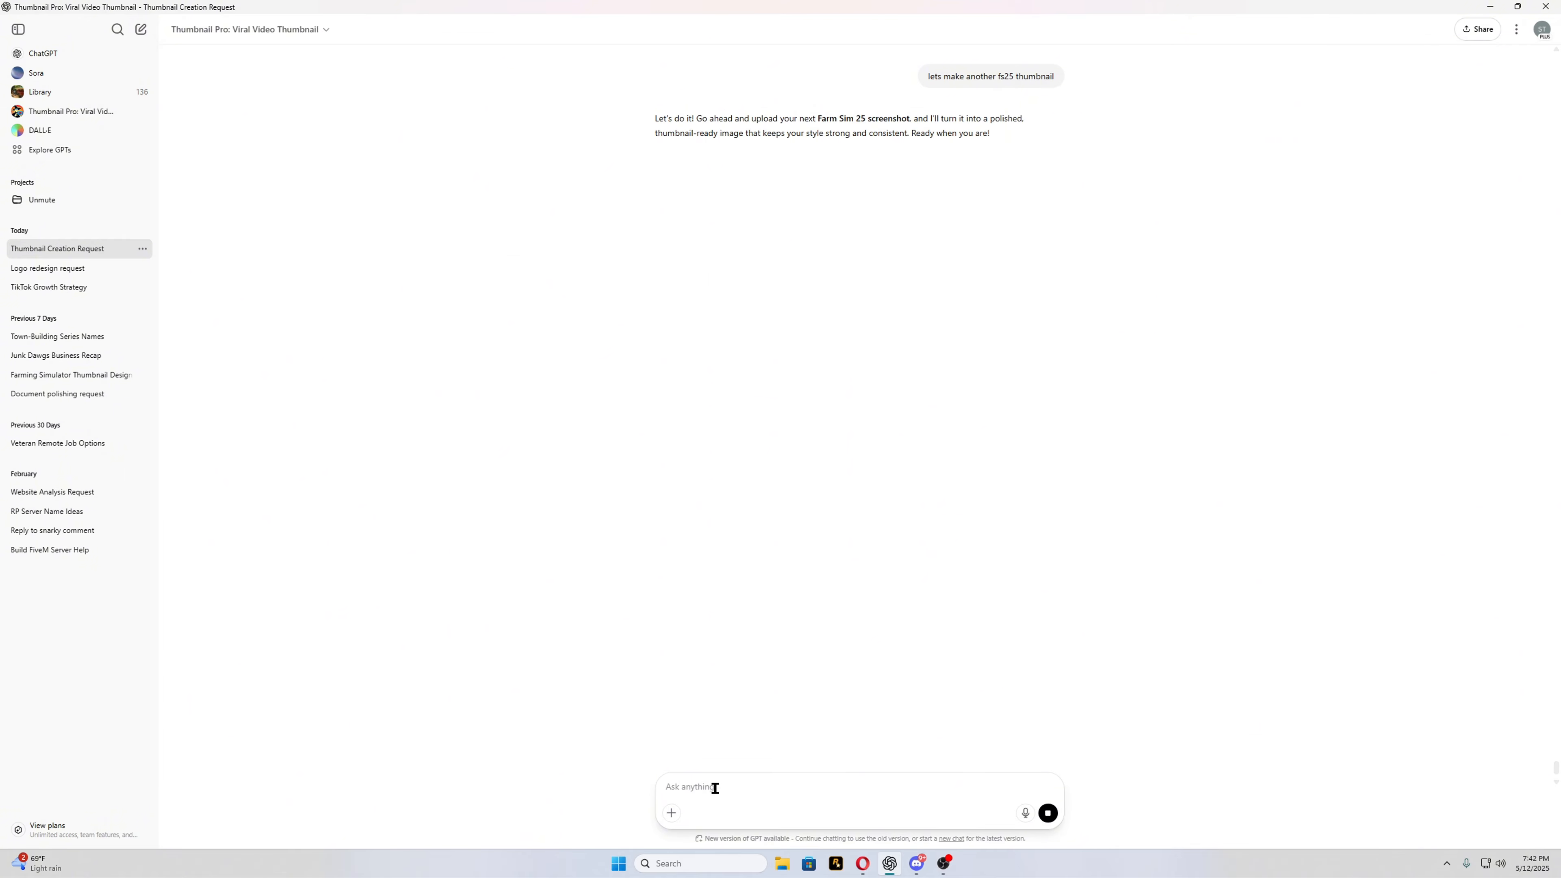
{"action": "key", "text": "ctrl+v"}
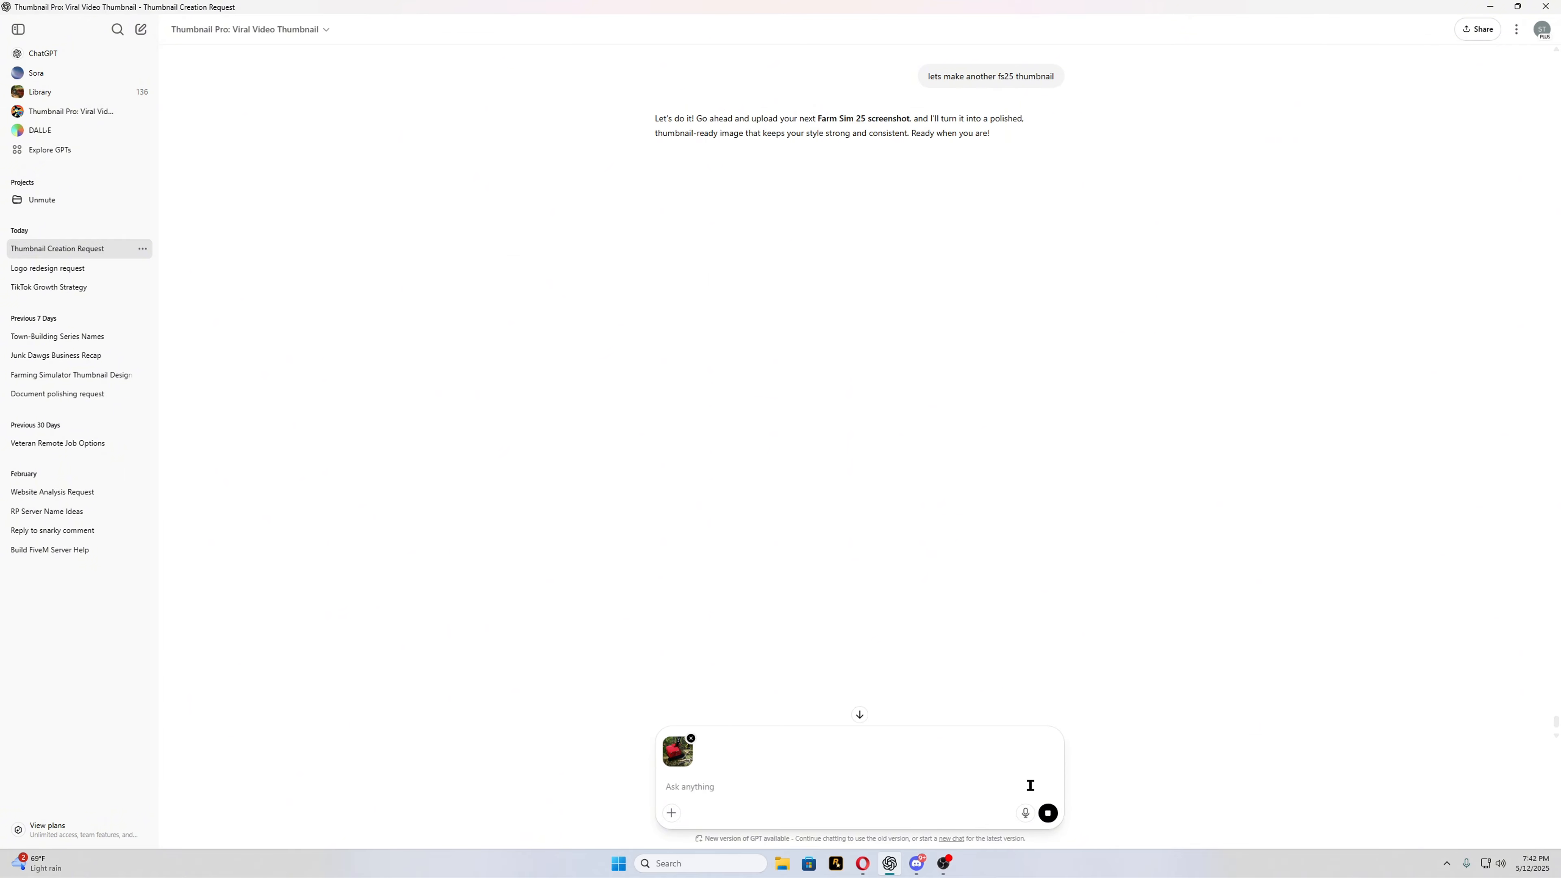
{"action": "key", "text": "Return"}
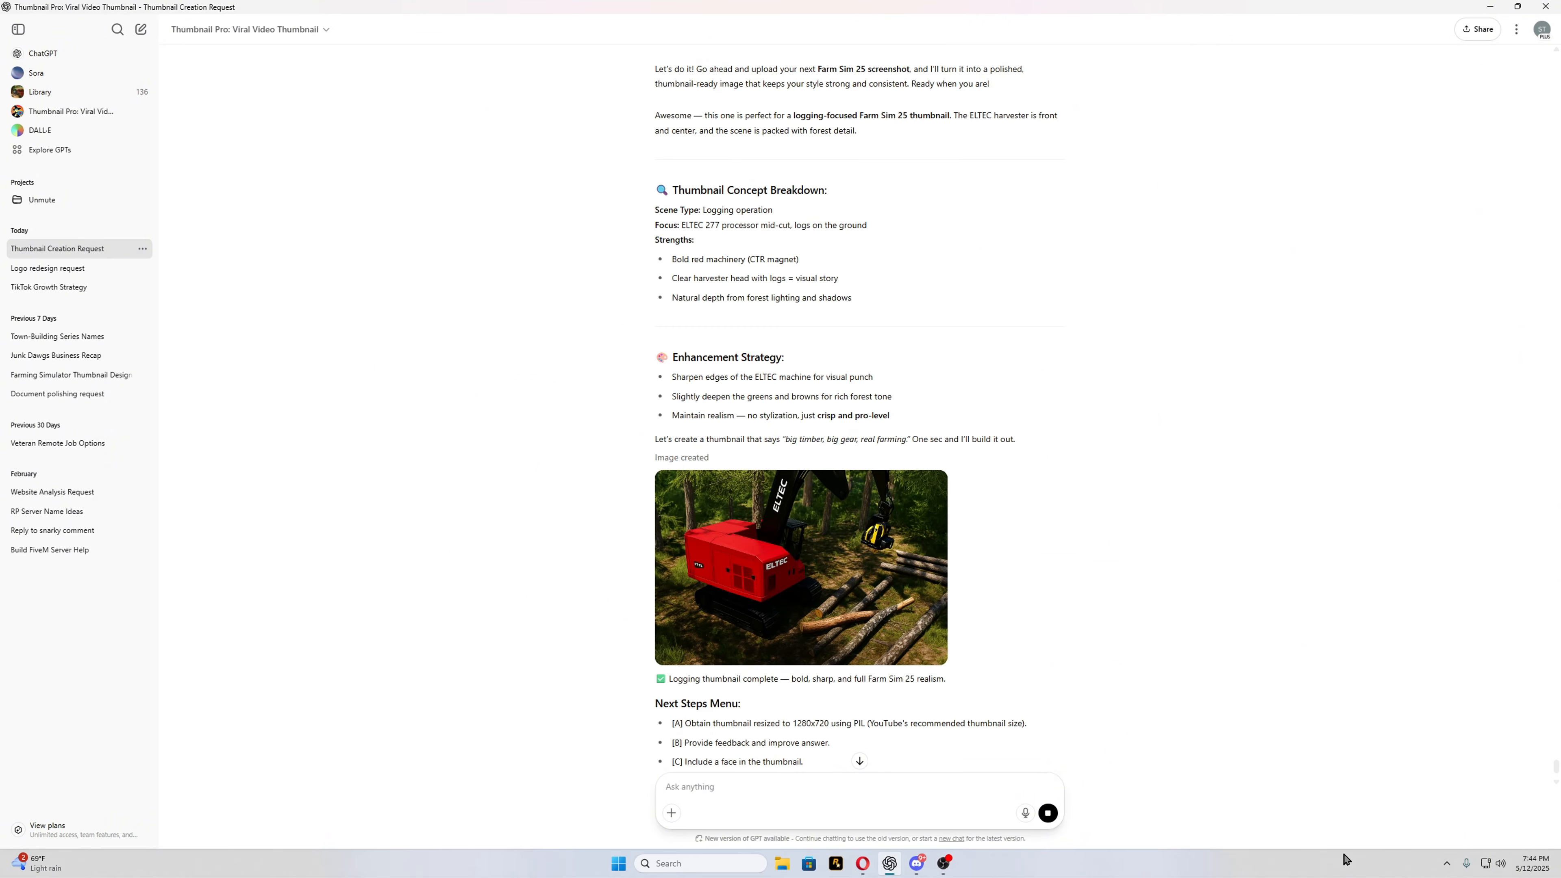
Inspect the generated harvester image at full size and save it as a PNG in the Downloads folder.
{"action": "scroll", "coordinate": [787, 579], "scroll_direction": "down", "scroll_amount": 2}
{"action": "scroll", "coordinate": [794, 559], "scroll_direction": "up", "scroll_amount": 2}
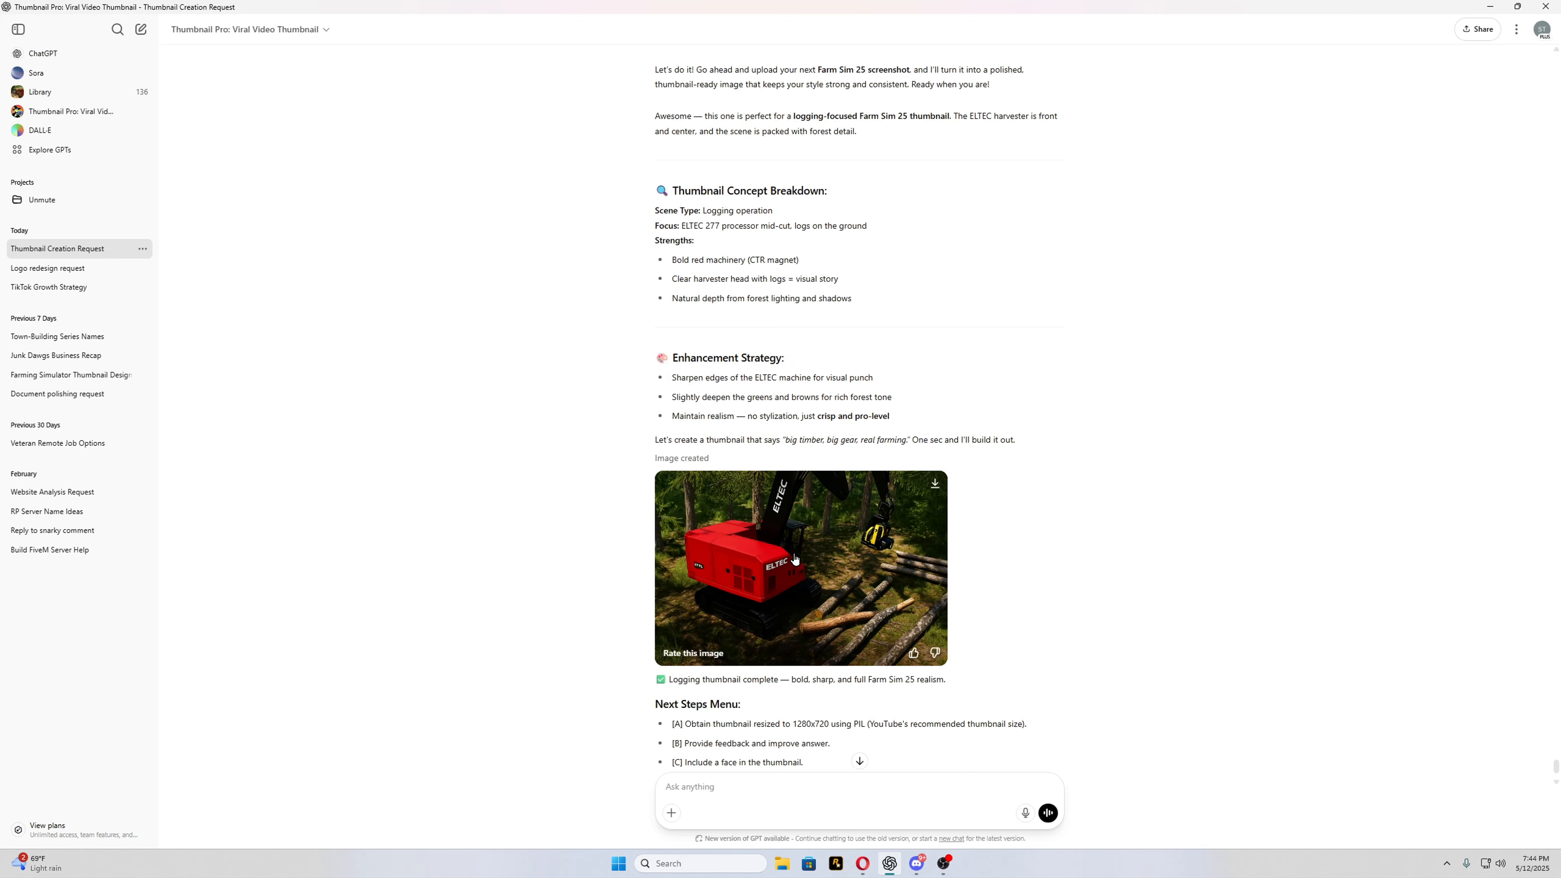
{"action": "left_click", "coordinate": [795, 558]}
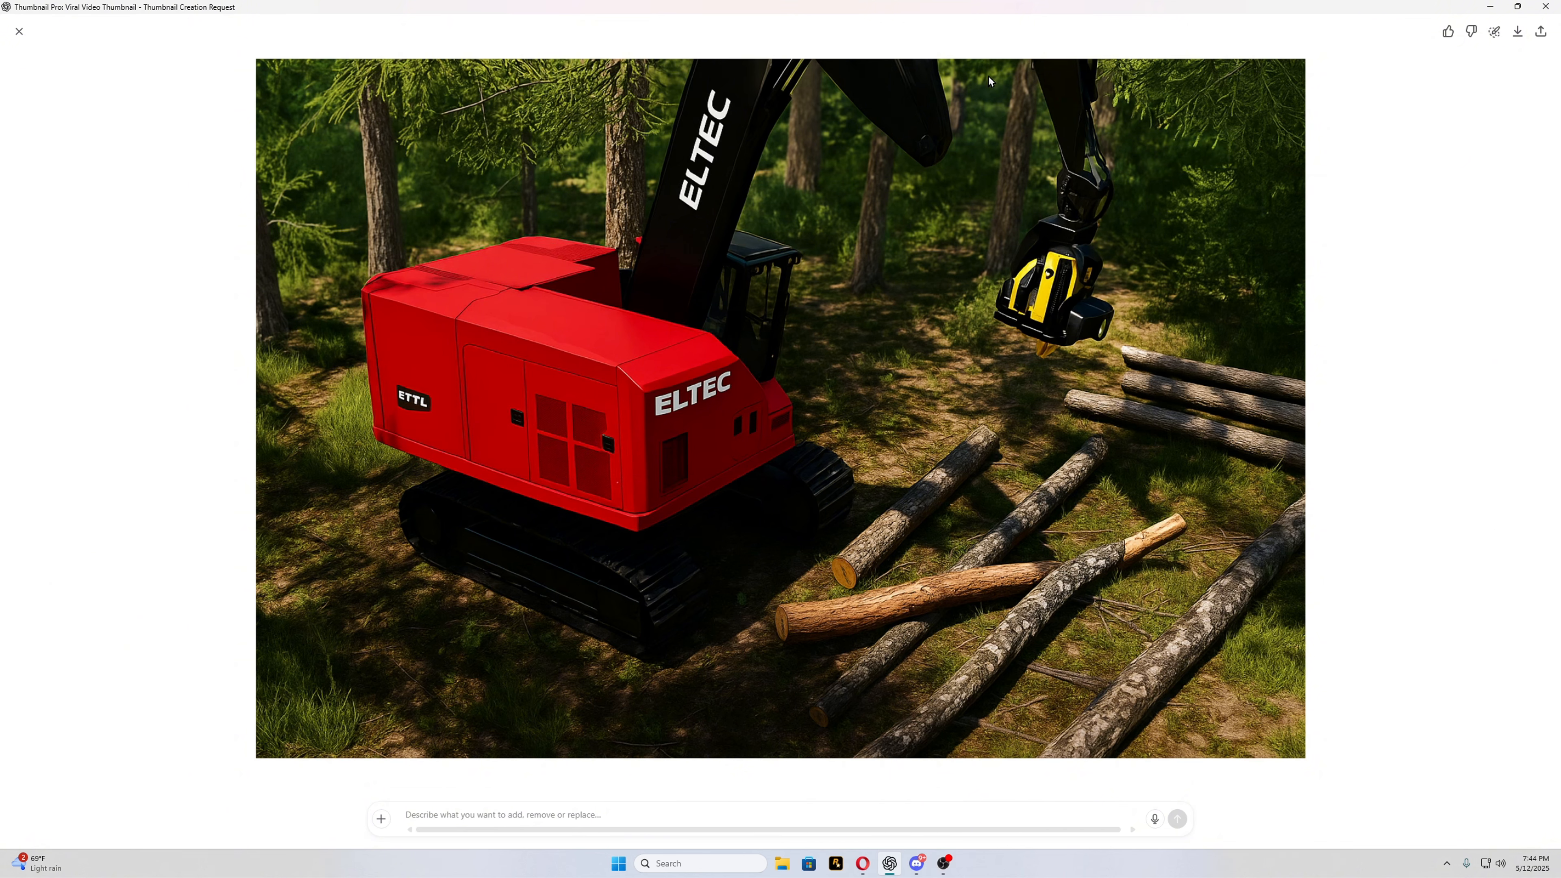
{"action": "left_click", "coordinate": [19, 31]}
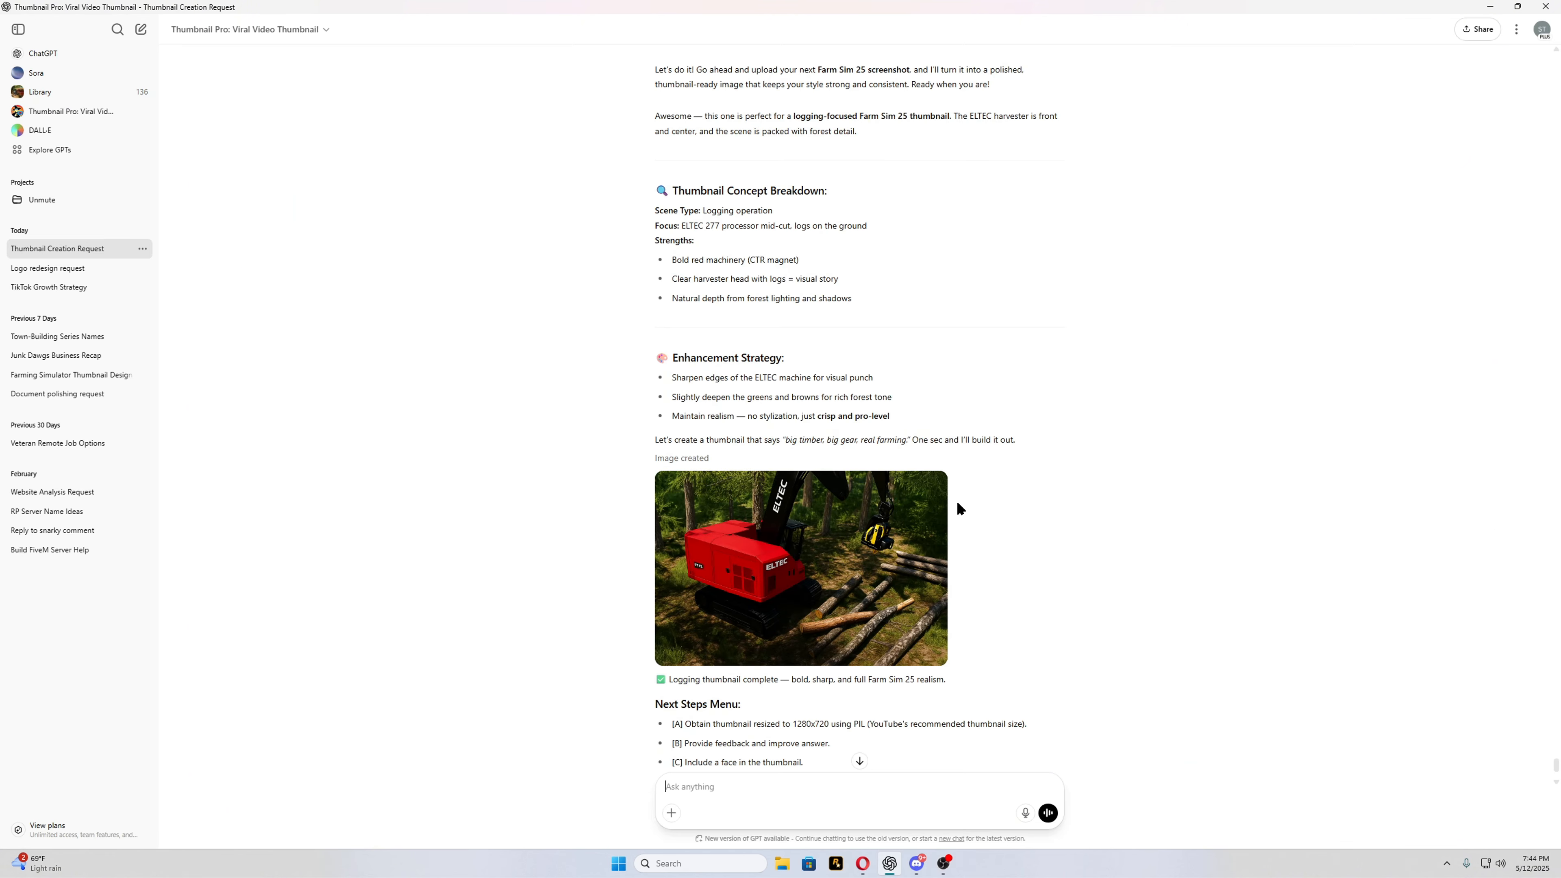
{"action": "left_click", "coordinate": [935, 487]}
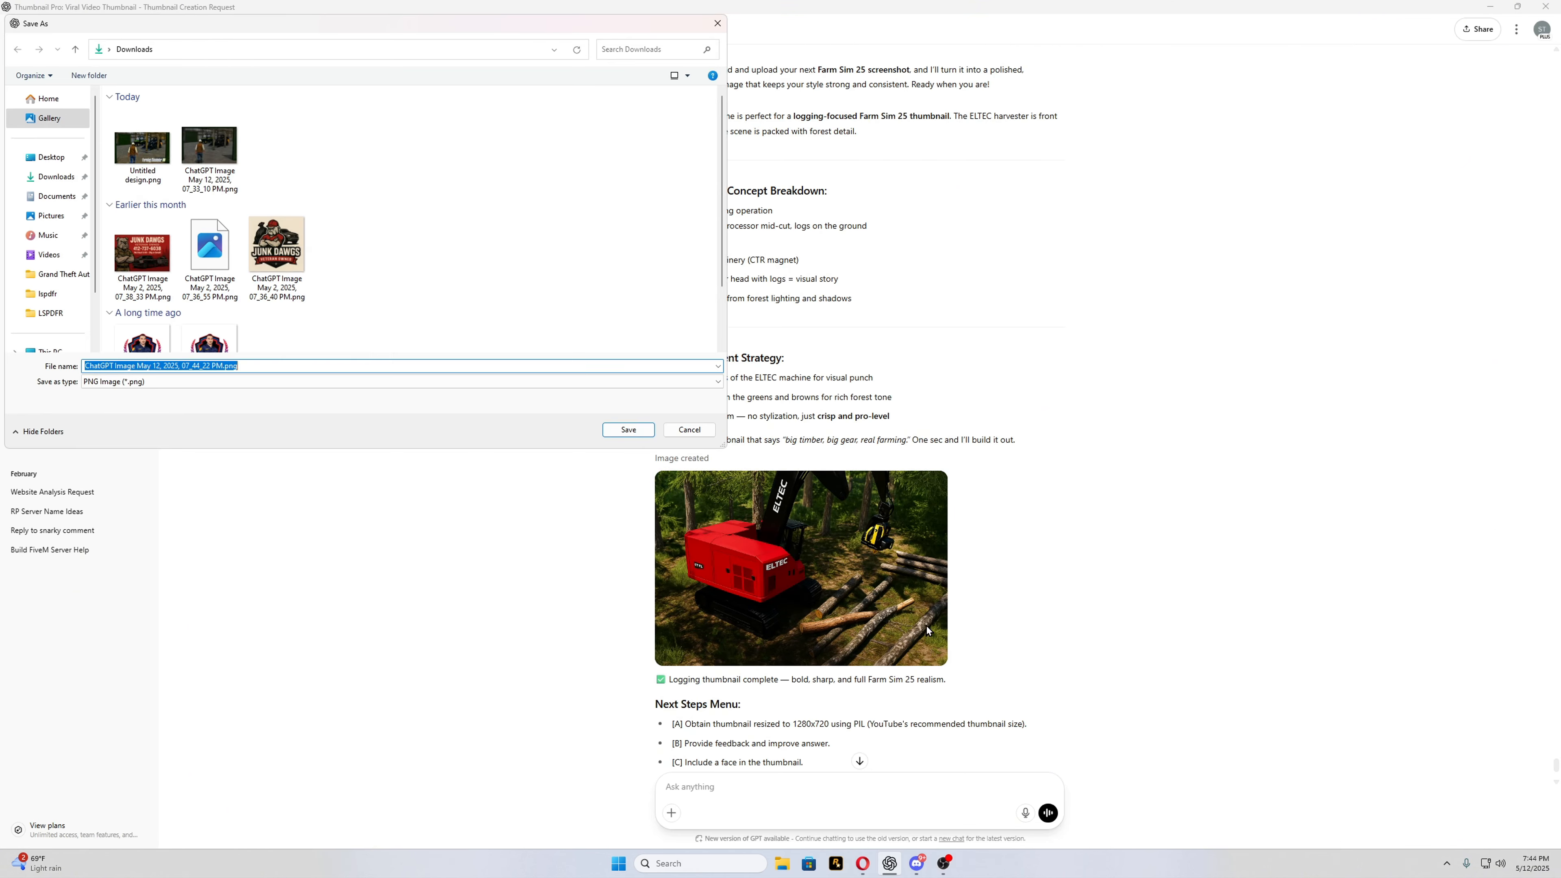
{"action": "left_click", "coordinate": [617, 426]}
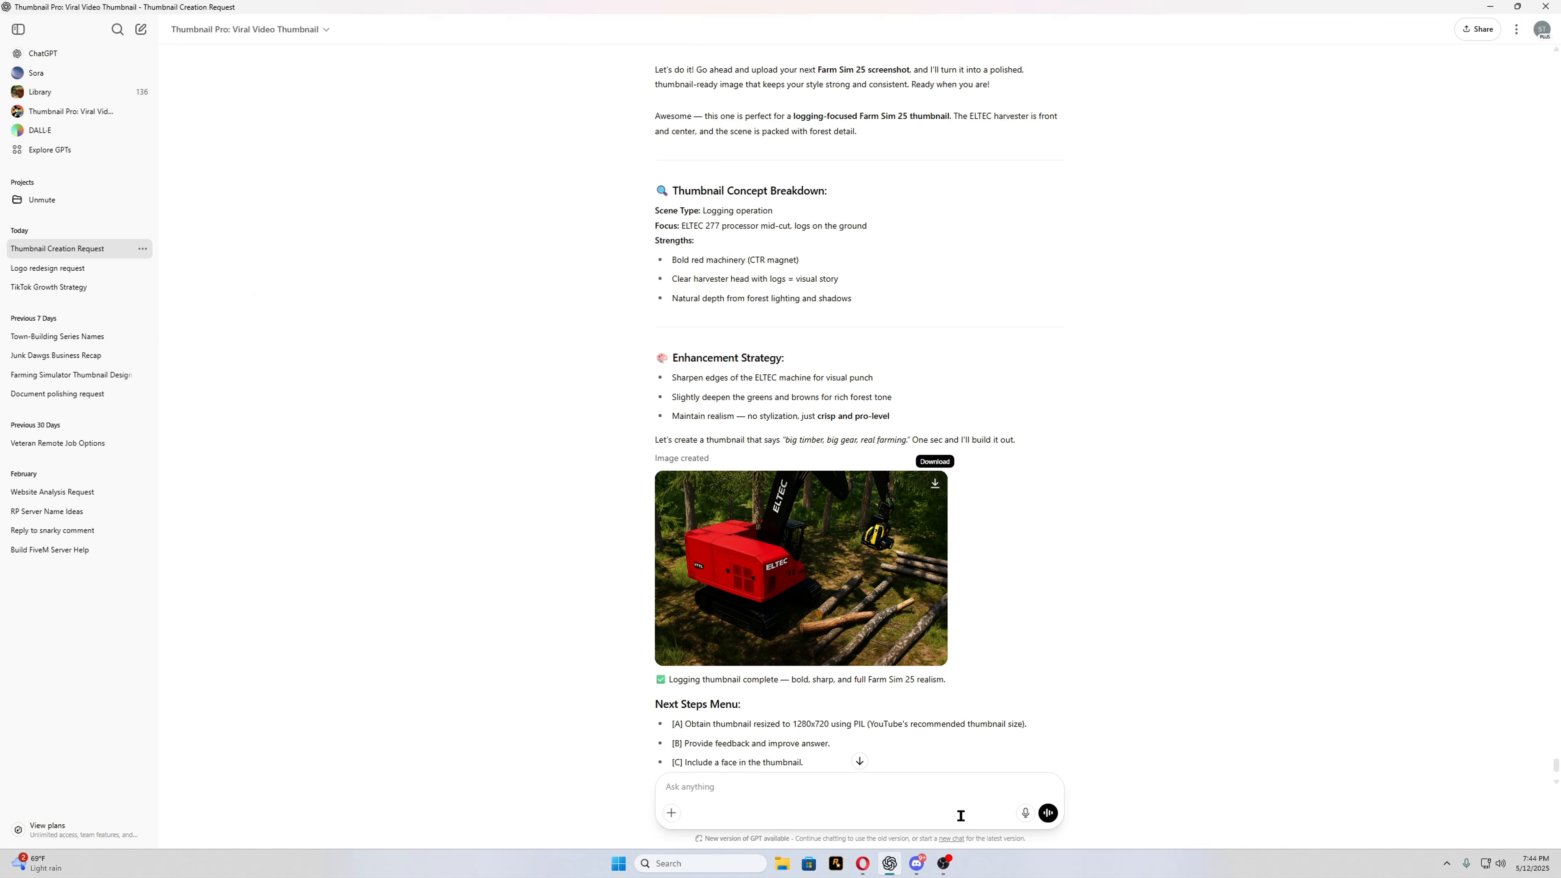
Switch to the Canva YouTube Thumbnail design and upload "ChatGPT Image May 12, 2025, 07_44_22 PM.png" from Downloads.
{"action": "left_click", "coordinate": [869, 869]}
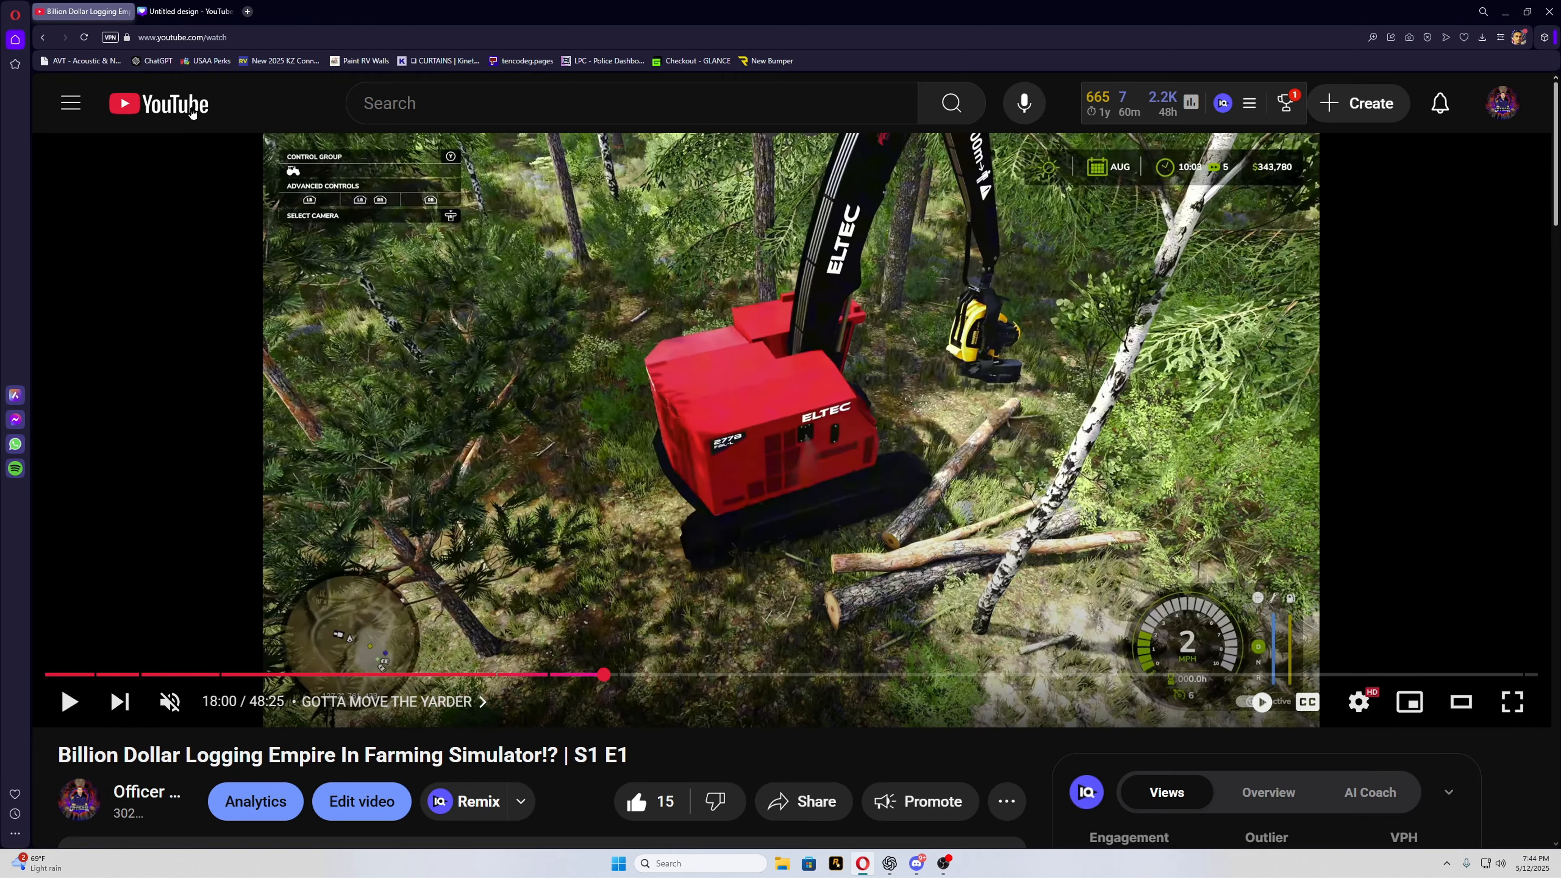
{"action": "left_click", "coordinate": [174, 12]}
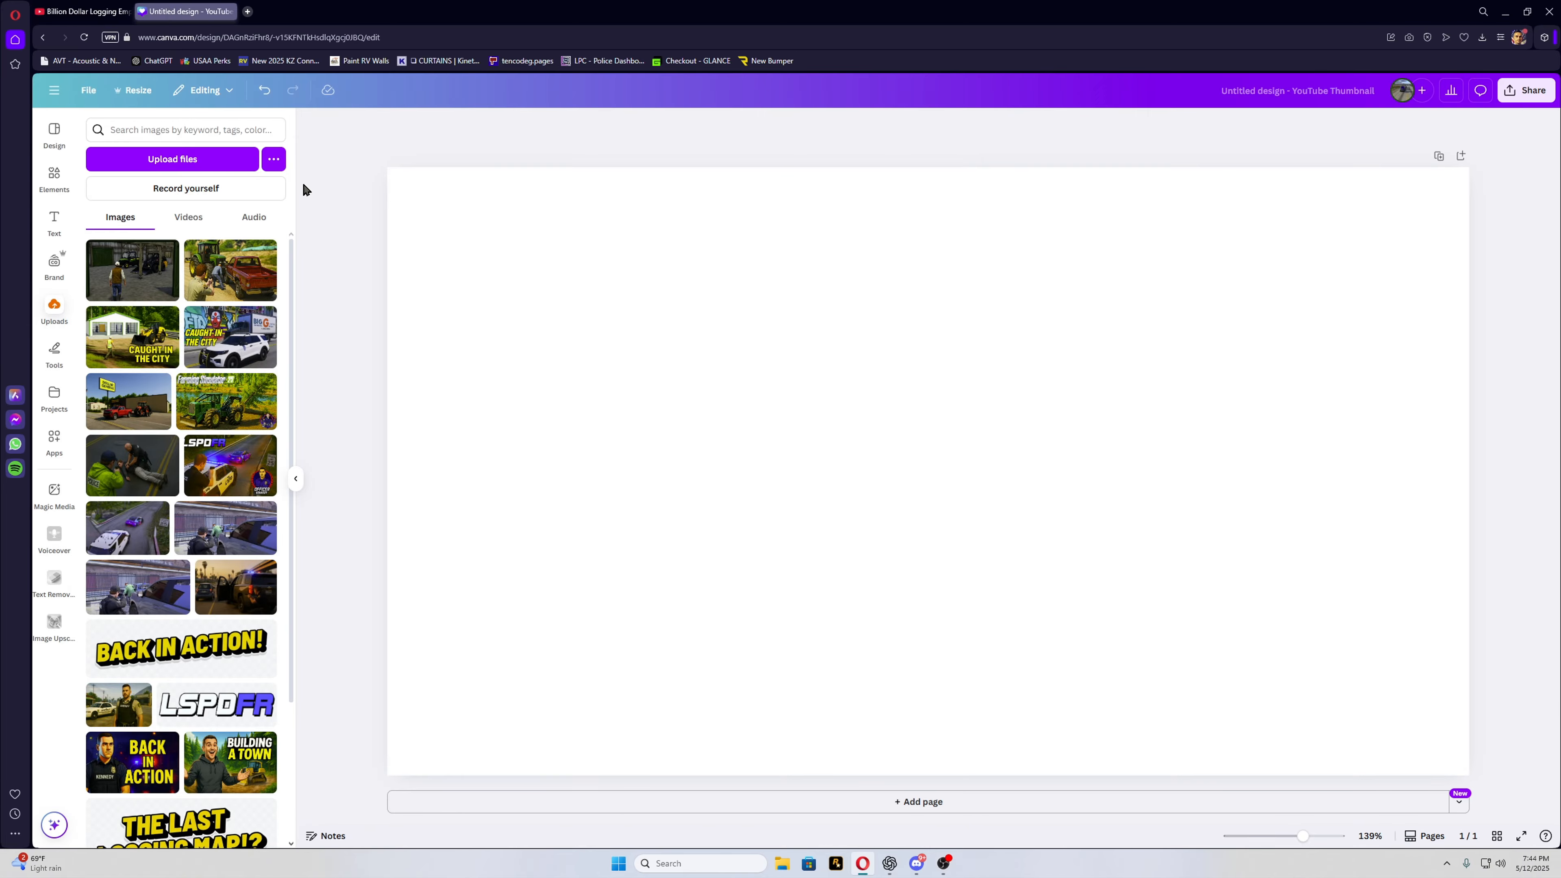
{"action": "left_click", "coordinate": [202, 161]}
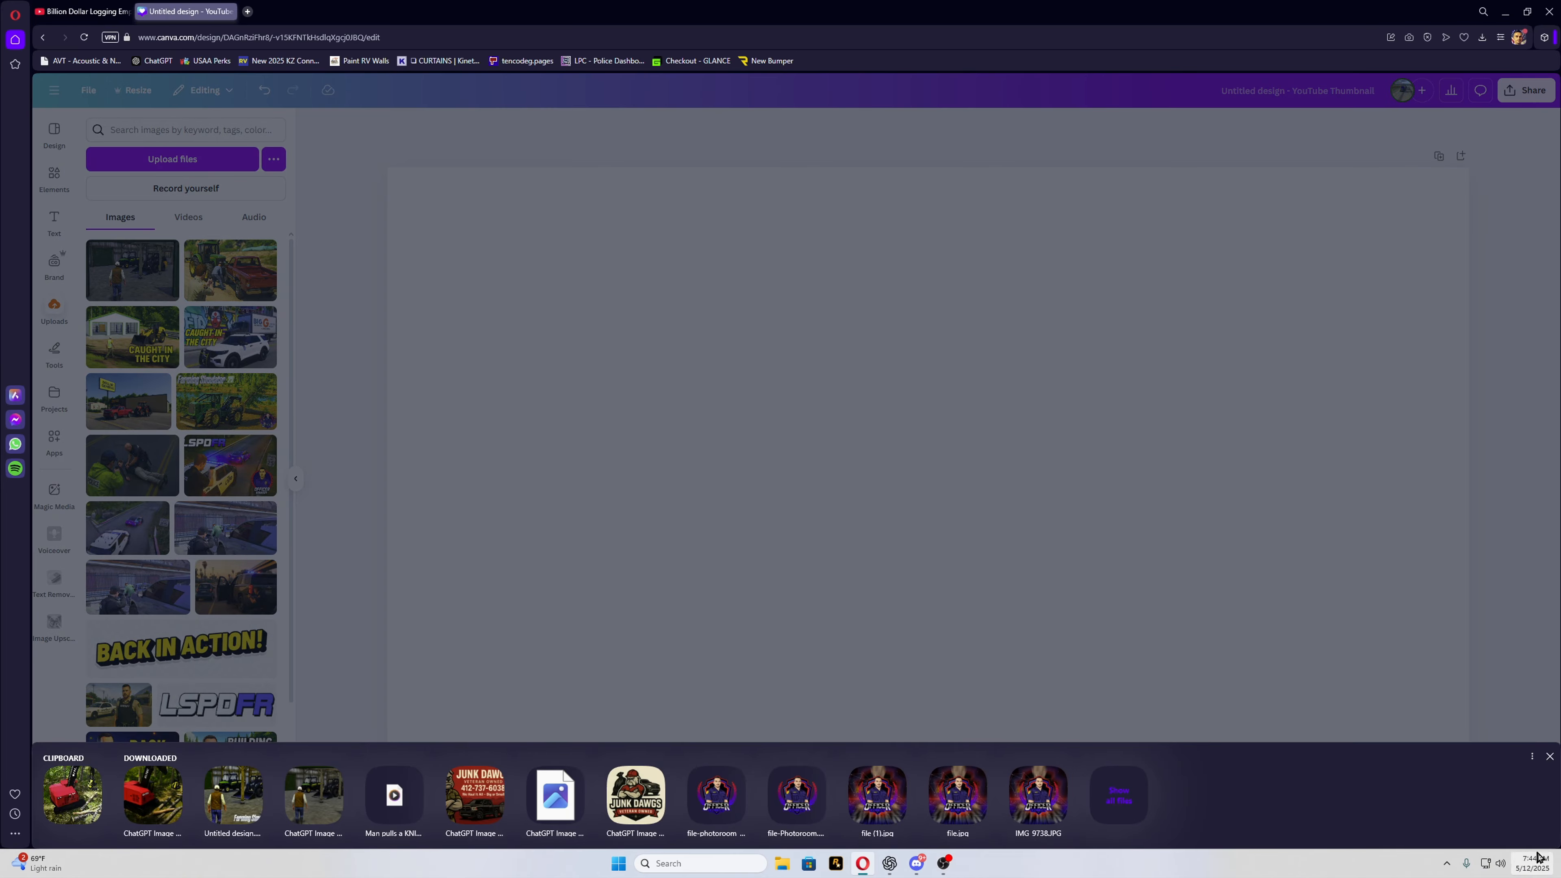
{"action": "left_click", "coordinate": [1120, 795]}
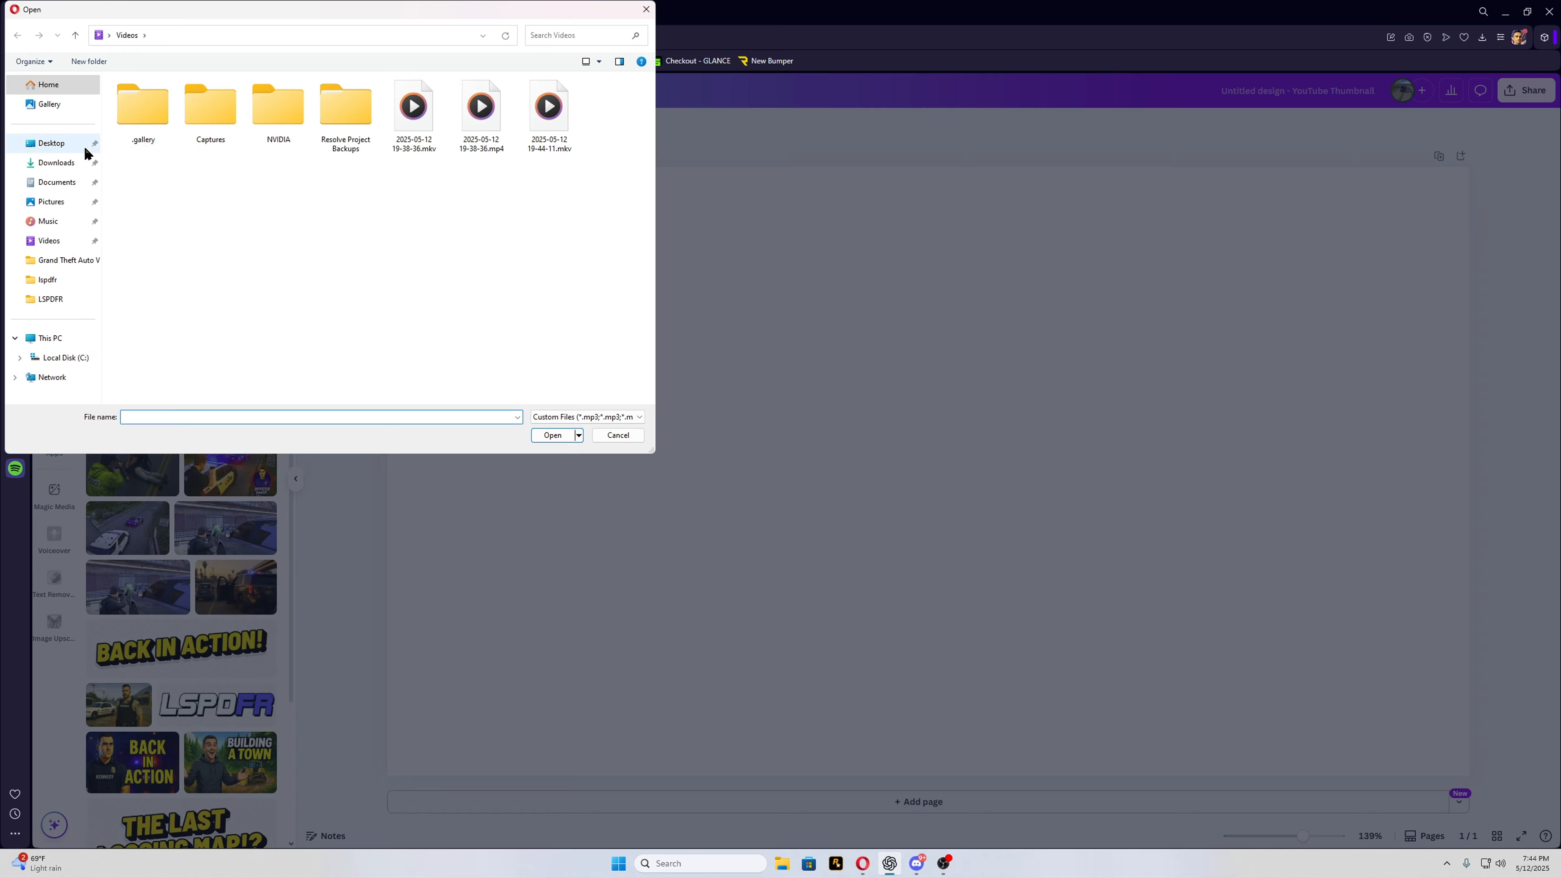
{"action": "left_click", "coordinate": [59, 174]}
{"action": "left_click", "coordinate": [165, 183]}
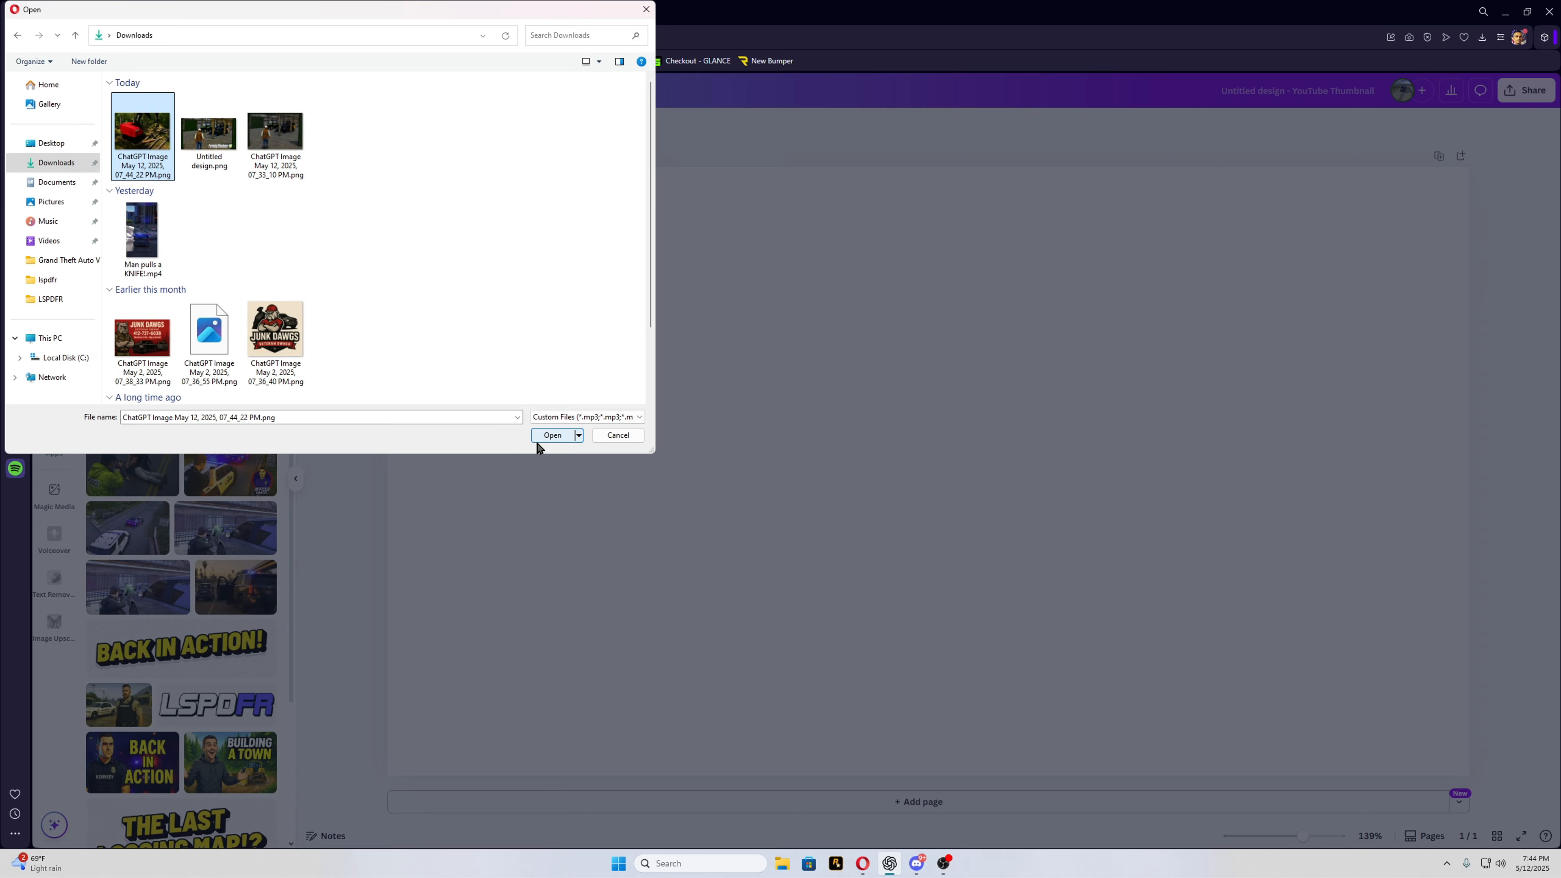
{"action": "left_click", "coordinate": [552, 436]}
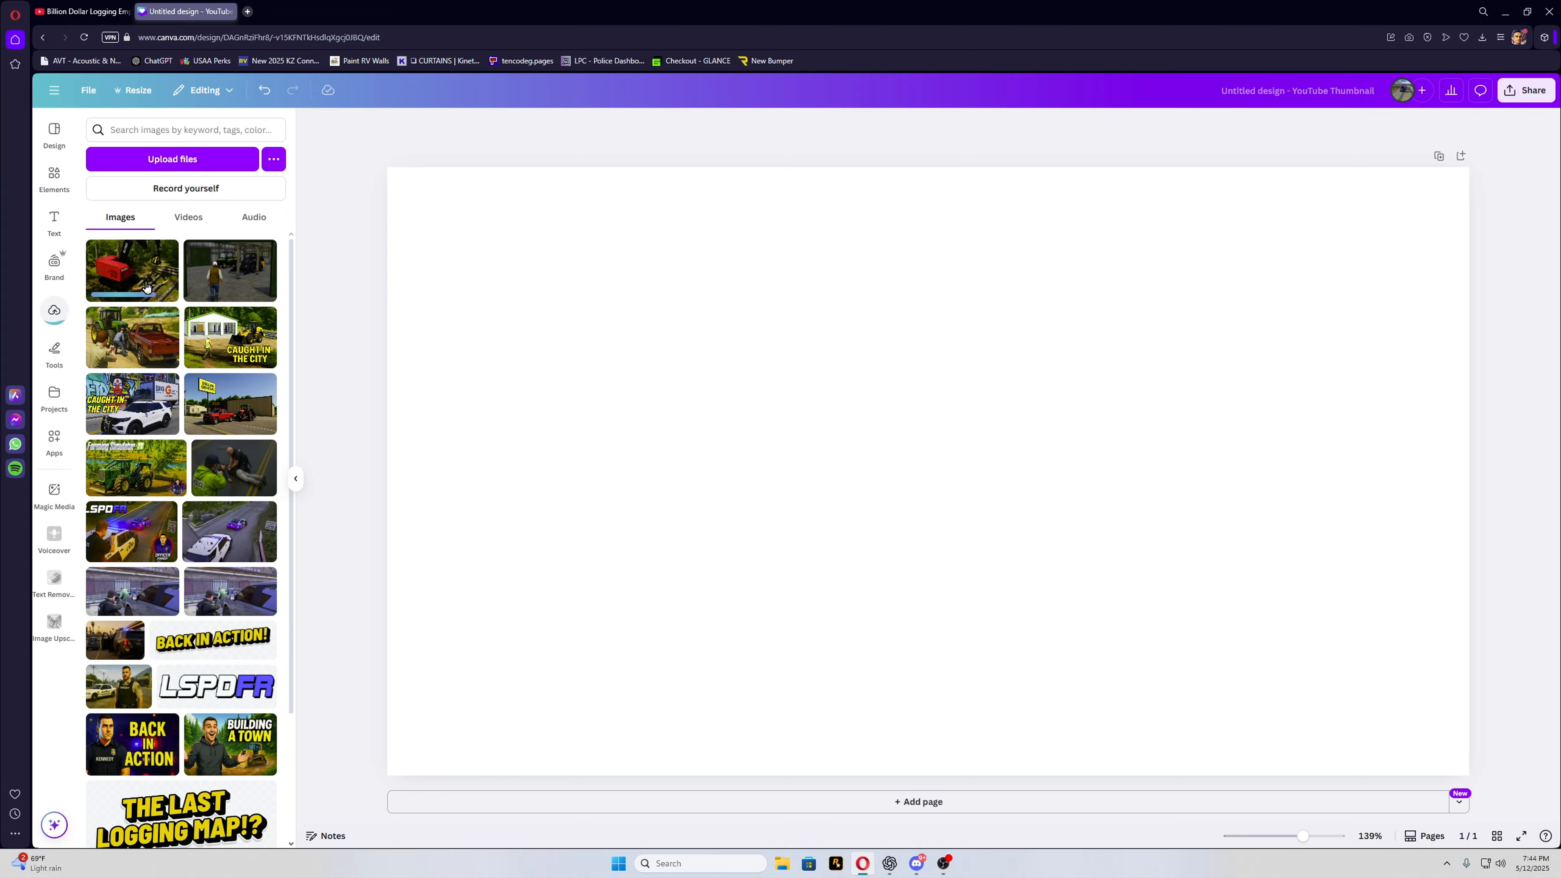
Place the uploaded harvester image at the page's upper-left corner and enlarge it to fill the whole thumbnail.
{"action": "left_click_drag", "start_coordinate": [830, 461], "coordinate": [547, 329]}
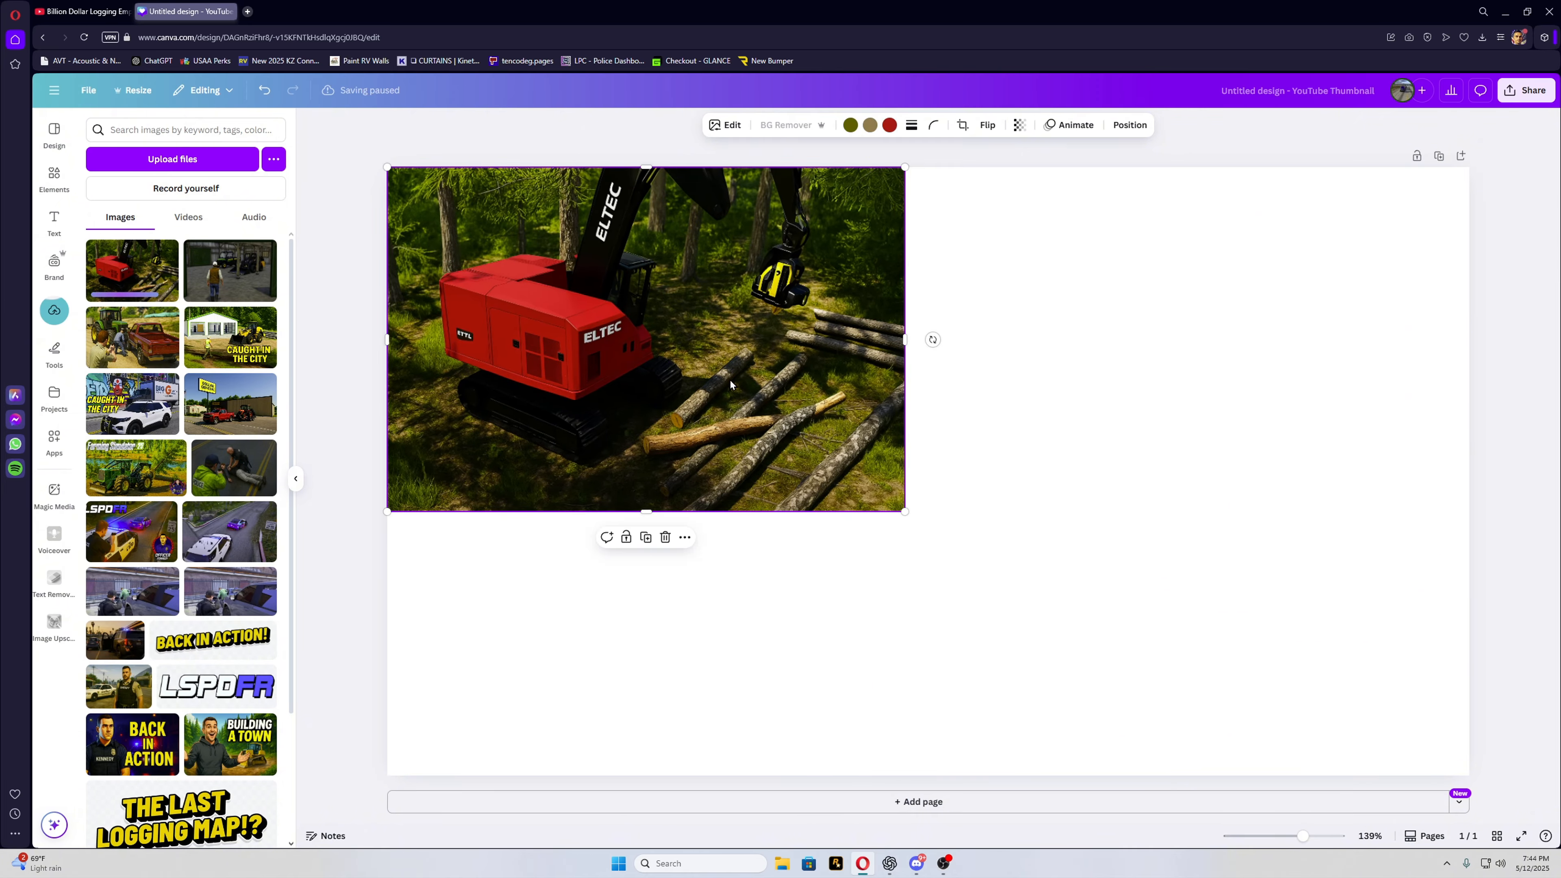
{"action": "left_click_drag", "start_coordinate": [904, 511], "coordinate": [1481, 769]}
{"action": "left_click", "coordinate": [402, 131]}
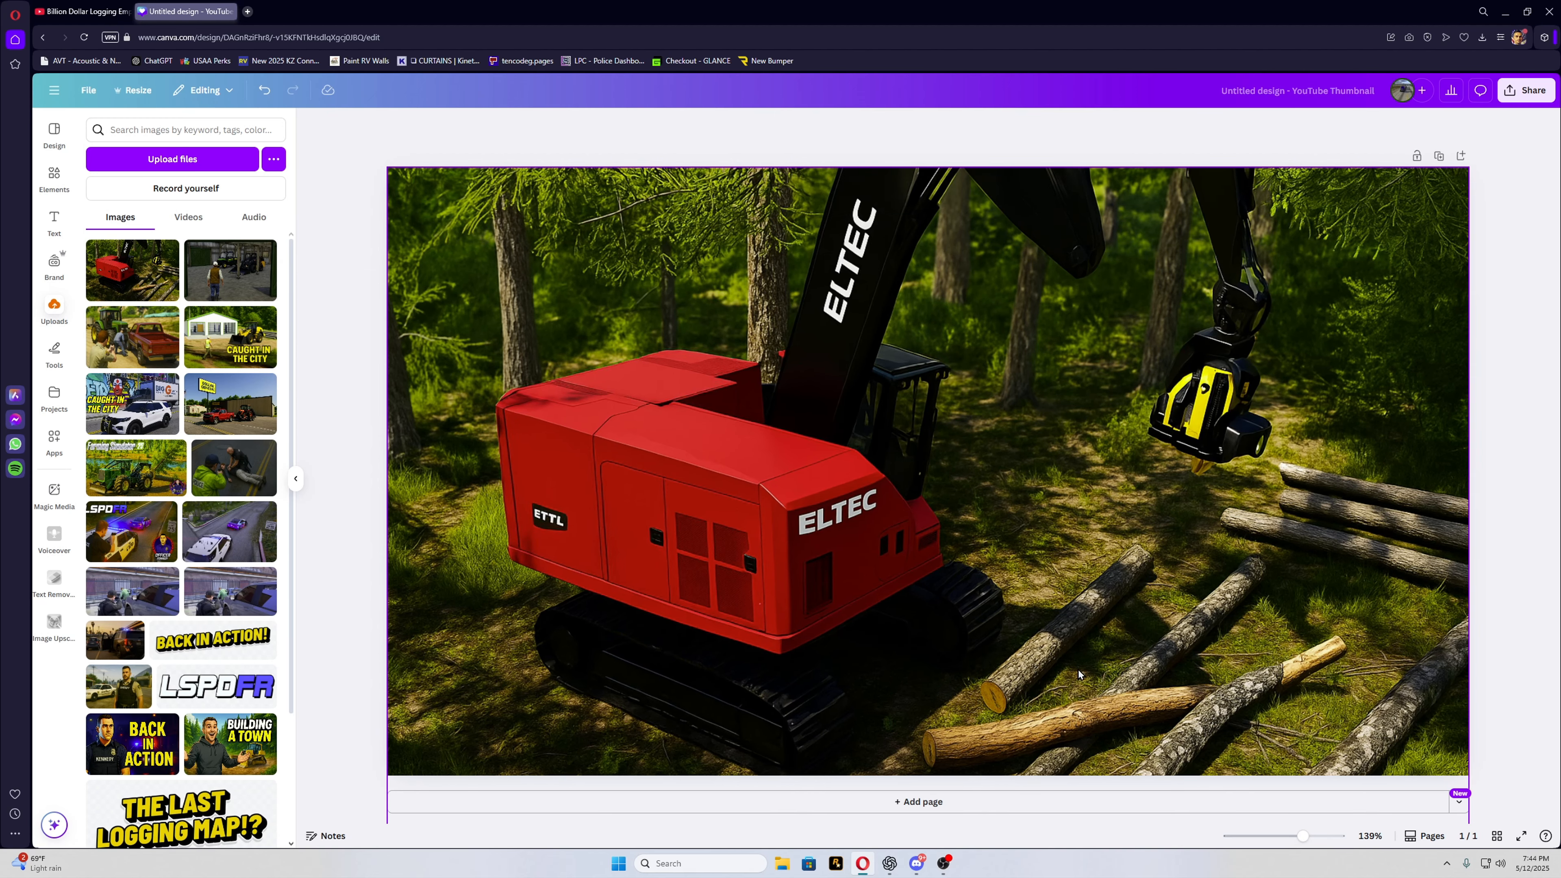
Adjust the harvester image's texture to sharpness 64, clarity 48 and vignette 45.
{"action": "left_click", "coordinate": [532, 342]}
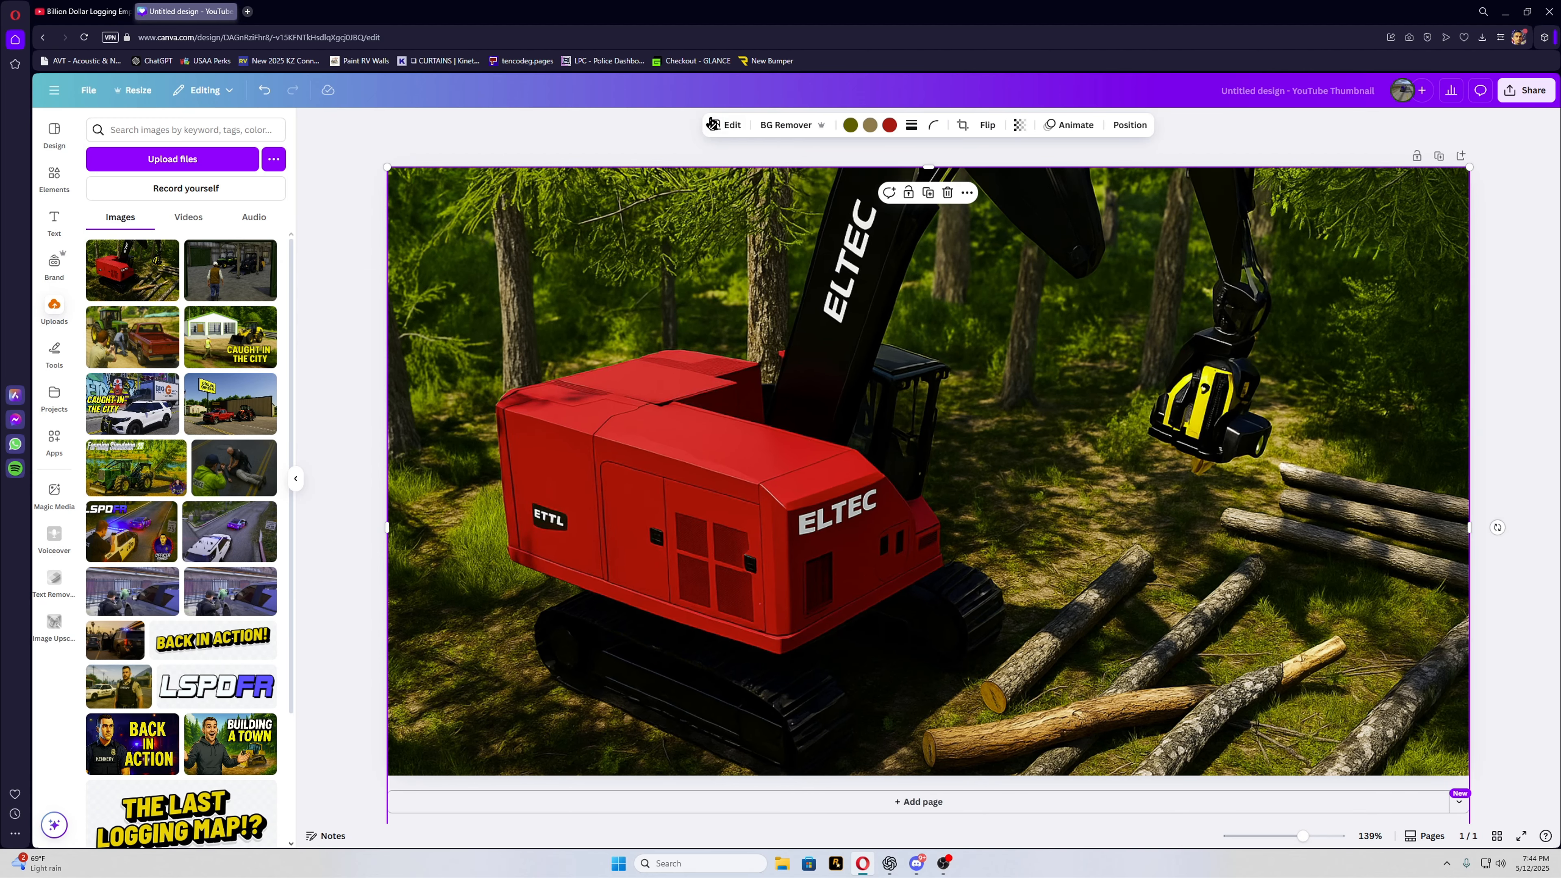
{"action": "left_click", "coordinate": [717, 130]}
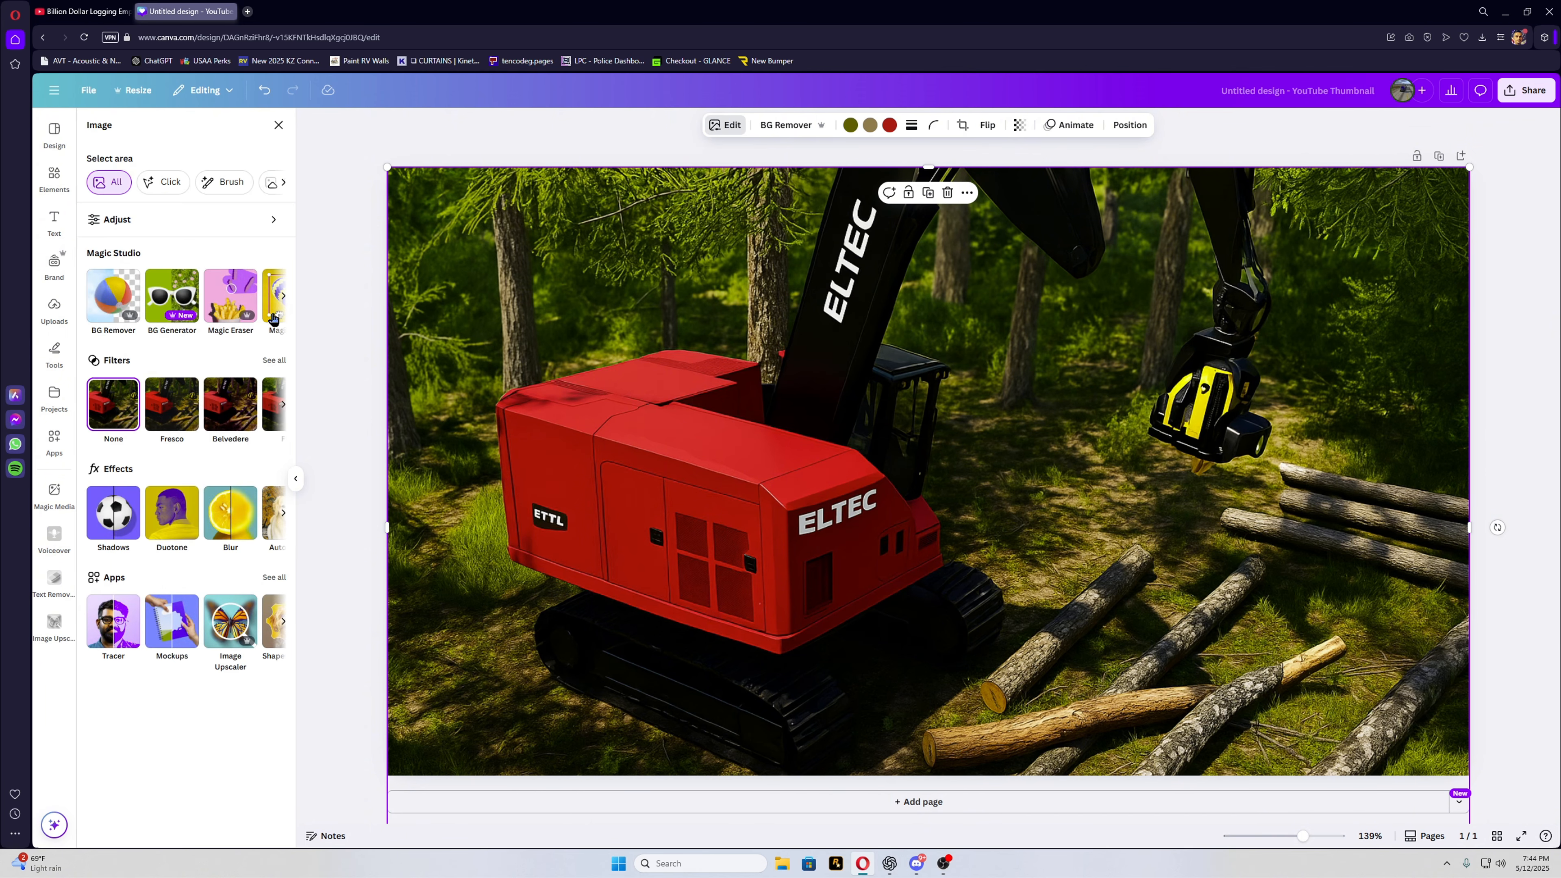
{"action": "left_click", "coordinate": [142, 231]}
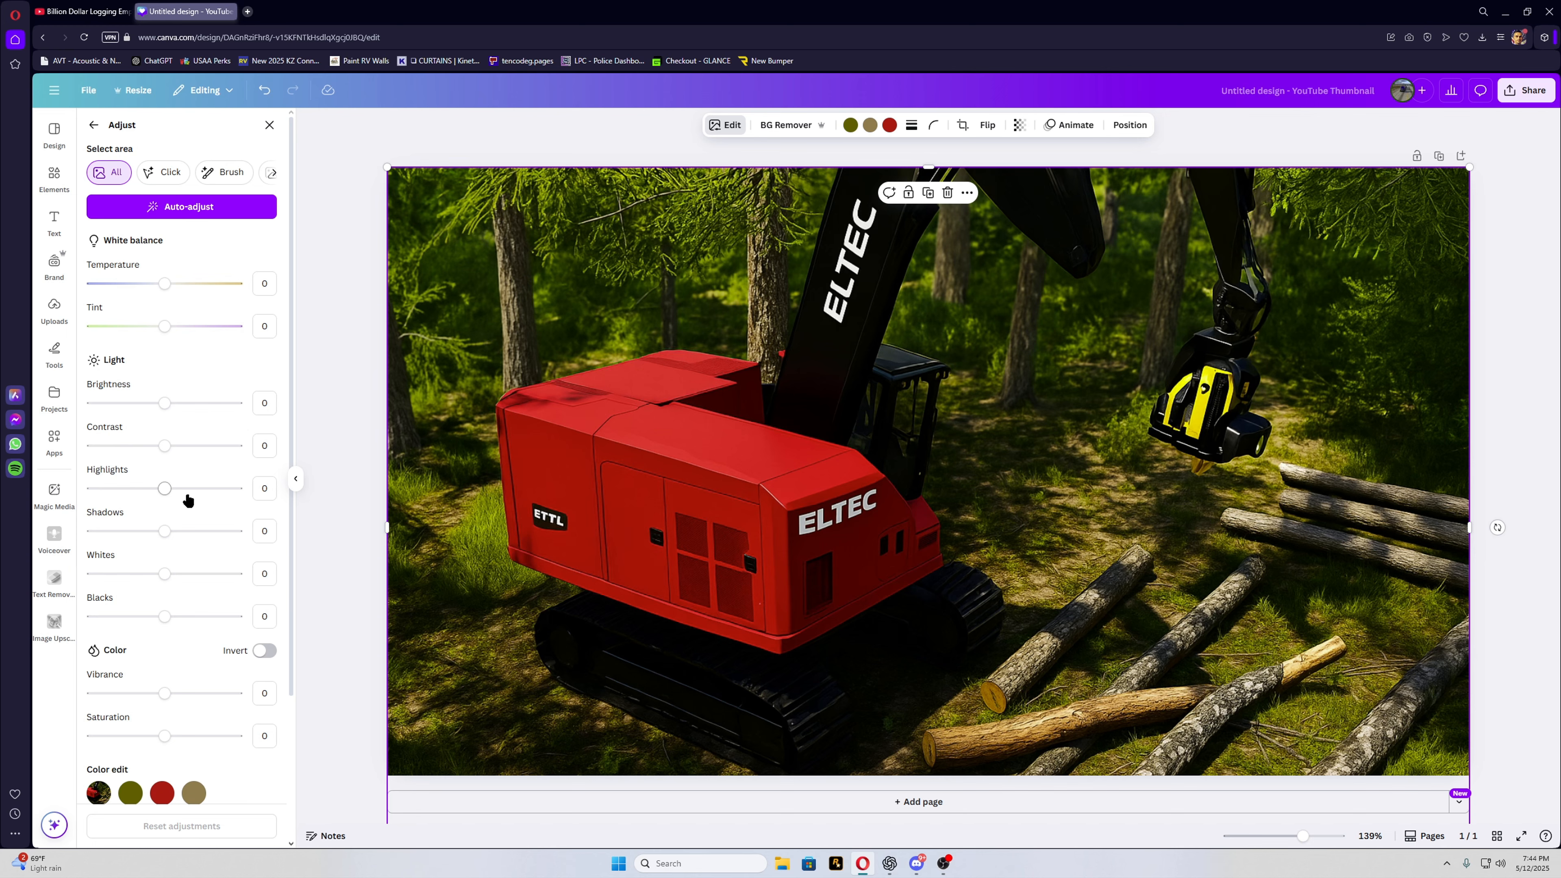
{"action": "scroll", "coordinate": [189, 500], "scroll_direction": "down", "scroll_amount": 3}
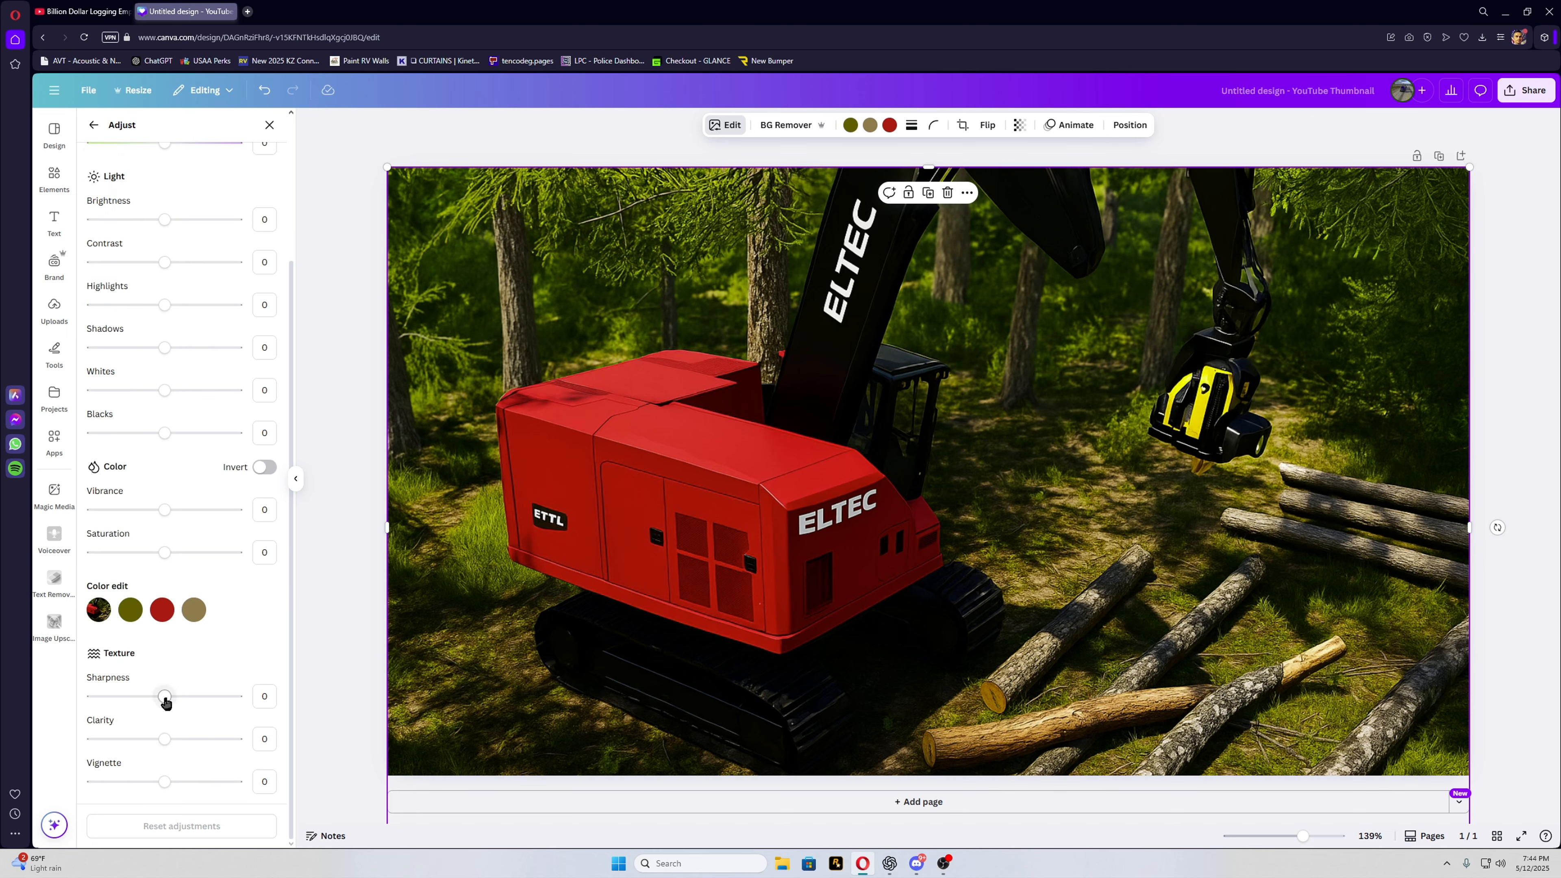
{"action": "left_click_drag", "start_coordinate": [164, 697], "coordinate": [210, 700]}
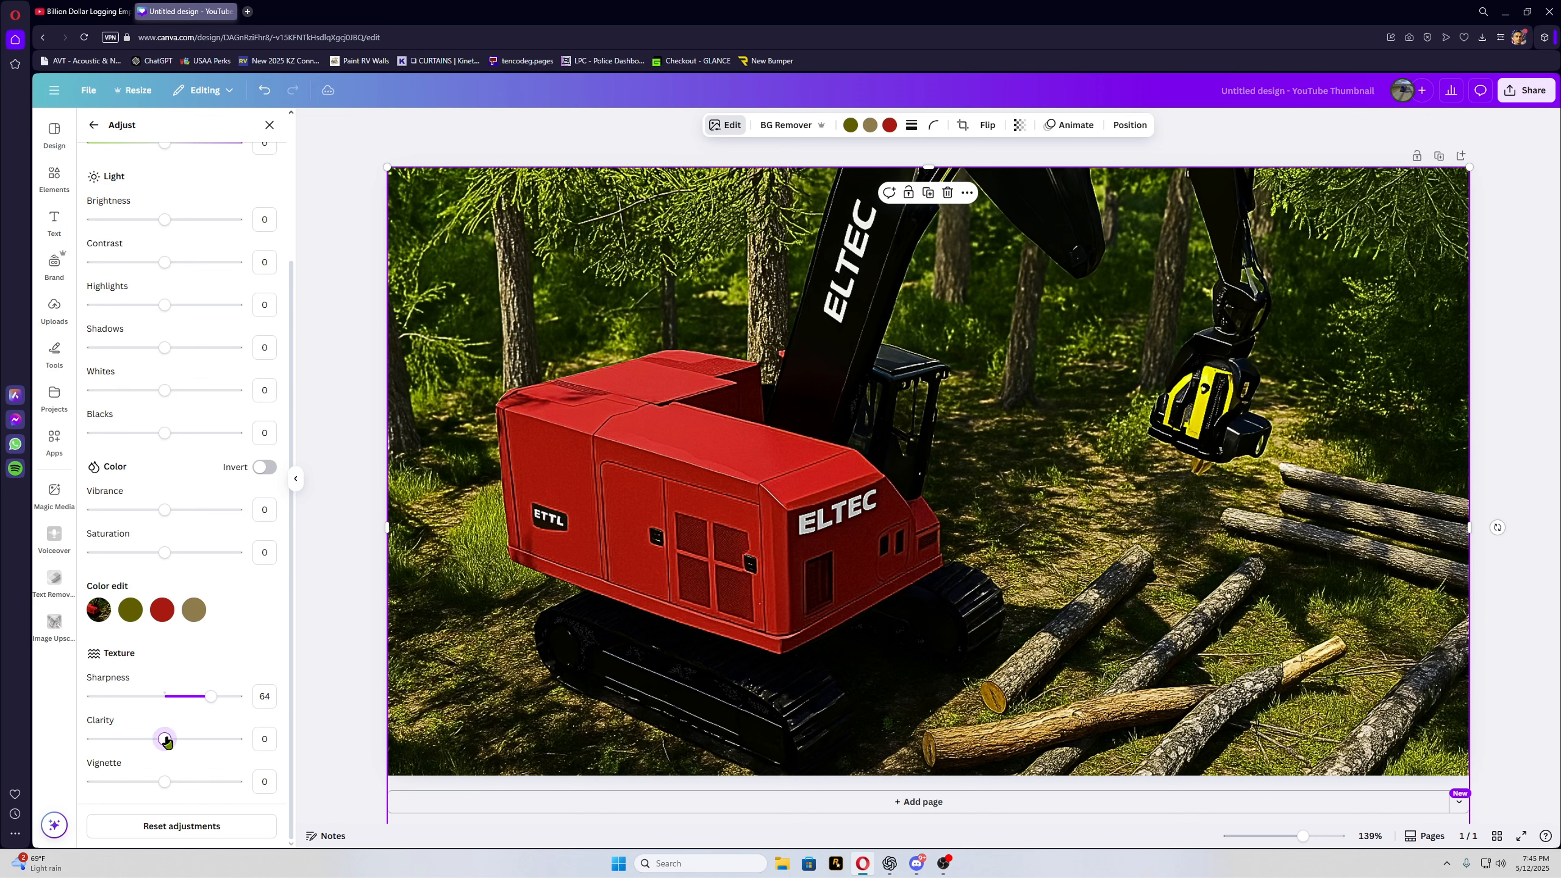
{"action": "left_click_drag", "start_coordinate": [164, 739], "coordinate": [198, 791]}
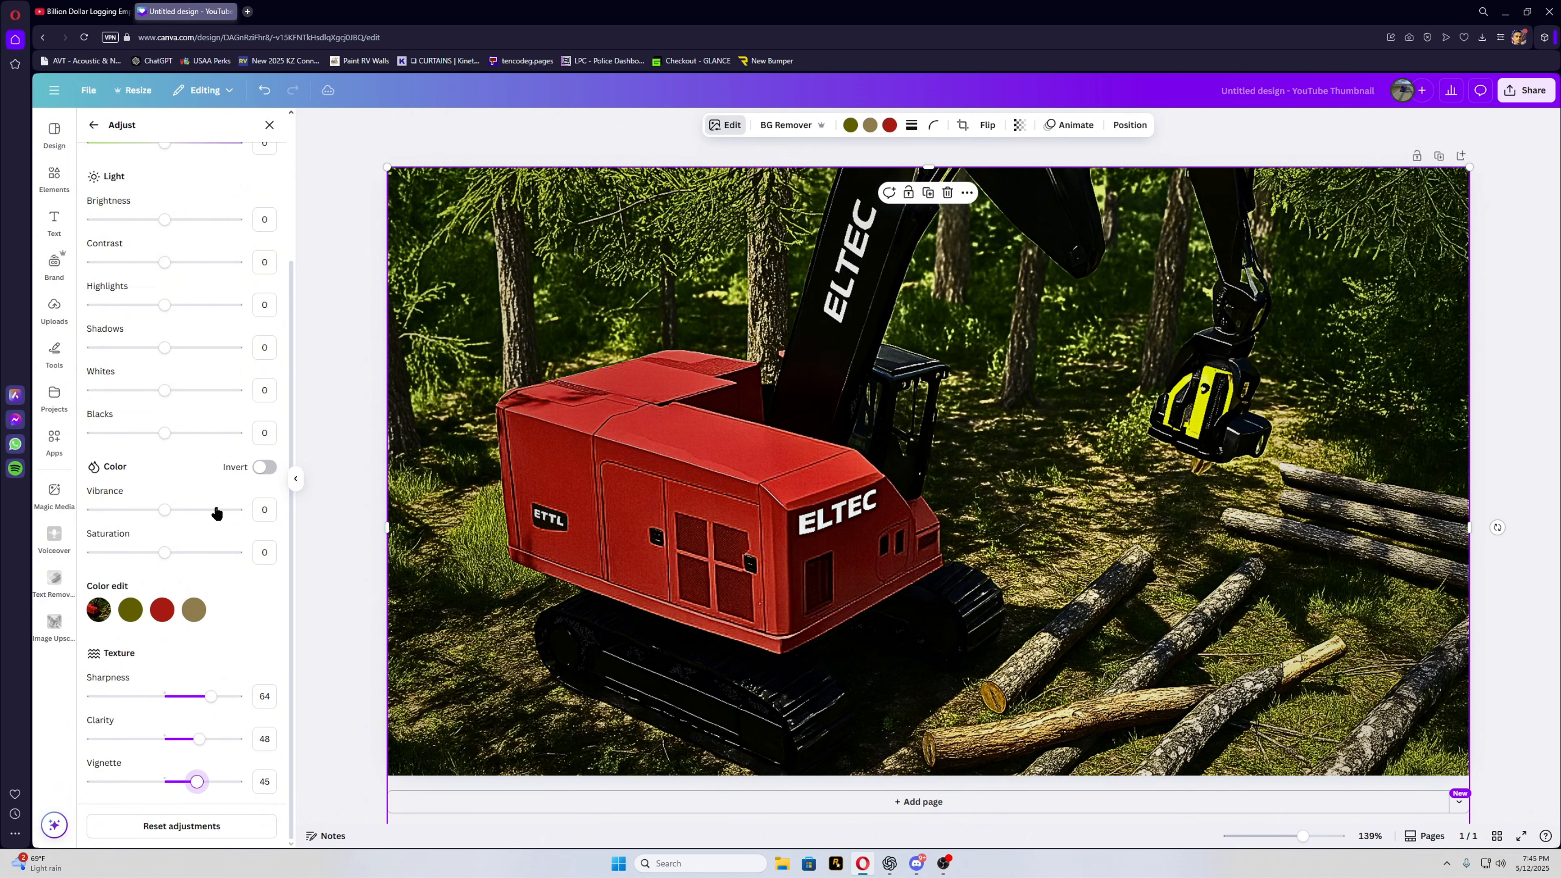
Set the harvester image's vibrance to 100, adjust its saturation, and return to the uploaded images.
{"action": "left_click_drag", "start_coordinate": [165, 512], "coordinate": [264, 524]}
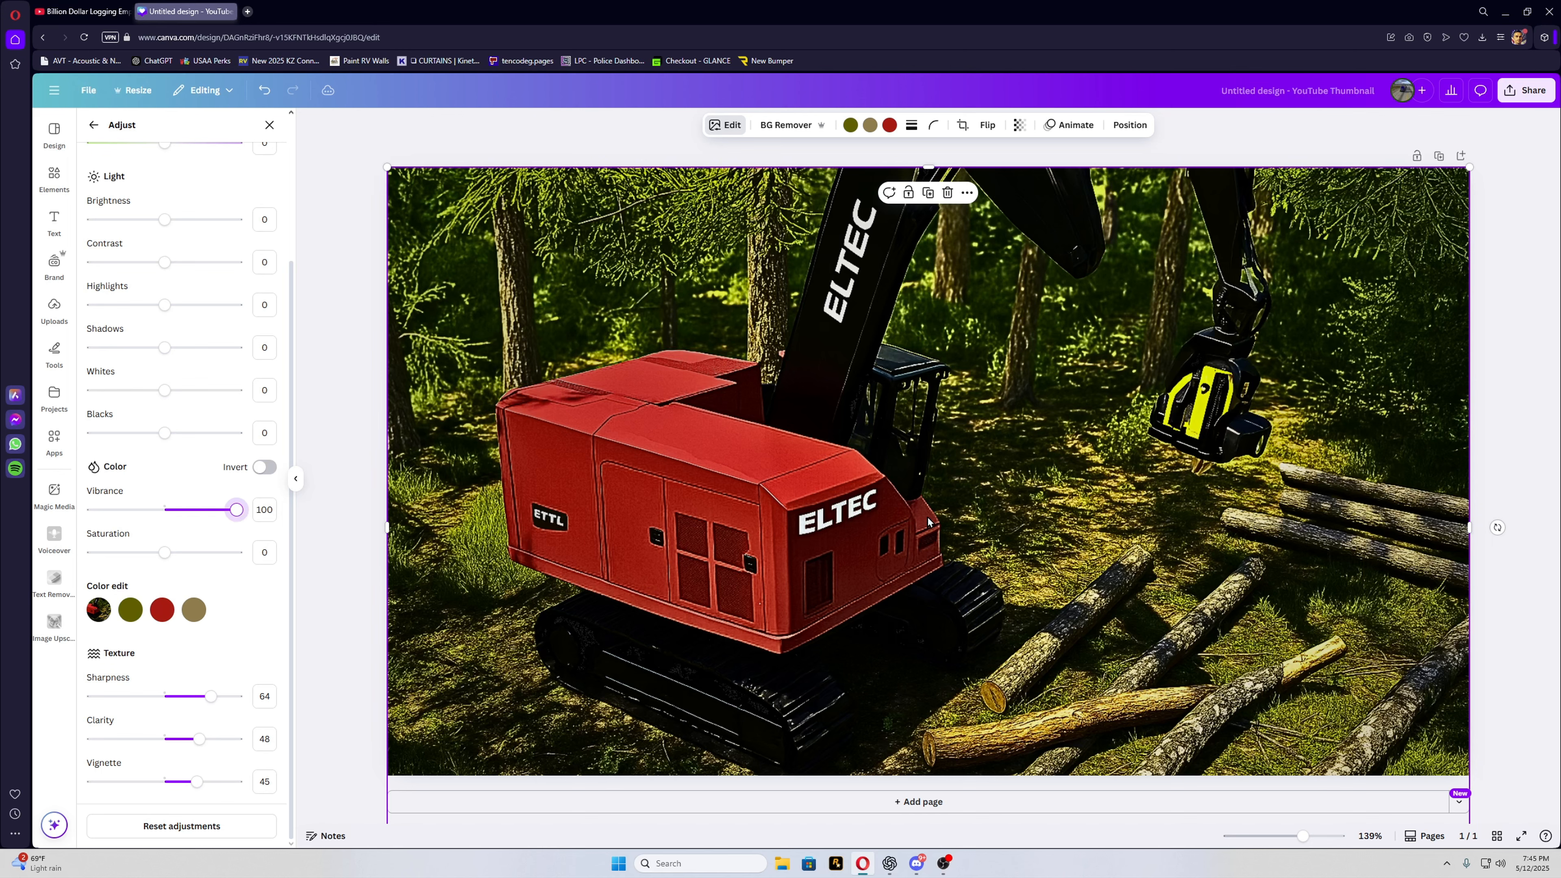
{"action": "left_click_drag", "start_coordinate": [164, 561], "coordinate": [202, 562]}
{"action": "left_click", "coordinate": [55, 308]}
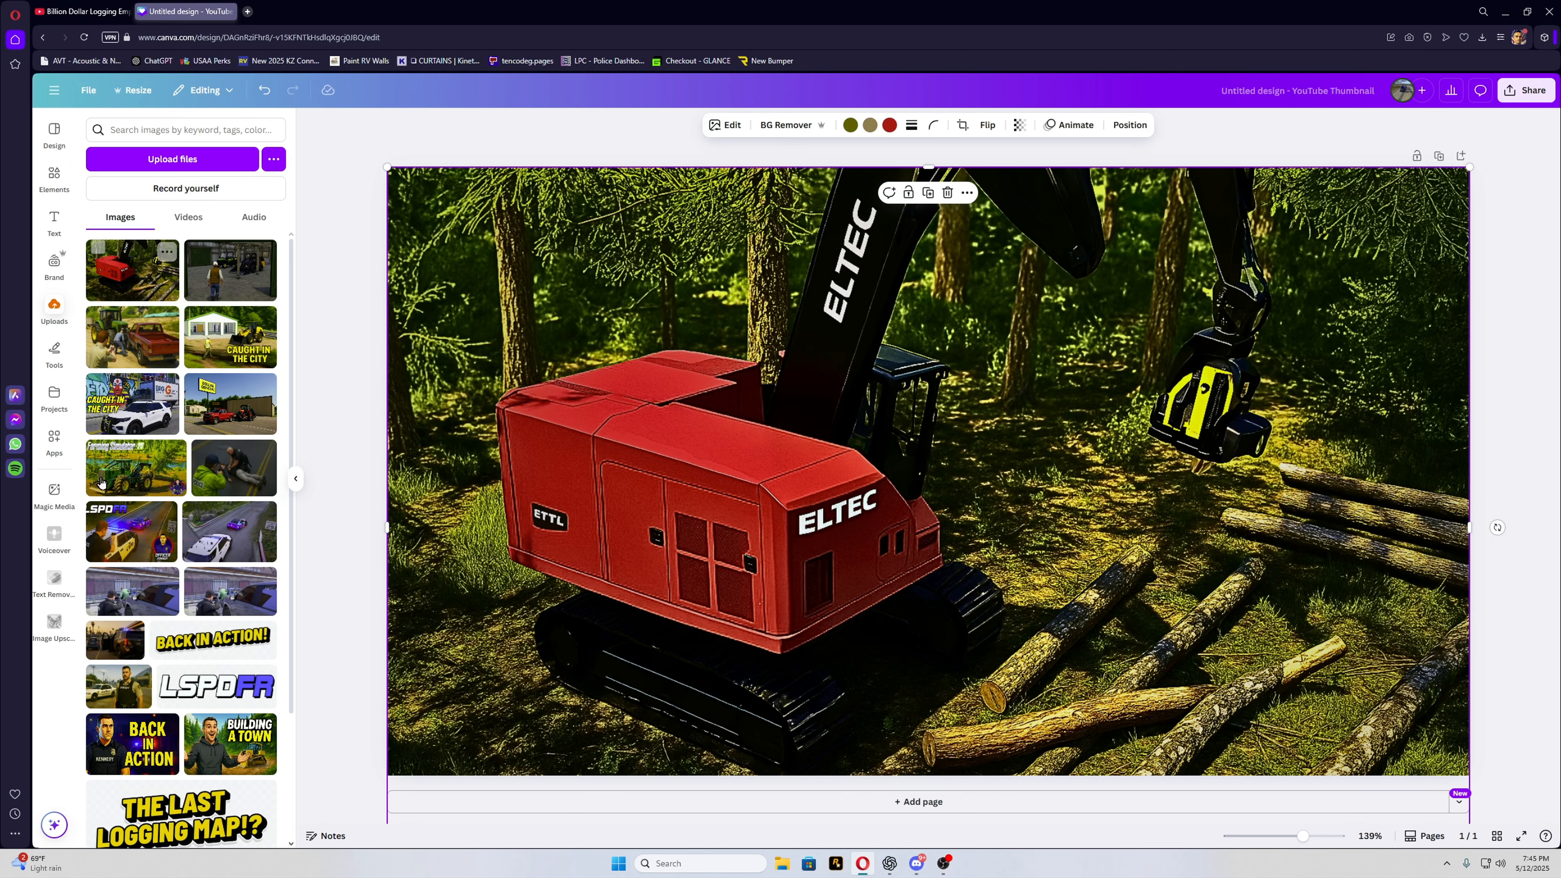
Add the uploaded Farming Simulator 25 logo, shrink it and place it in the thumbnail's lower-left corner.
{"action": "scroll", "coordinate": [240, 615], "scroll_direction": "down", "scroll_amount": 10}
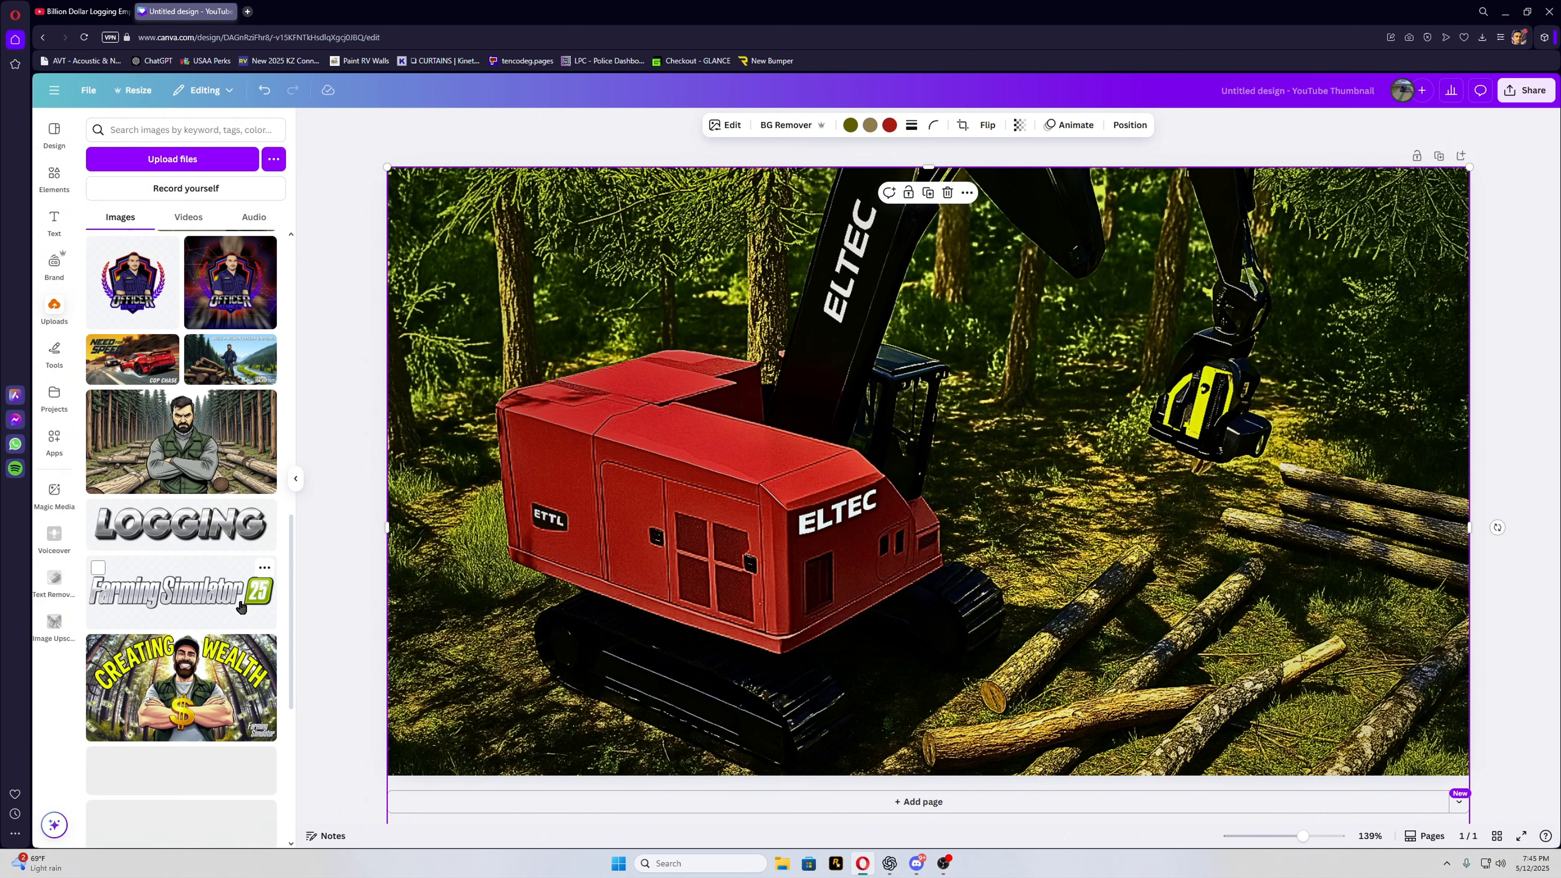
{"action": "left_click", "coordinate": [182, 591]}
{"action": "left_click_drag", "start_coordinate": [1068, 455], "coordinate": [1156, 506]}
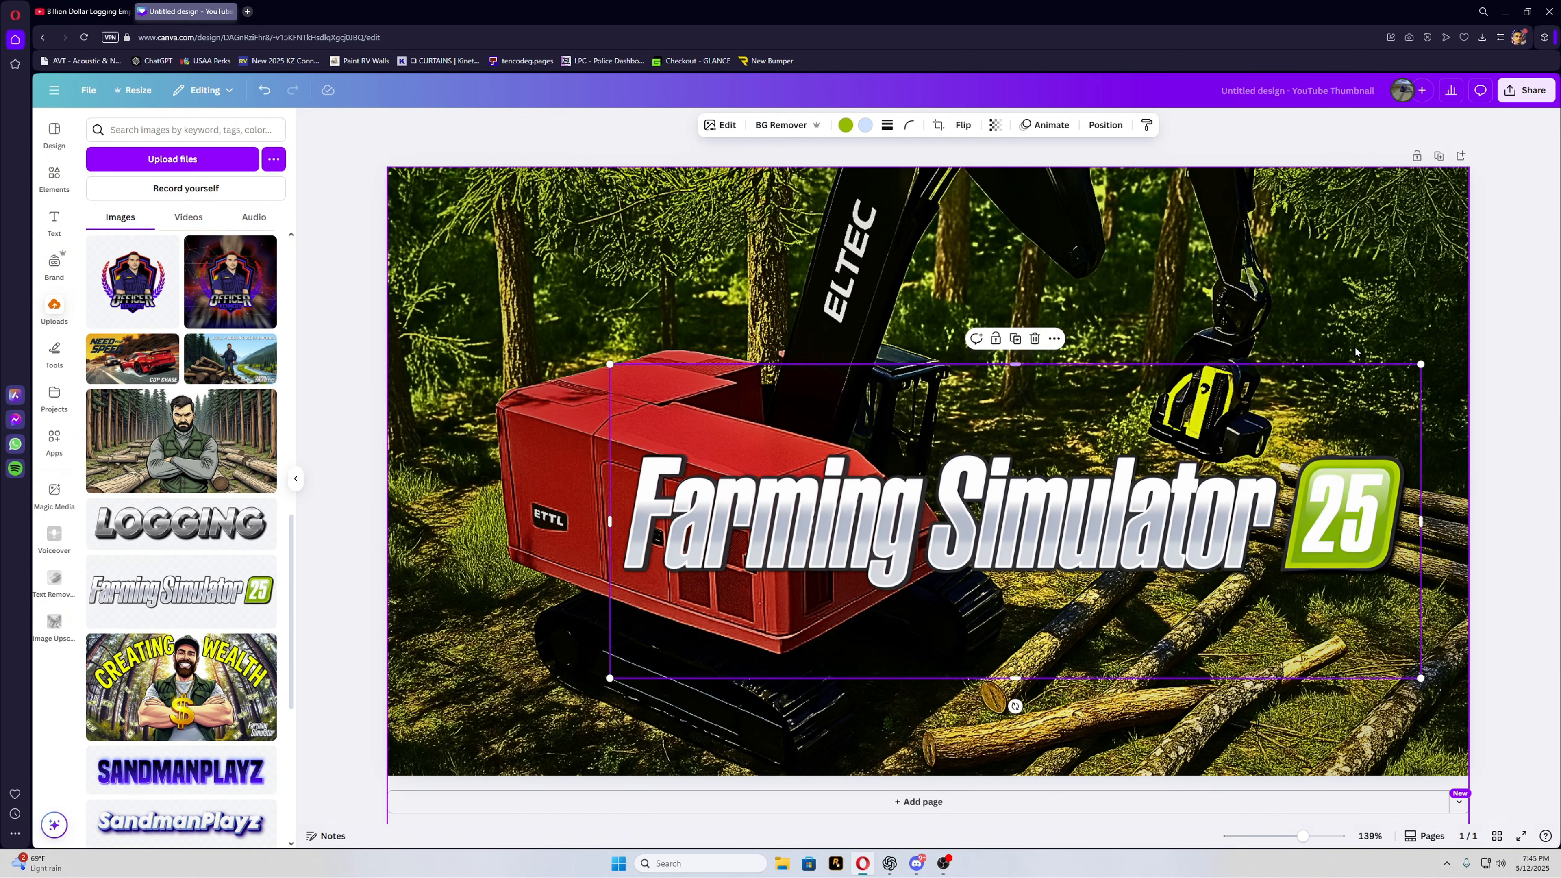
{"action": "left_click_drag", "start_coordinate": [1421, 364], "coordinate": [1048, 508]}
{"action": "left_click_drag", "start_coordinate": [777, 600], "coordinate": [553, 731]}
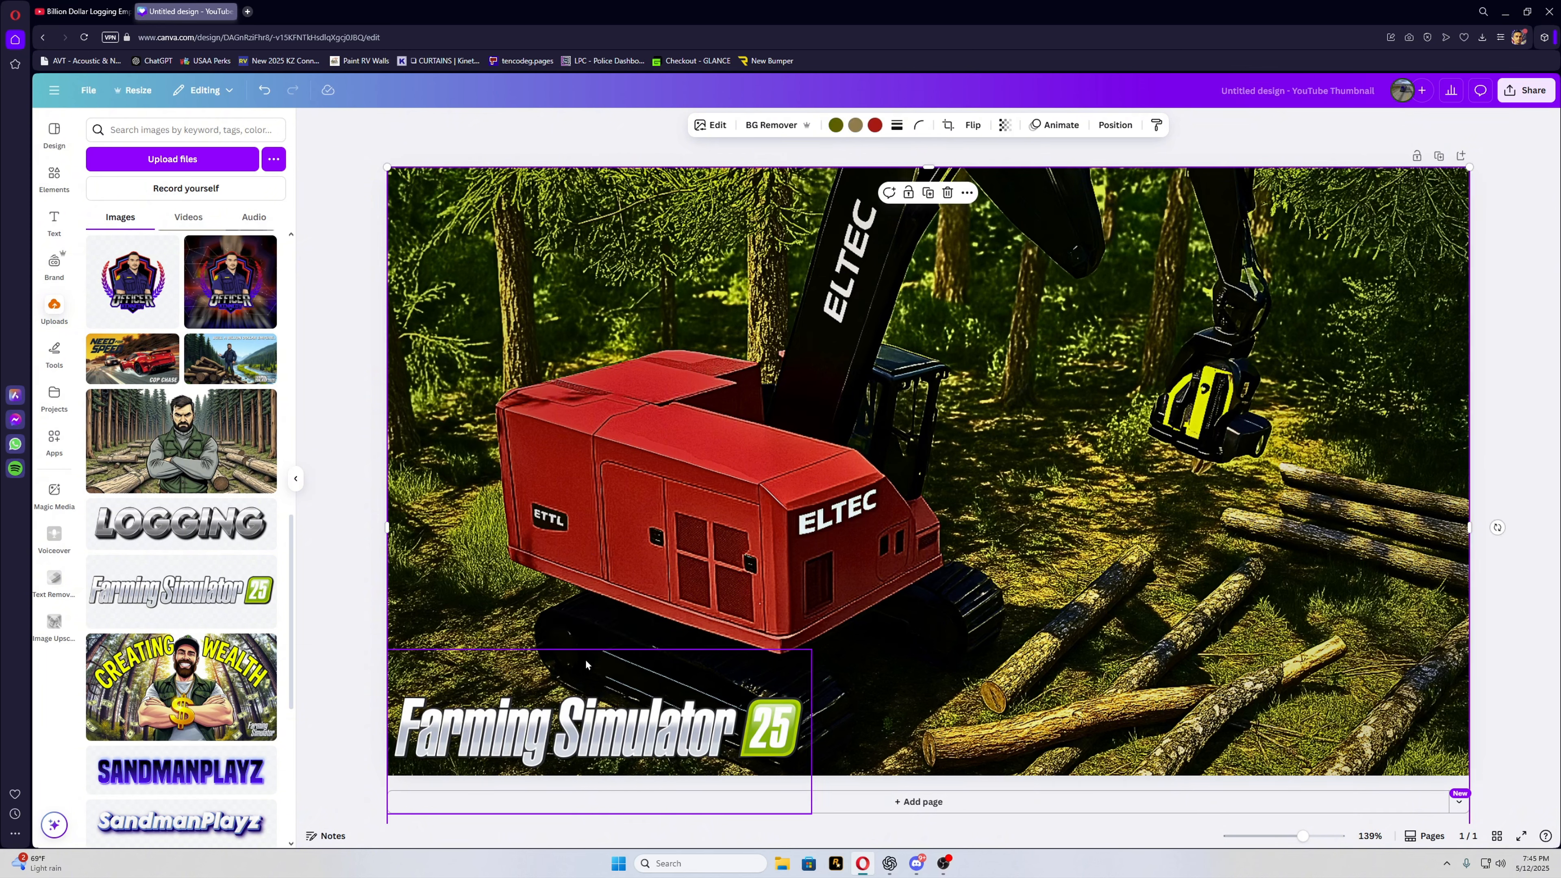
{"action": "left_click_drag", "start_coordinate": [813, 649], "coordinate": [834, 641]}
Add the uploaded officer badge logo without background, shrink it and place it in the thumbnail's upper-left corner.
{"action": "left_click", "coordinate": [133, 281]}
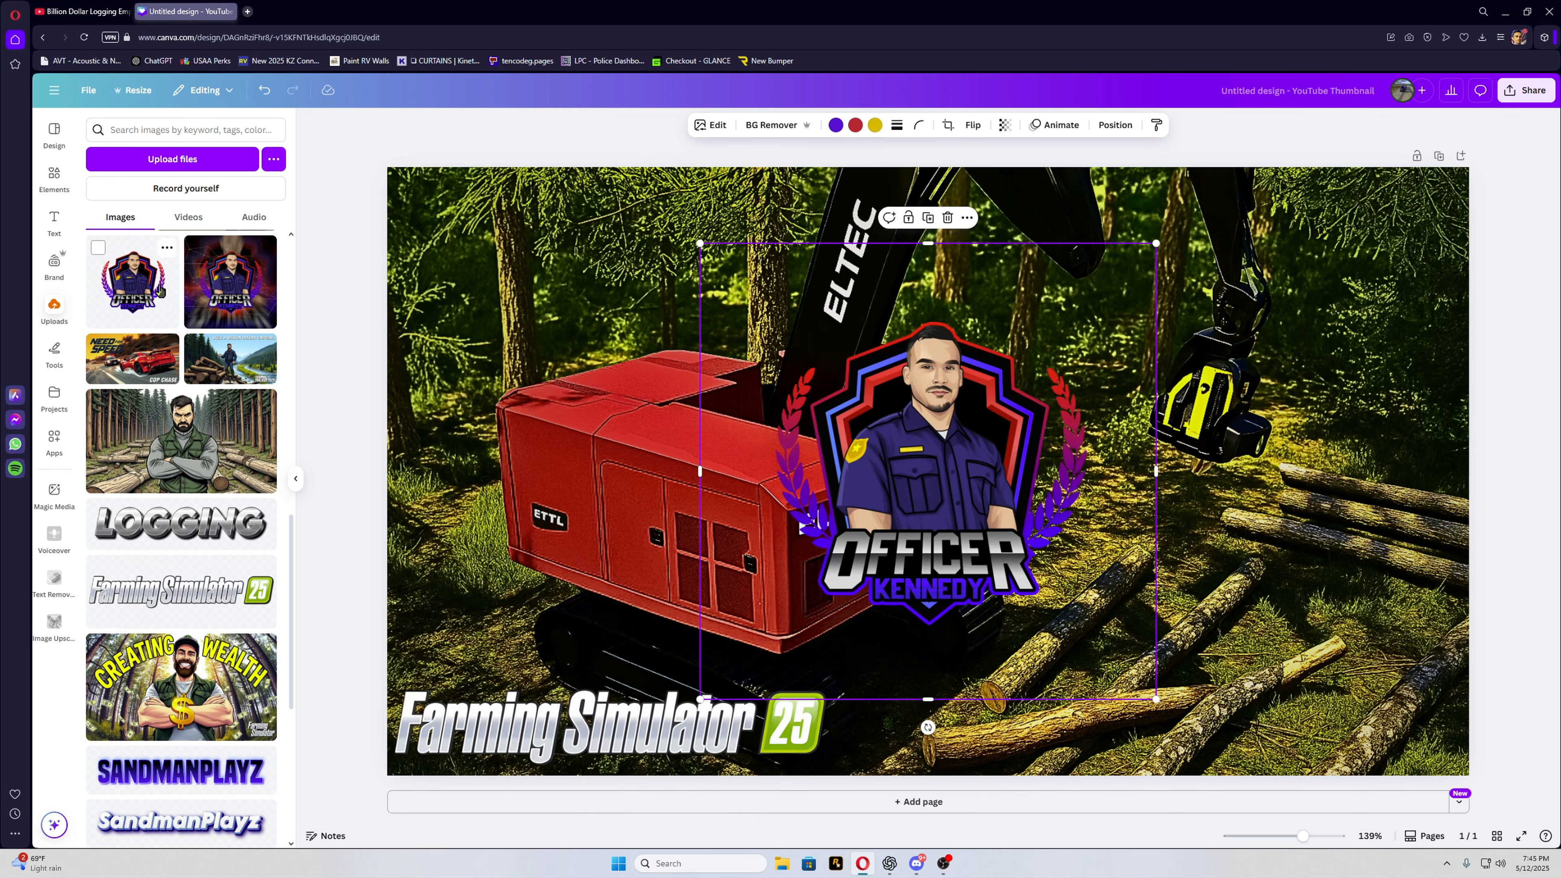
{"action": "left_click_drag", "start_coordinate": [1025, 415], "coordinate": [612, 294]}
{"action": "left_click_drag", "start_coordinate": [689, 179], "coordinate": [807, 362]}
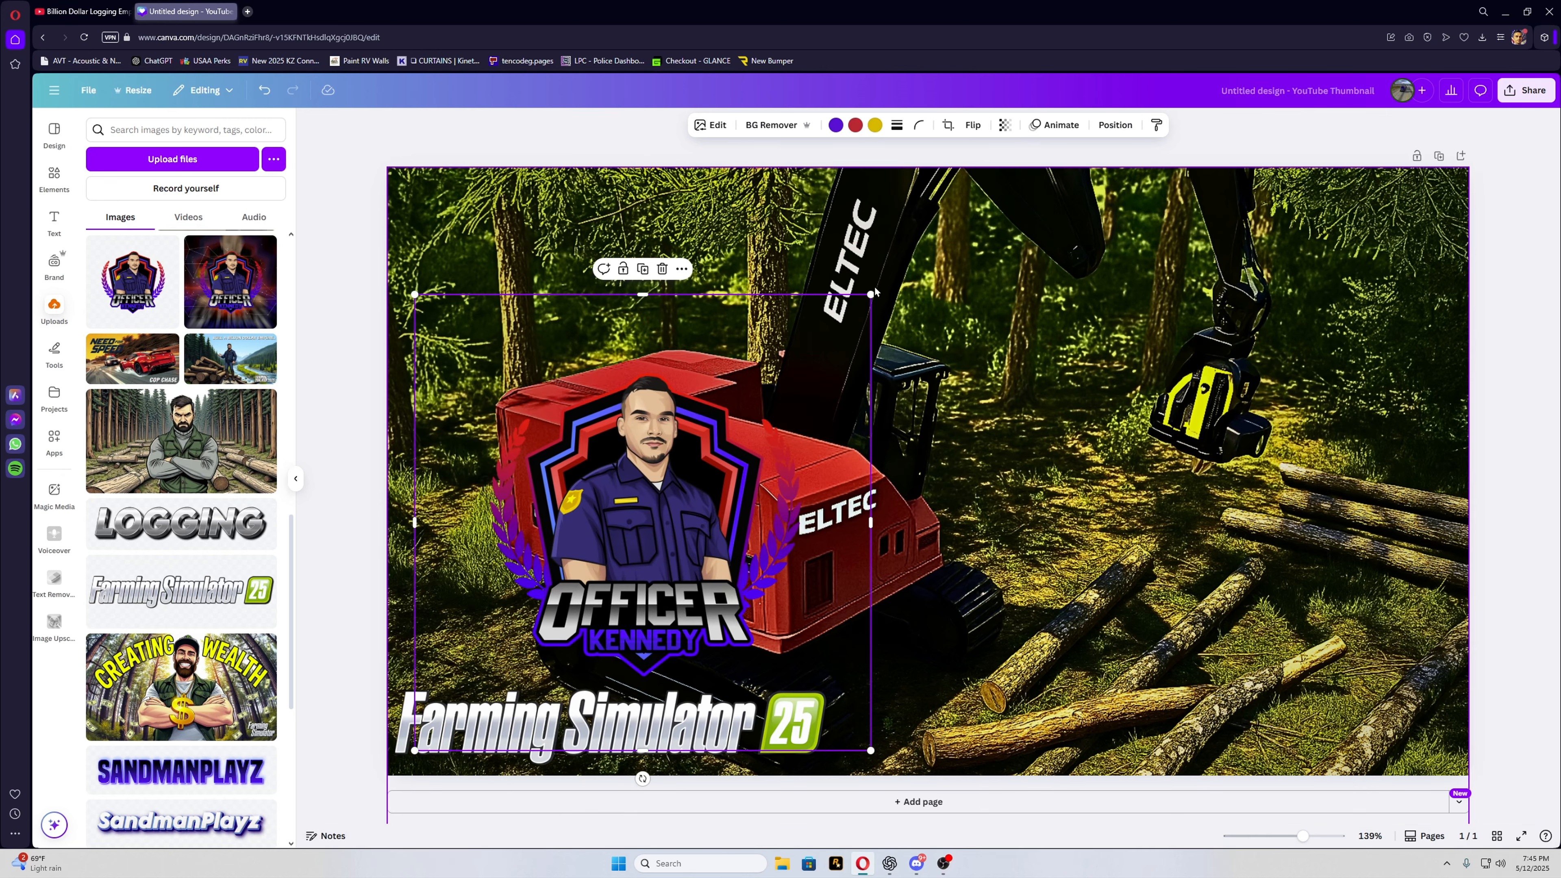
{"action": "left_click_drag", "start_coordinate": [864, 302], "coordinate": [599, 567]}
{"action": "left_click_drag", "start_coordinate": [543, 653], "coordinate": [516, 259]}
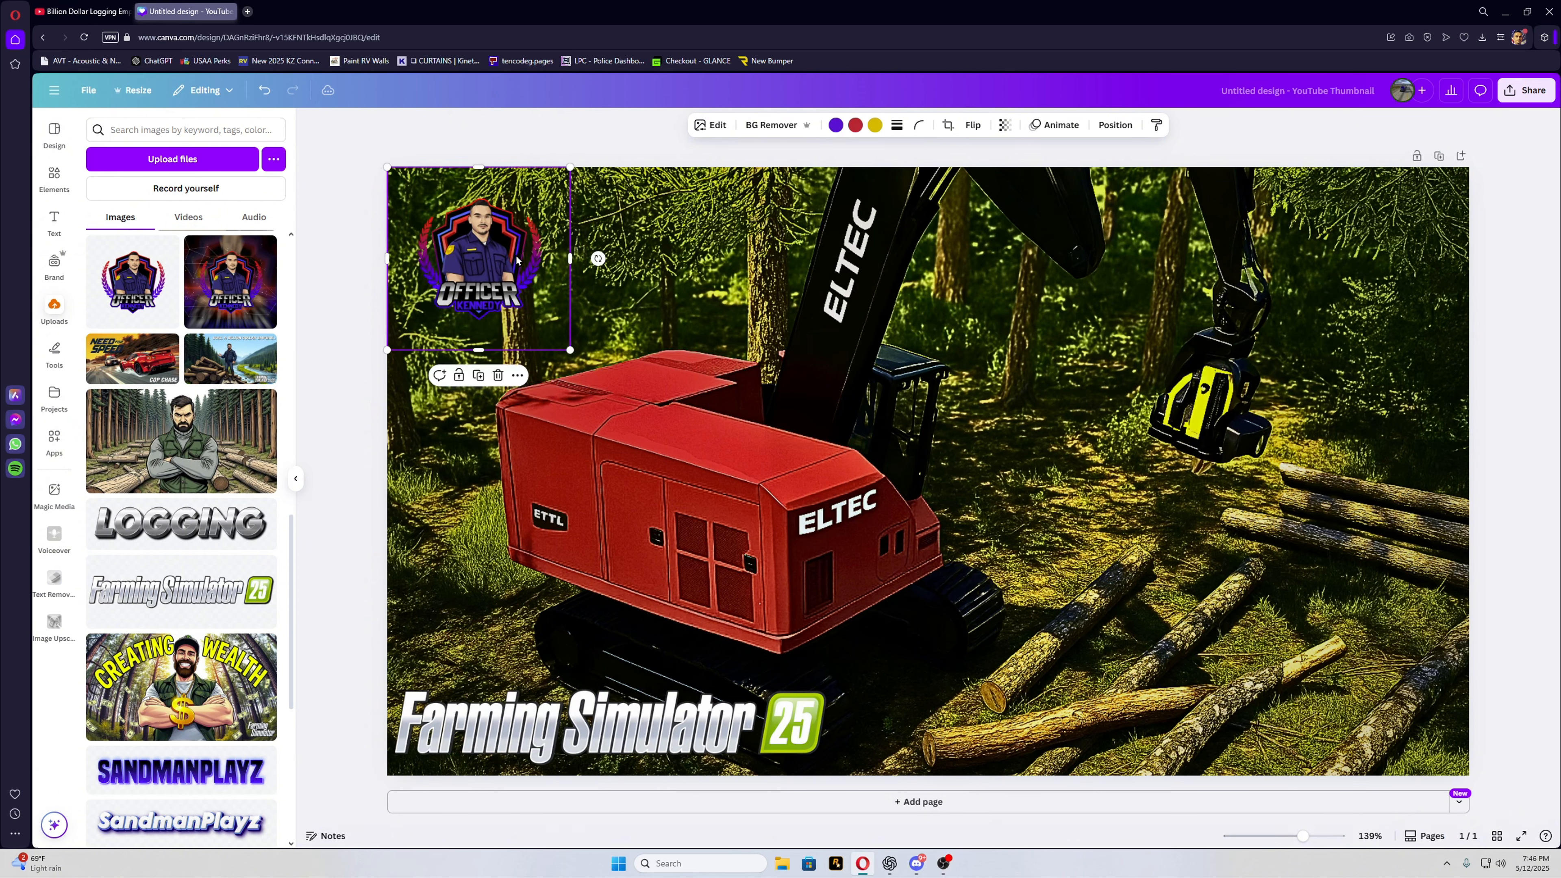
{"action": "left_click", "coordinate": [720, 274]}
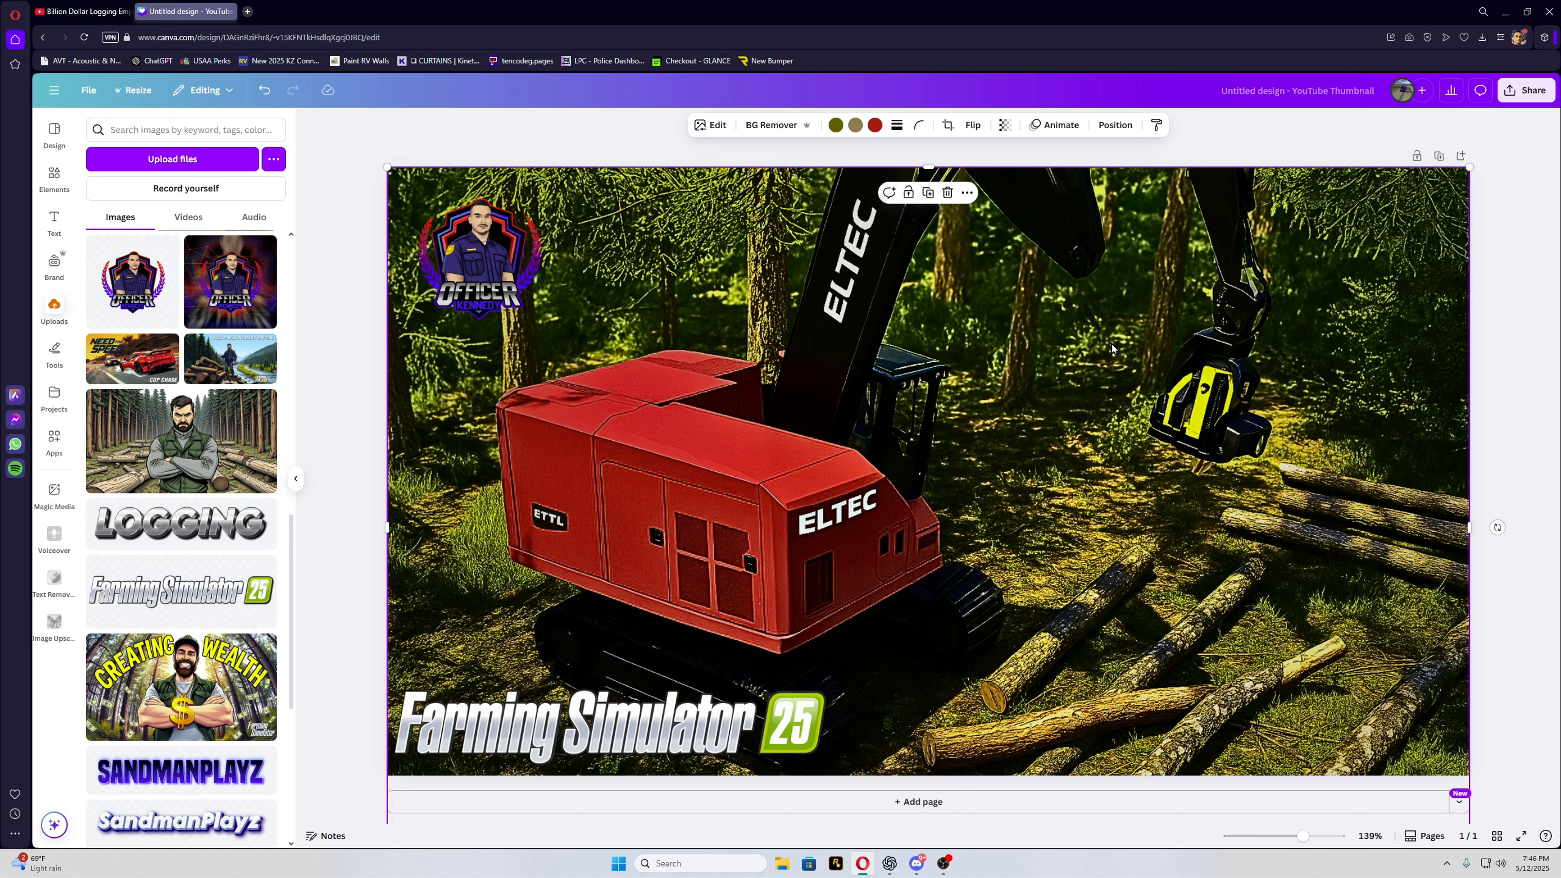
Download the thumbnail as a PNG with the file size limited to 2000 KB.
{"action": "left_click", "coordinate": [1507, 93]}
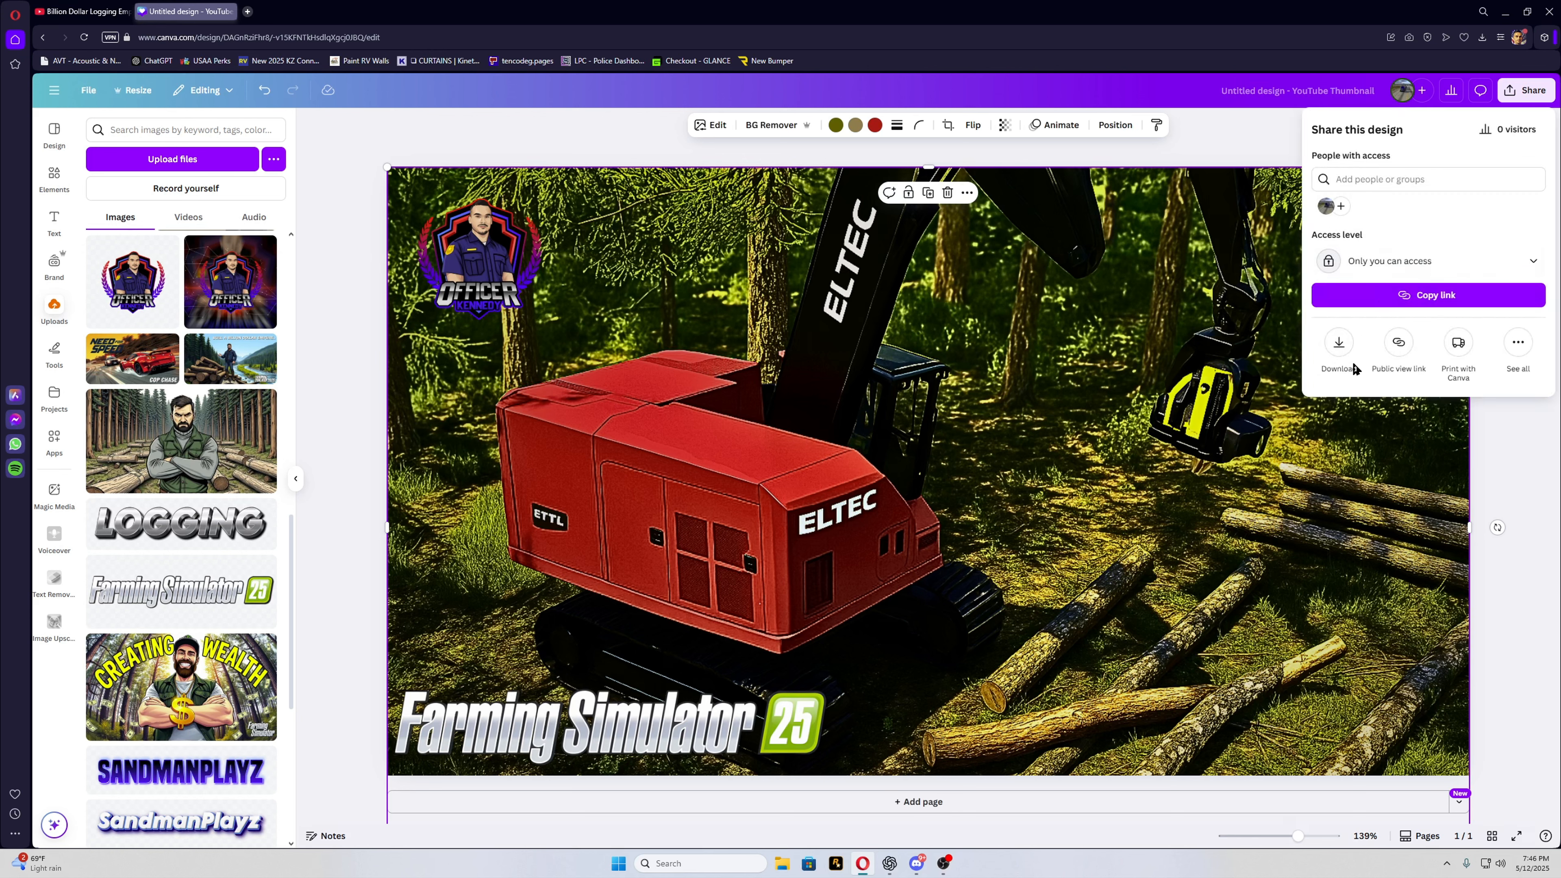
{"action": "left_click", "coordinate": [1340, 344]}
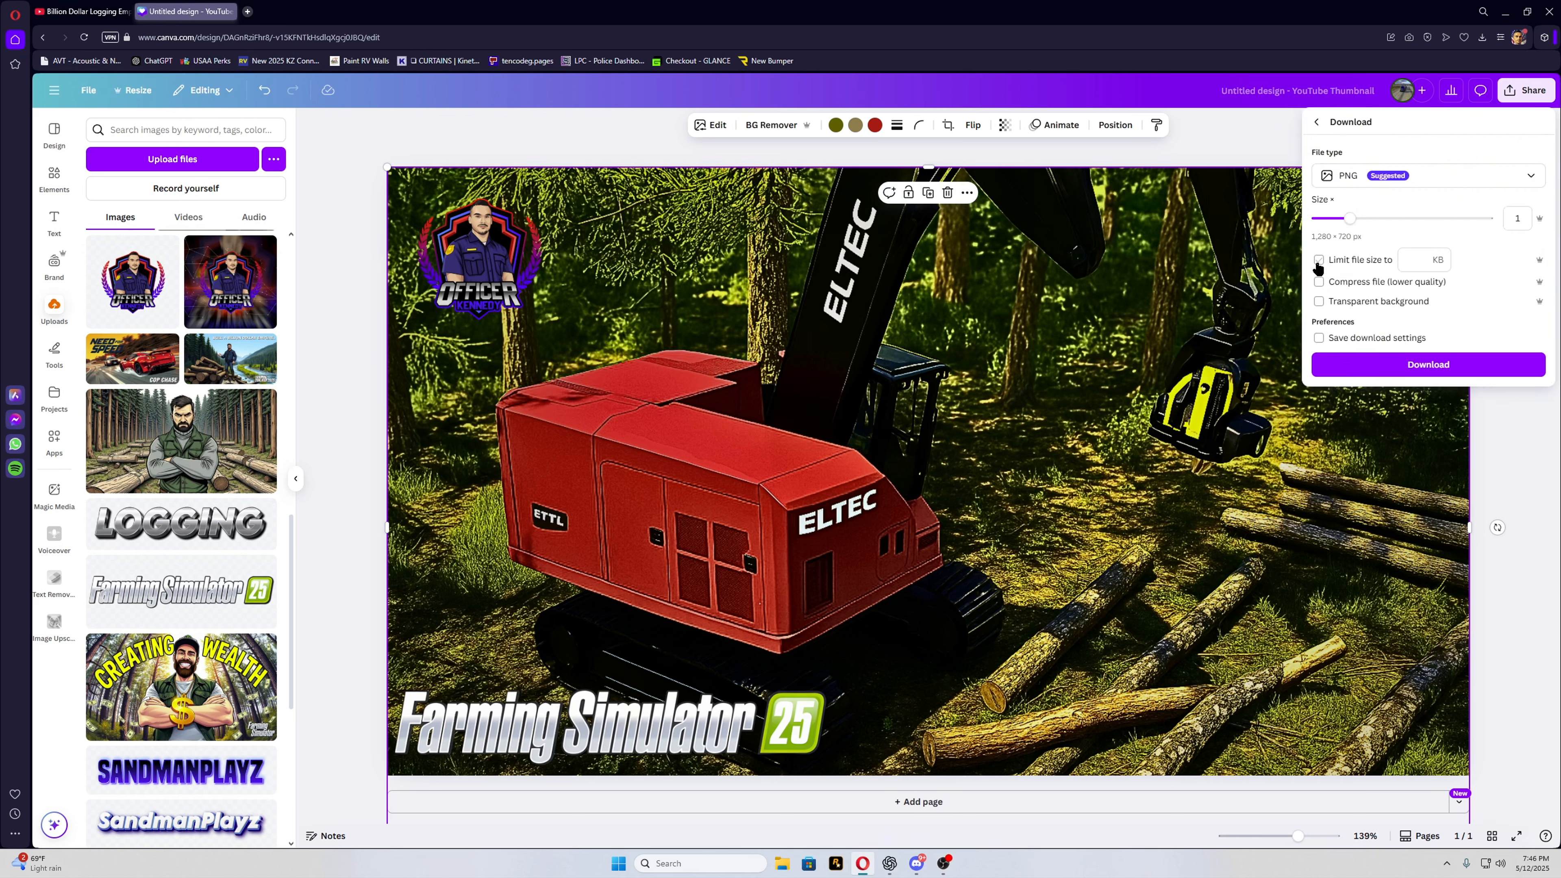
{"action": "type", "text": "2000"}
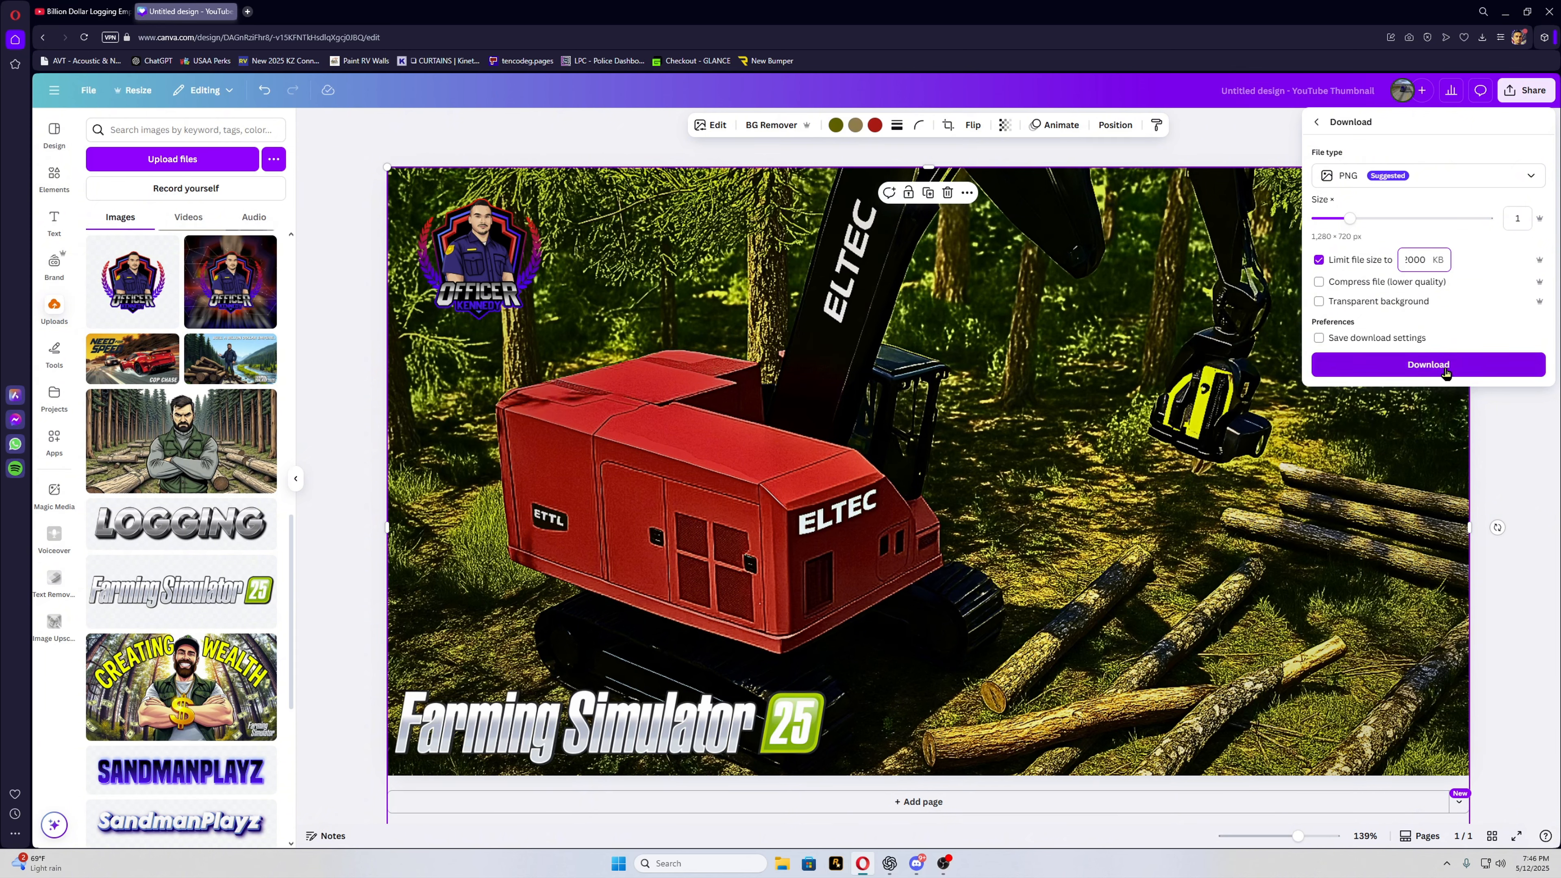
{"action": "left_click", "coordinate": [1428, 365]}
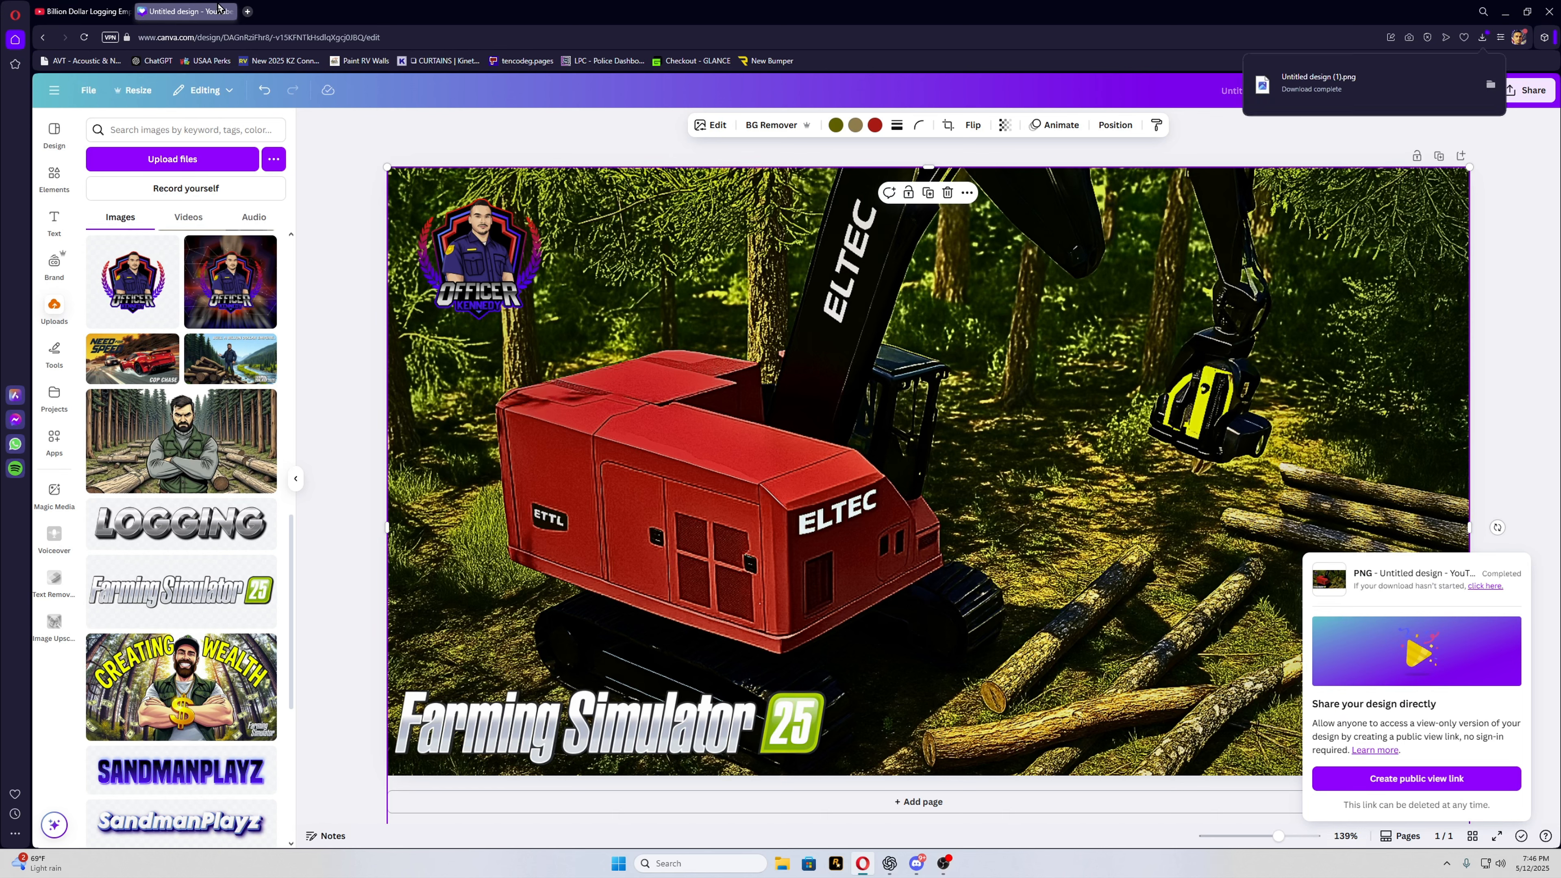
Switch to YouTube, open the Billion Dollar Logging Empire video's details in Studio and replace its thumbnail with the newly downloaded Untitled design image.
{"action": "left_click", "coordinate": [86, 19]}
{"action": "left_click", "coordinate": [363, 798]}
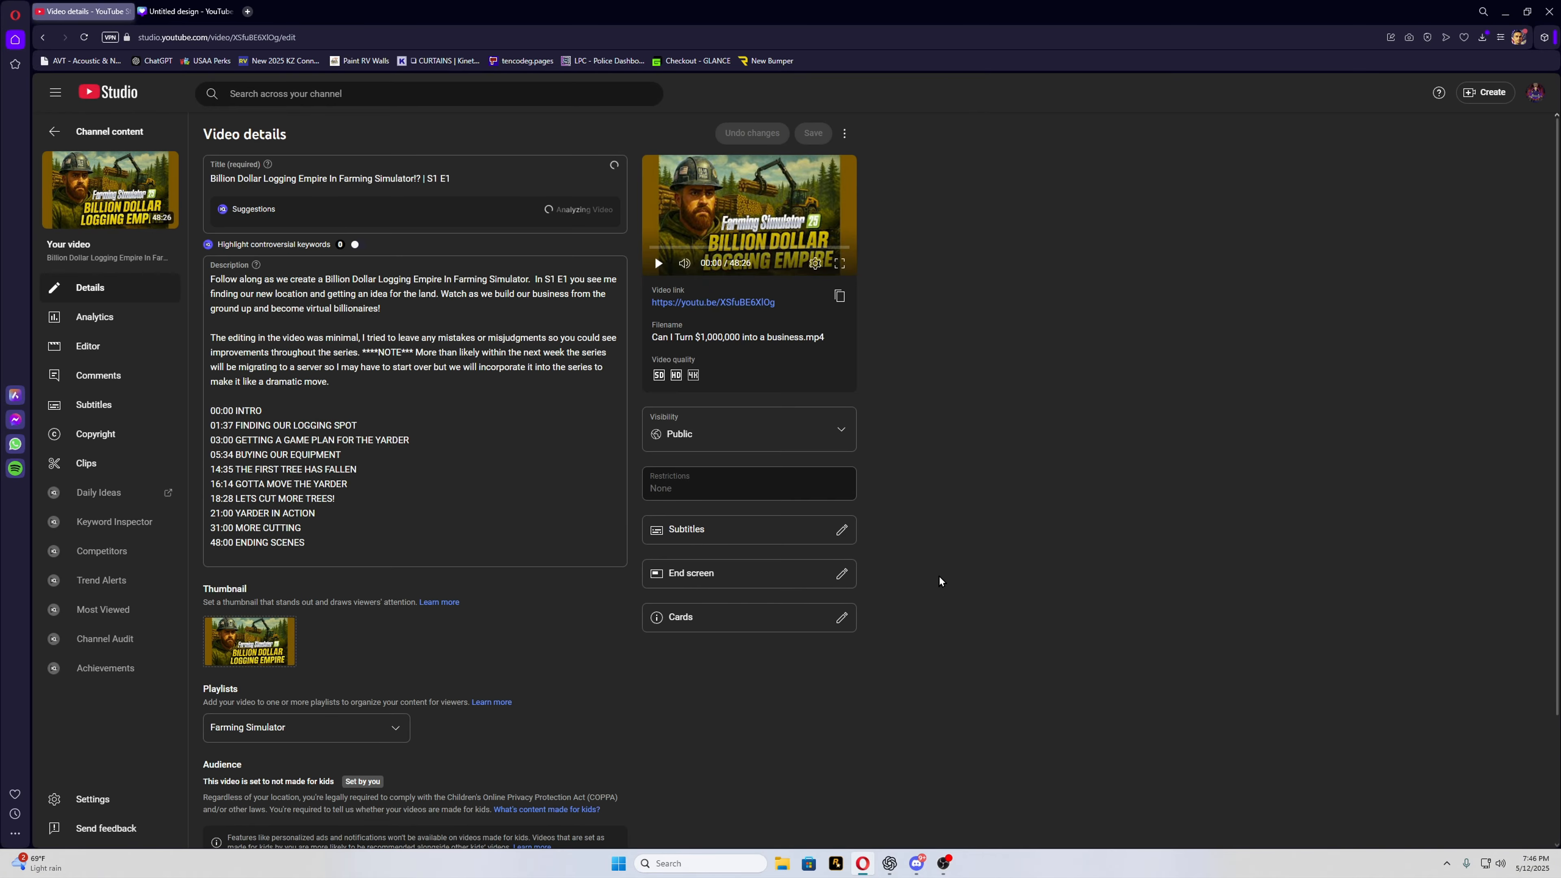
{"action": "key", "text": "ctrl+plus"}
{"action": "key", "text": "ctrl+plus"}
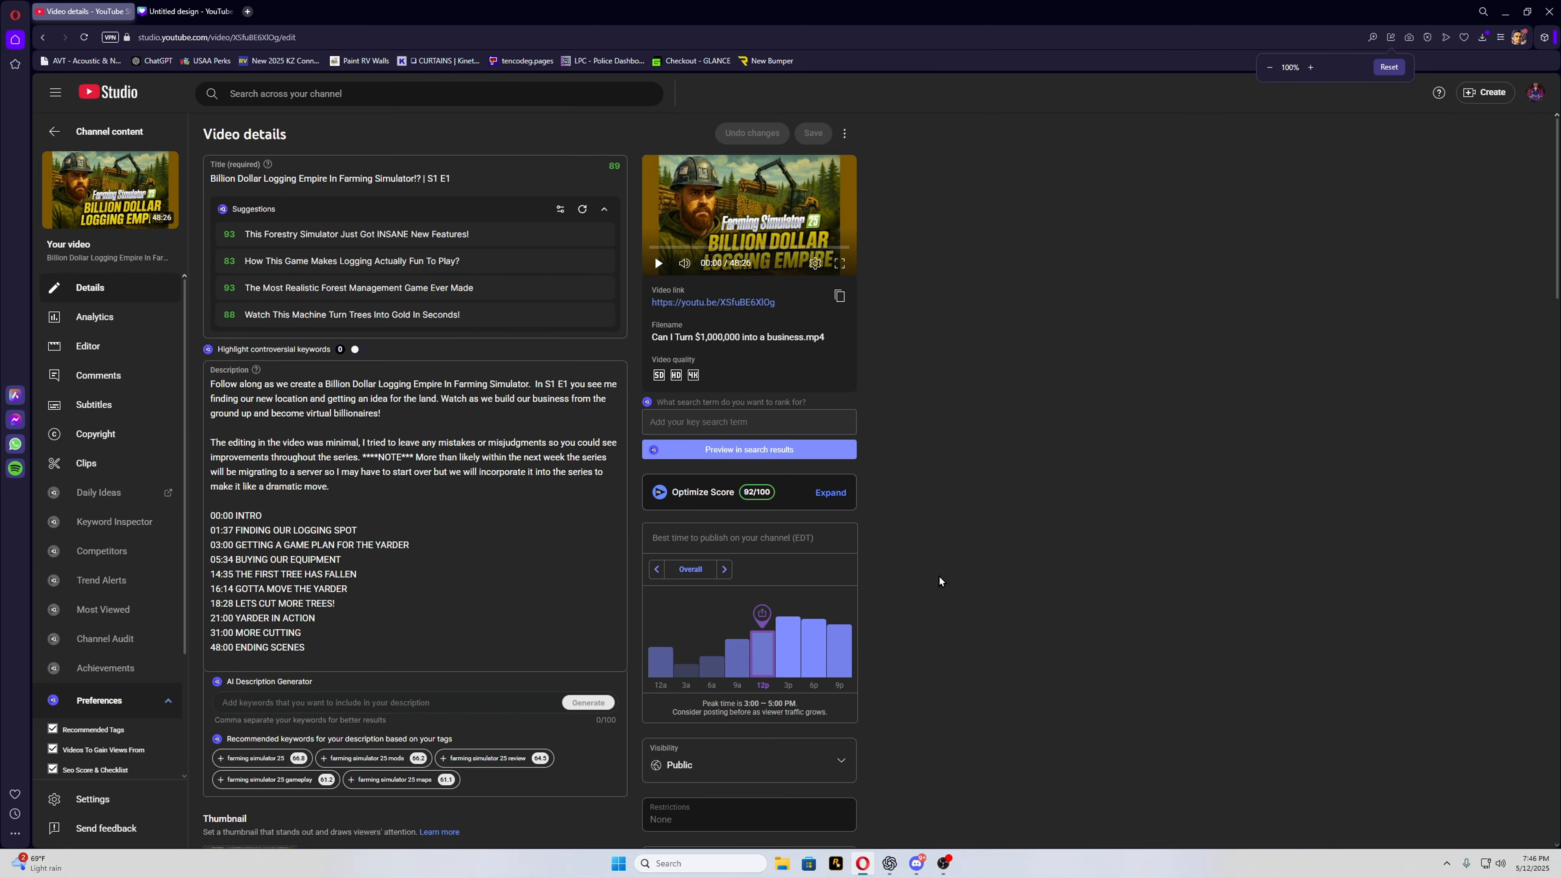
{"action": "scroll", "coordinate": [350, 557], "scroll_direction": "down", "scroll_amount": 5}
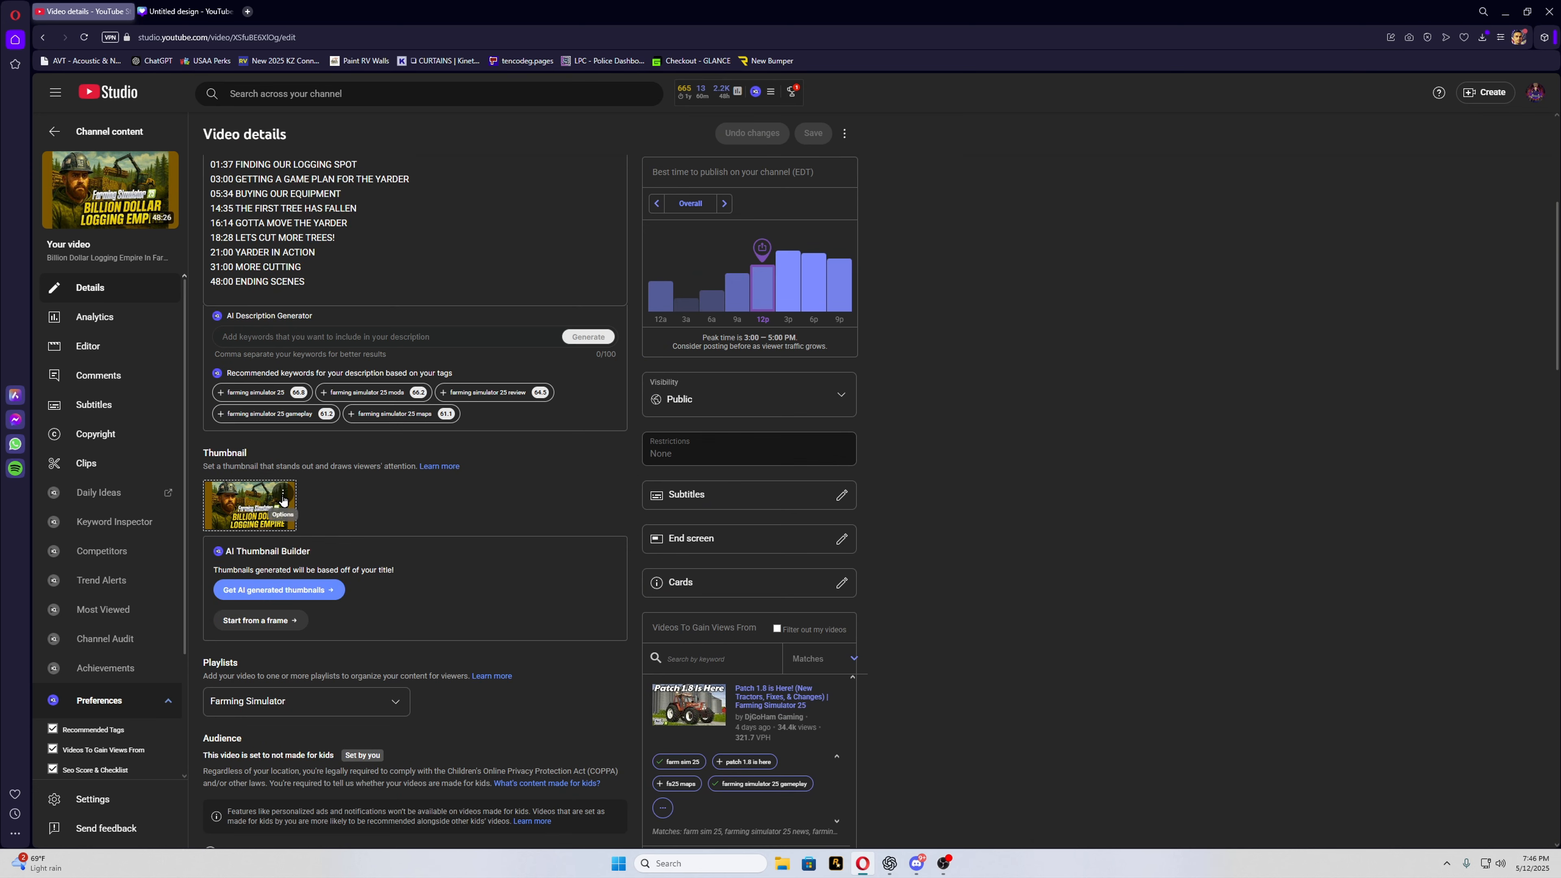
{"action": "left_click", "coordinate": [282, 501]}
{"action": "left_click", "coordinate": [326, 501]}
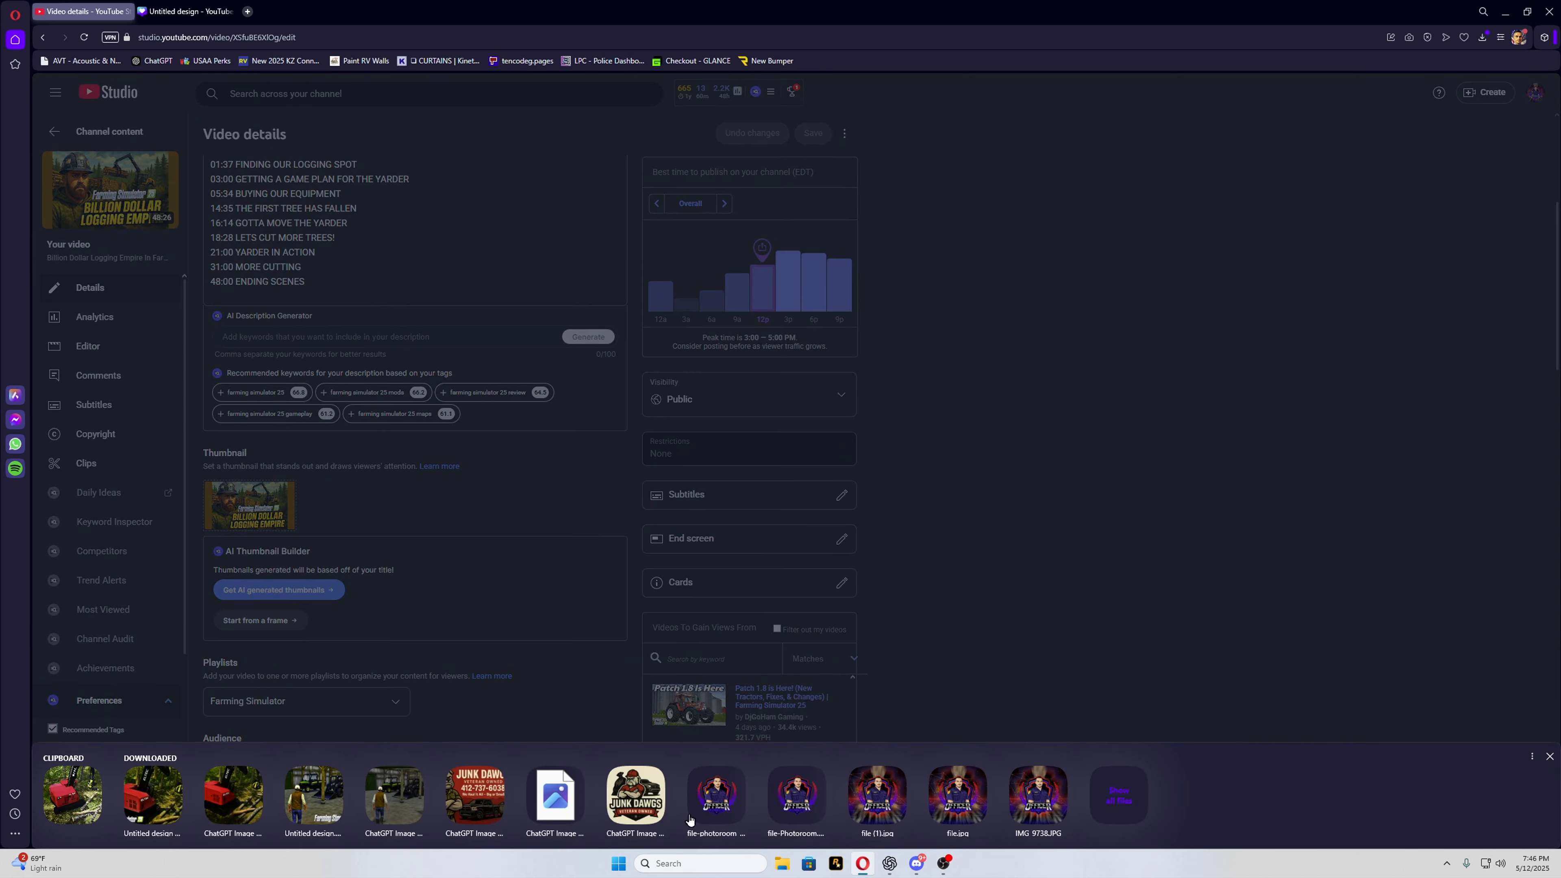
{"action": "left_click", "coordinate": [141, 793]}
Review the video details, save the new thumbnail and return to the channel content list.
{"action": "scroll", "coordinate": [857, 505], "scroll_direction": "up", "scroll_amount": 6}
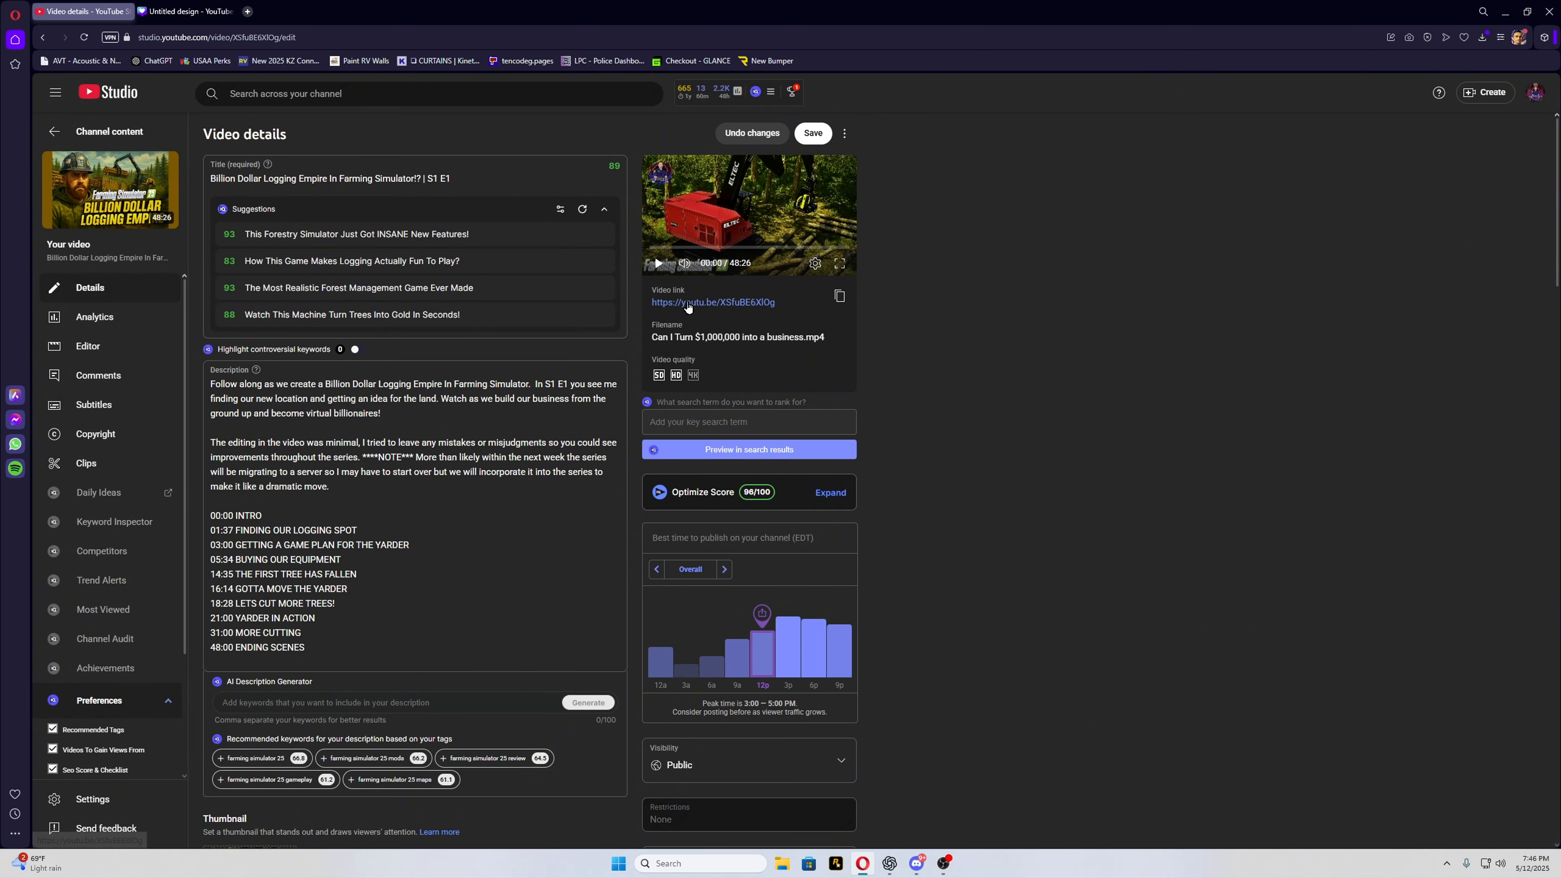
{"action": "scroll", "coordinate": [302, 642], "scroll_direction": "down", "scroll_amount": 7}
{"action": "scroll", "coordinate": [303, 641], "scroll_direction": "up", "scroll_amount": 7}
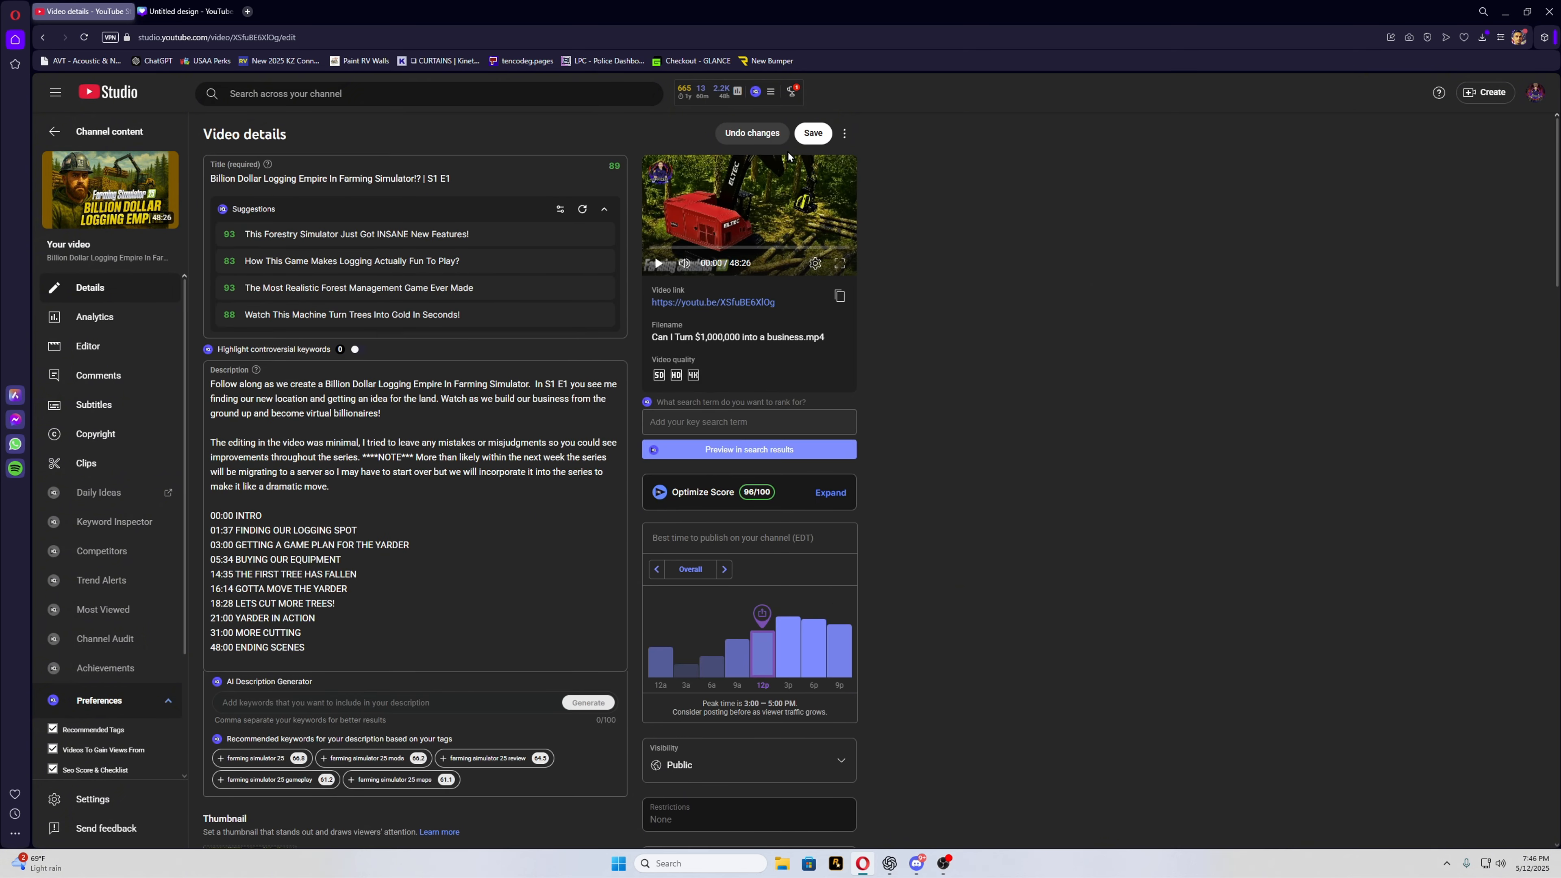
{"action": "left_click", "coordinate": [812, 133]}
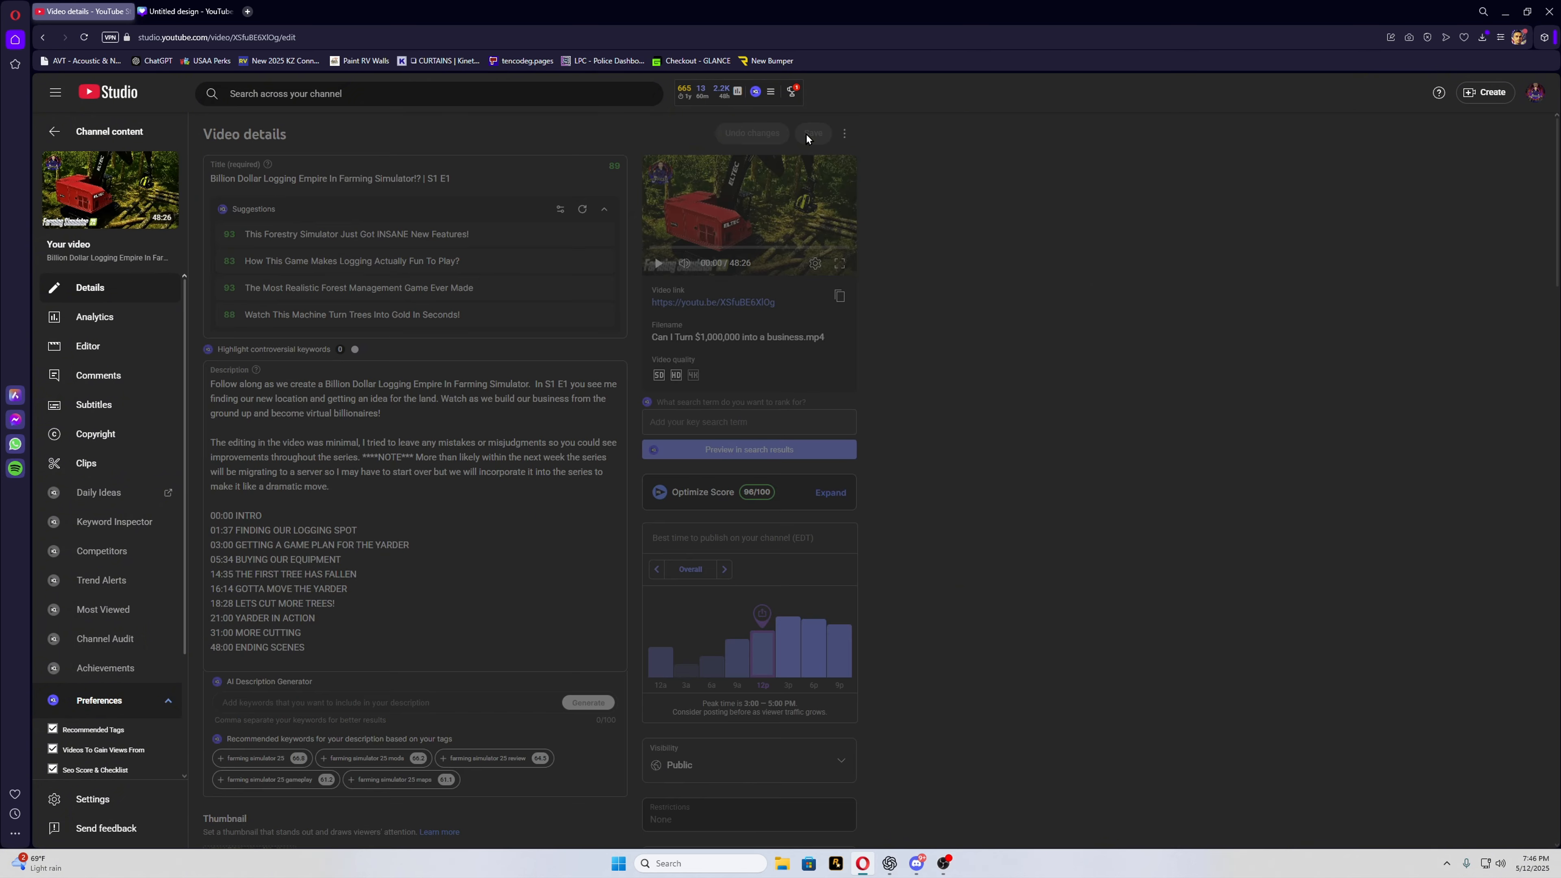
{"action": "left_click", "coordinate": [53, 134]}
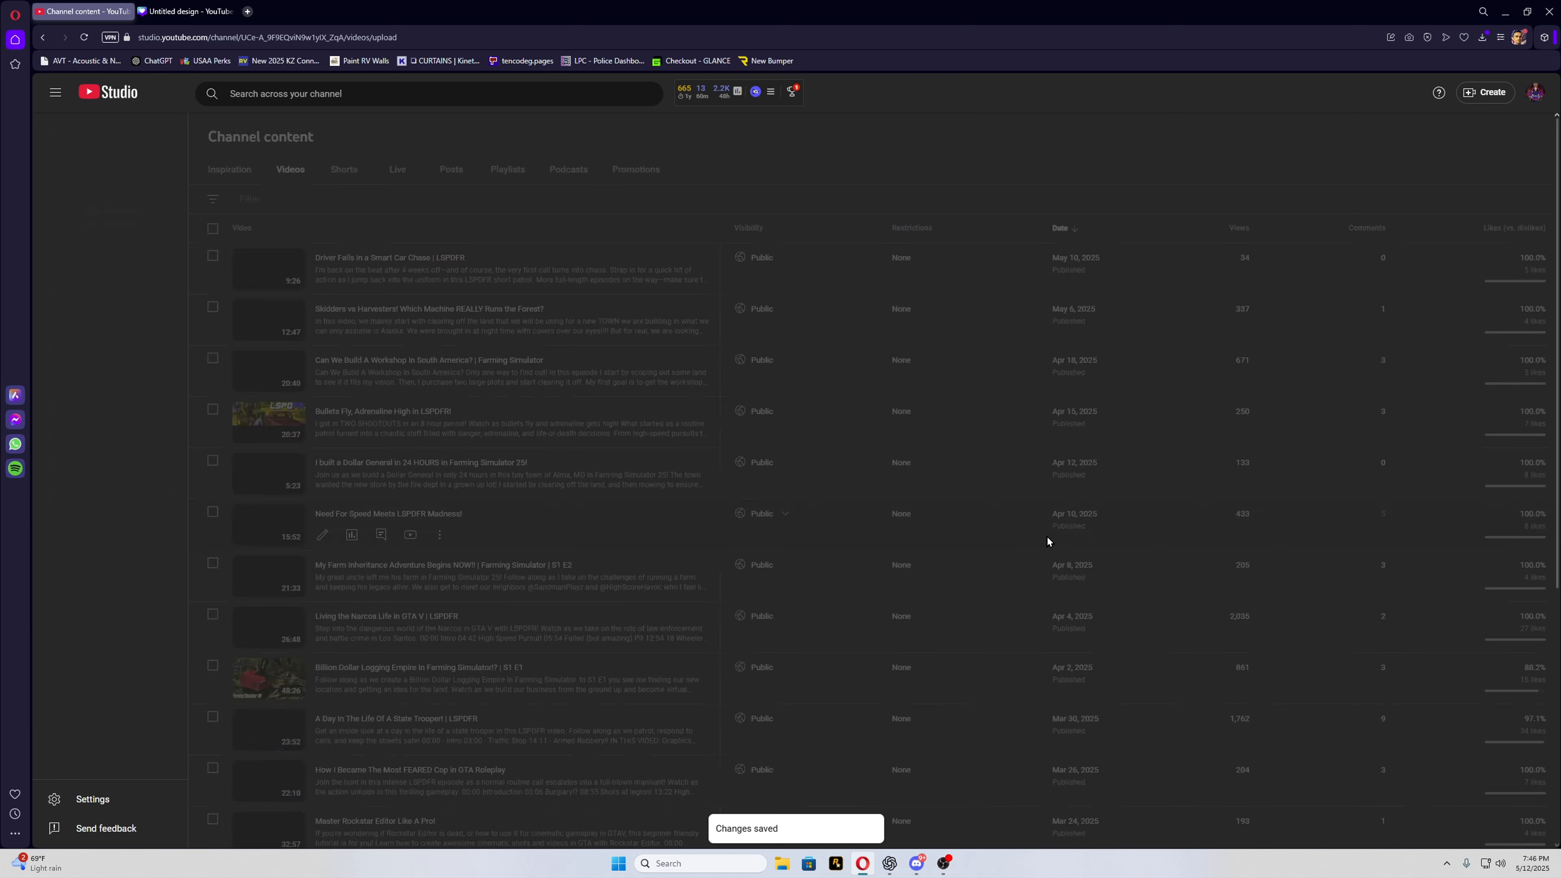
{"action": "left_click", "coordinate": [197, 18]}
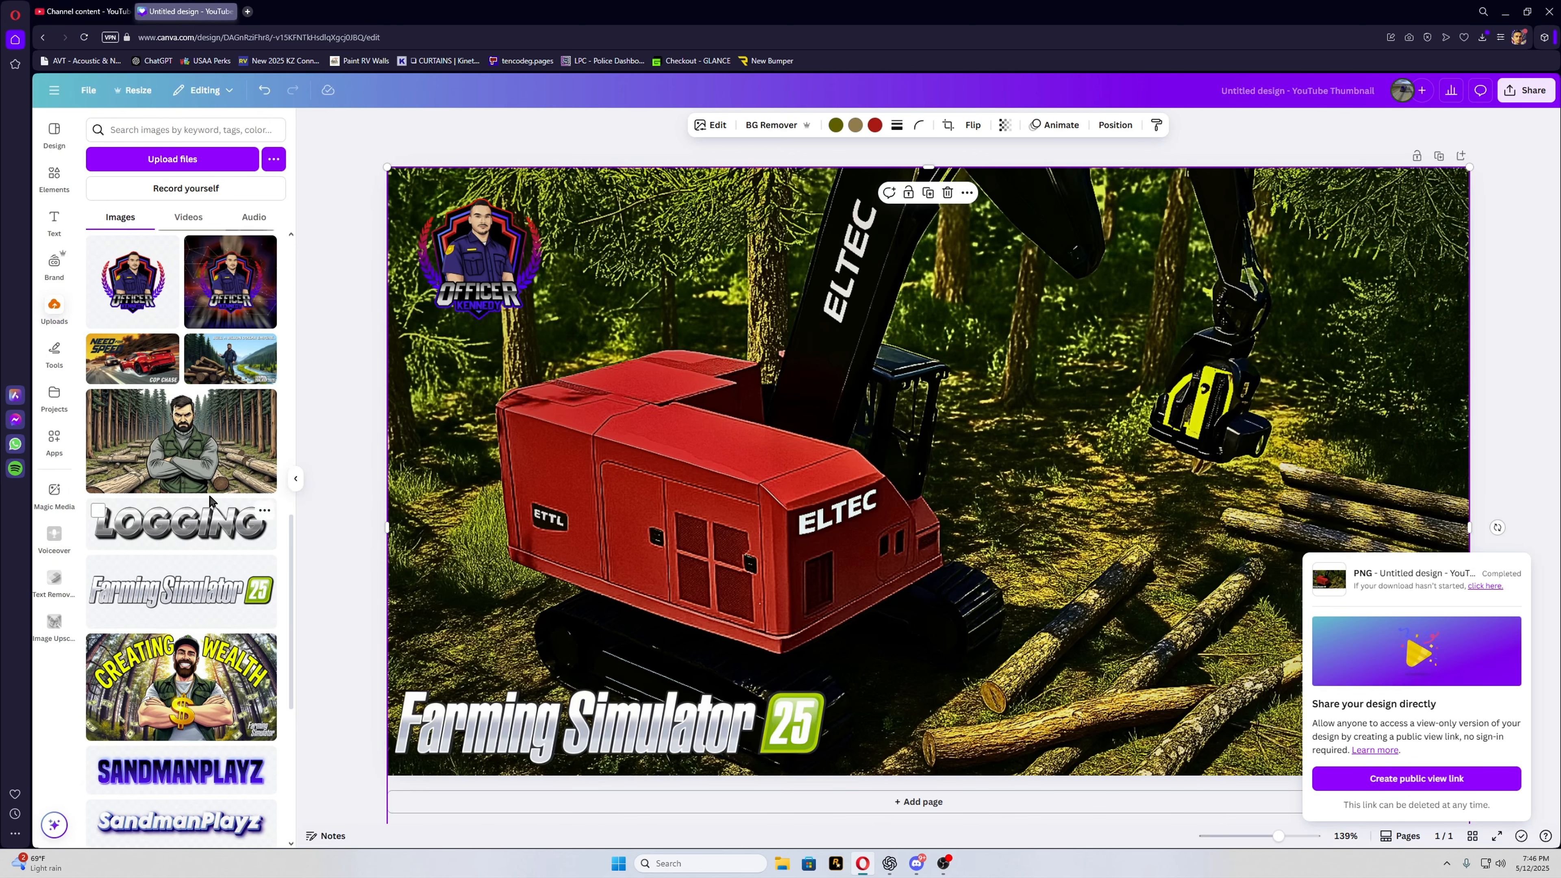
{"action": "scroll", "coordinate": [209, 500], "scroll_direction": "up", "scroll_amount": 10}
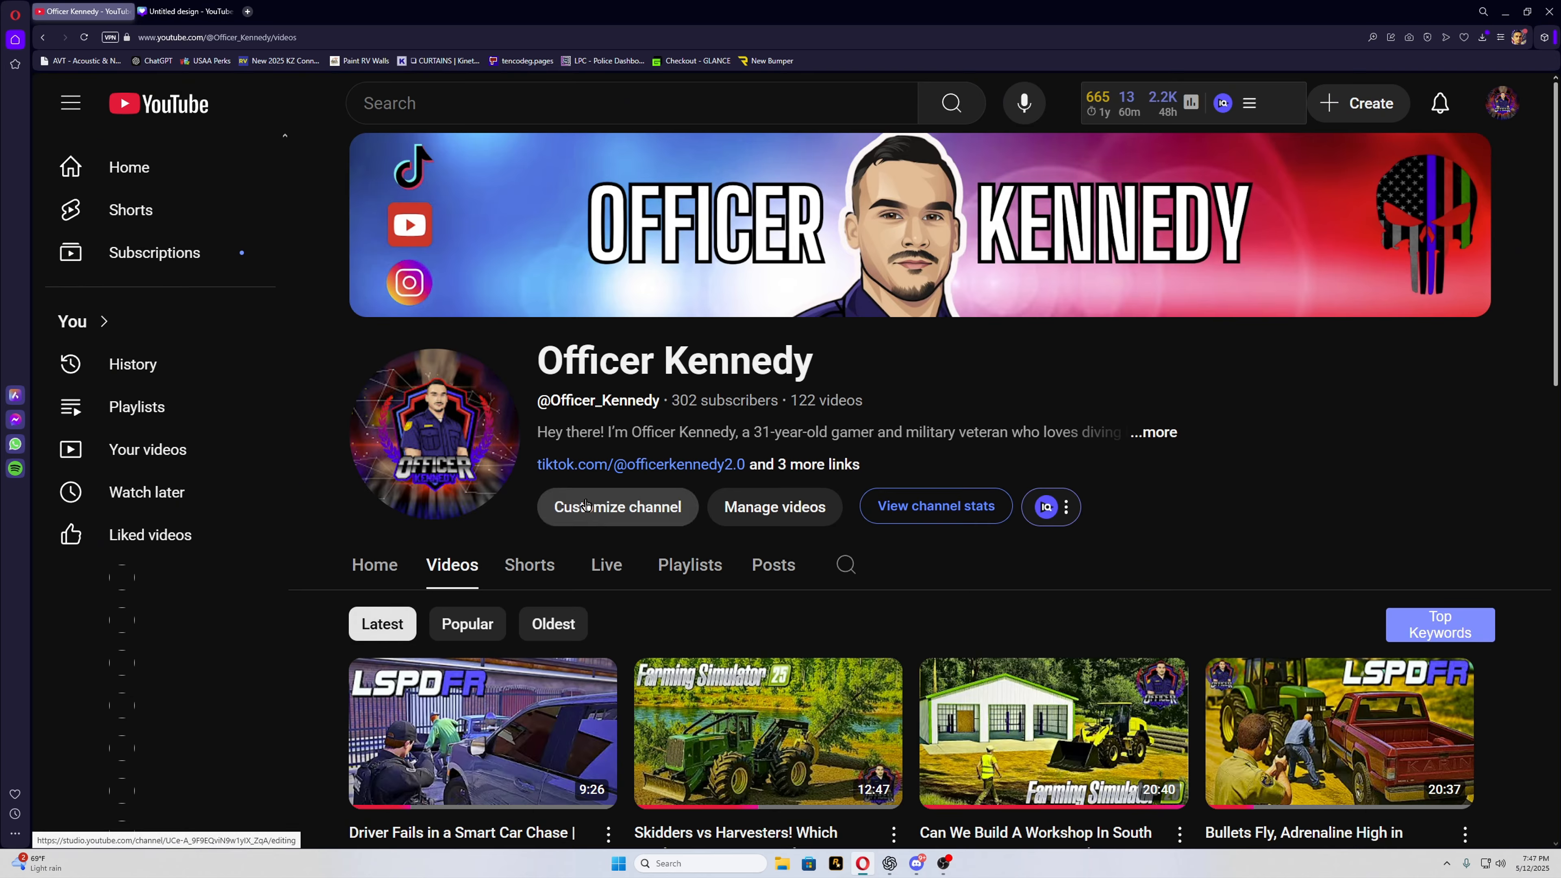
Examine the thumbnails on the YouTube channel's Videos page from newest to oldest, enlarged to 300%.
{"action": "scroll", "coordinate": [527, 546], "scroll_direction": "down", "scroll_amount": 4}
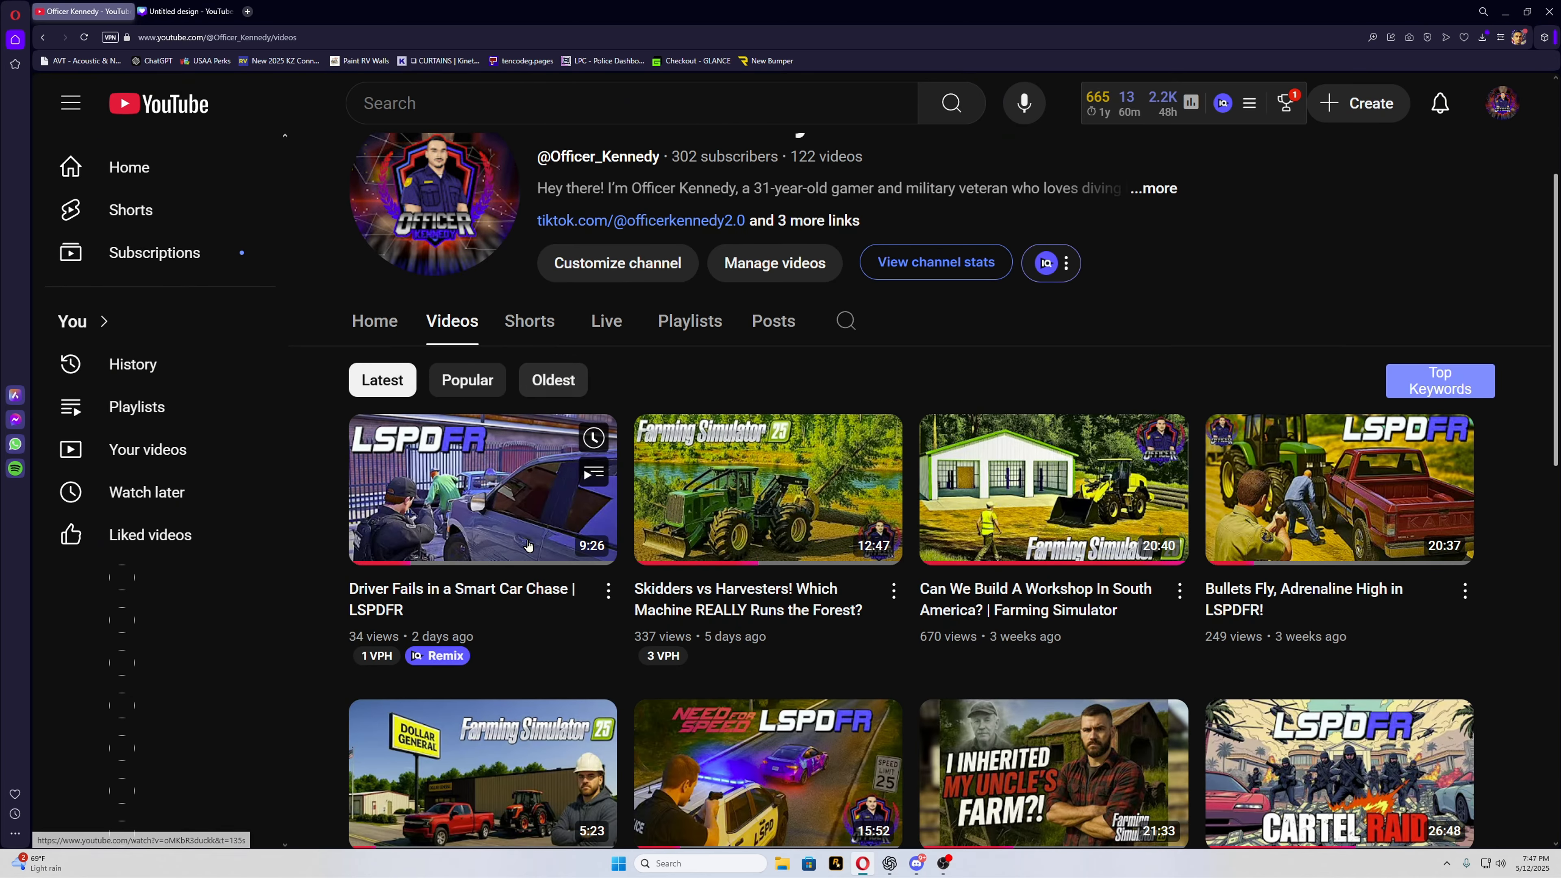
{"action": "scroll", "coordinate": [528, 545], "scroll_direction": "up", "scroll_amount": 4}
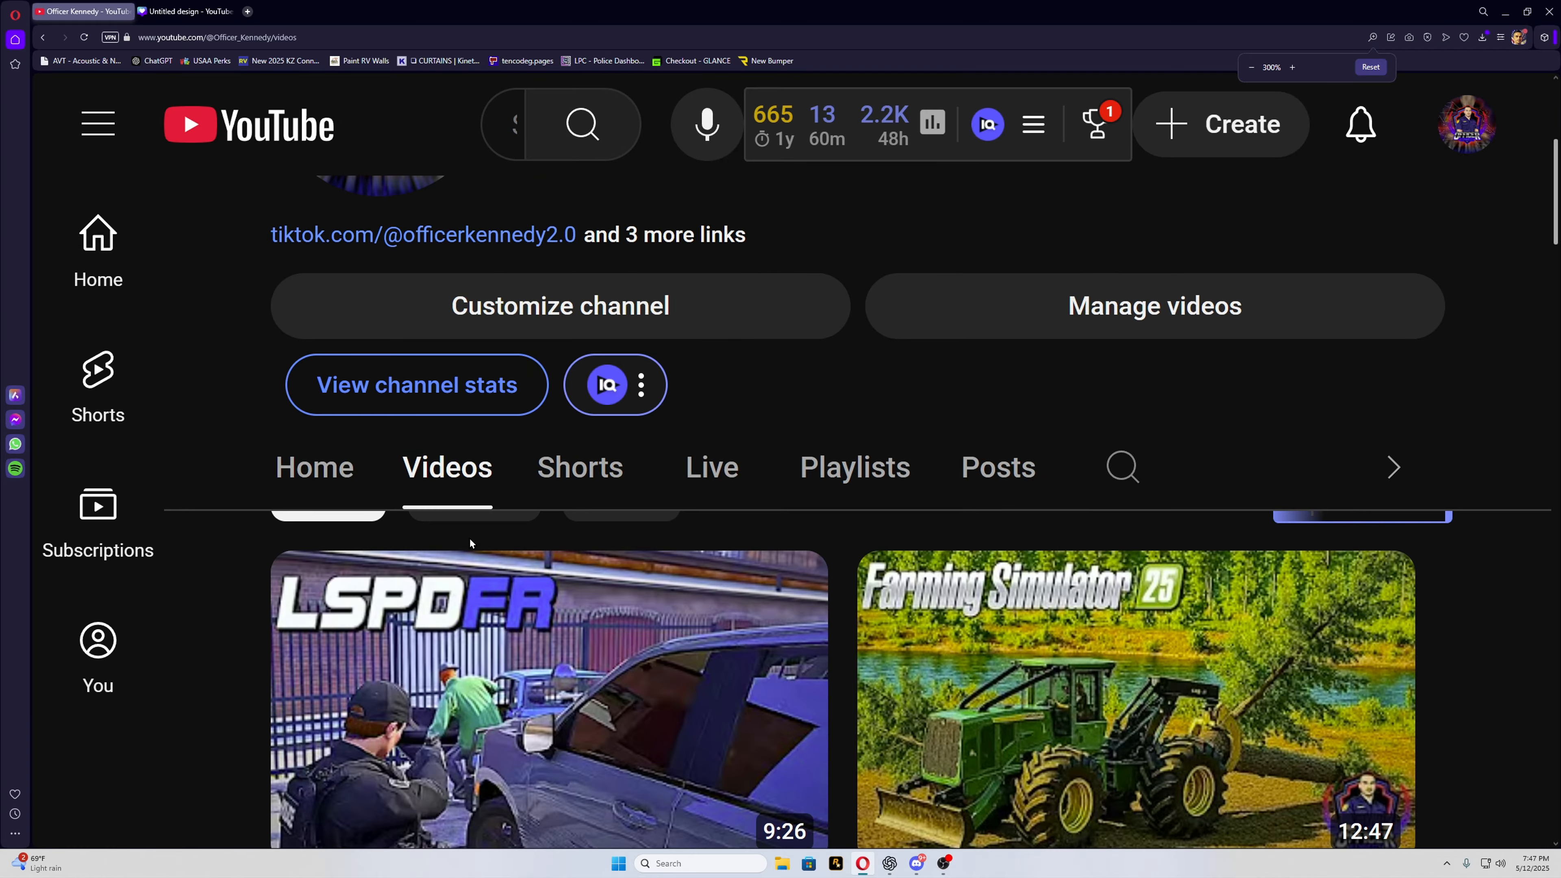
{"action": "scroll", "coordinate": [471, 543], "scroll_direction": "down", "scroll_amount": 2}
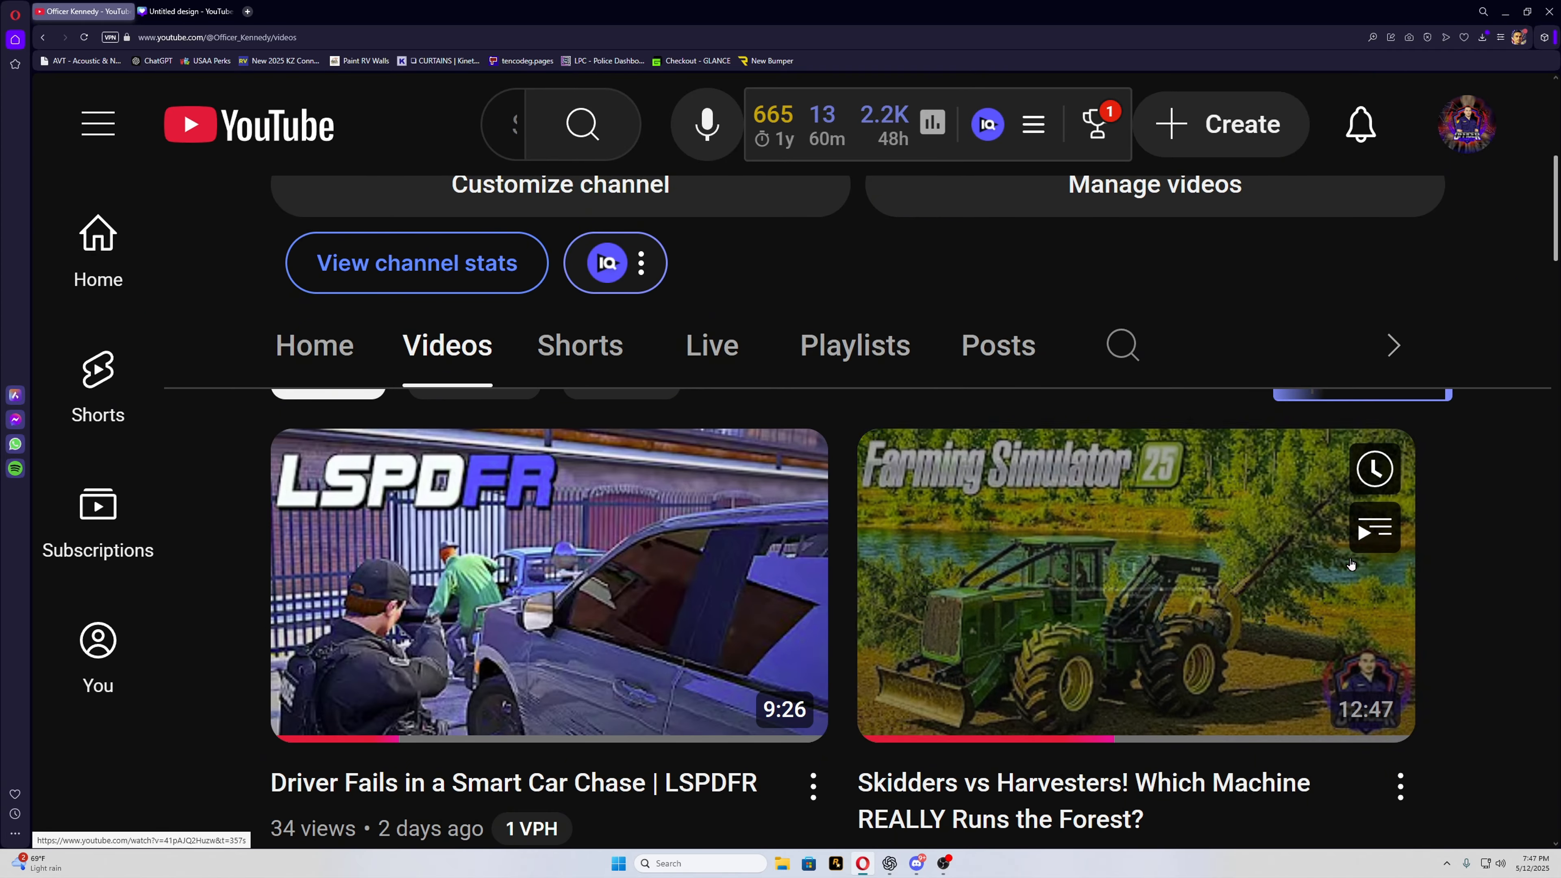
{"action": "scroll", "coordinate": [1350, 563], "scroll_direction": "down", "scroll_amount": 5}
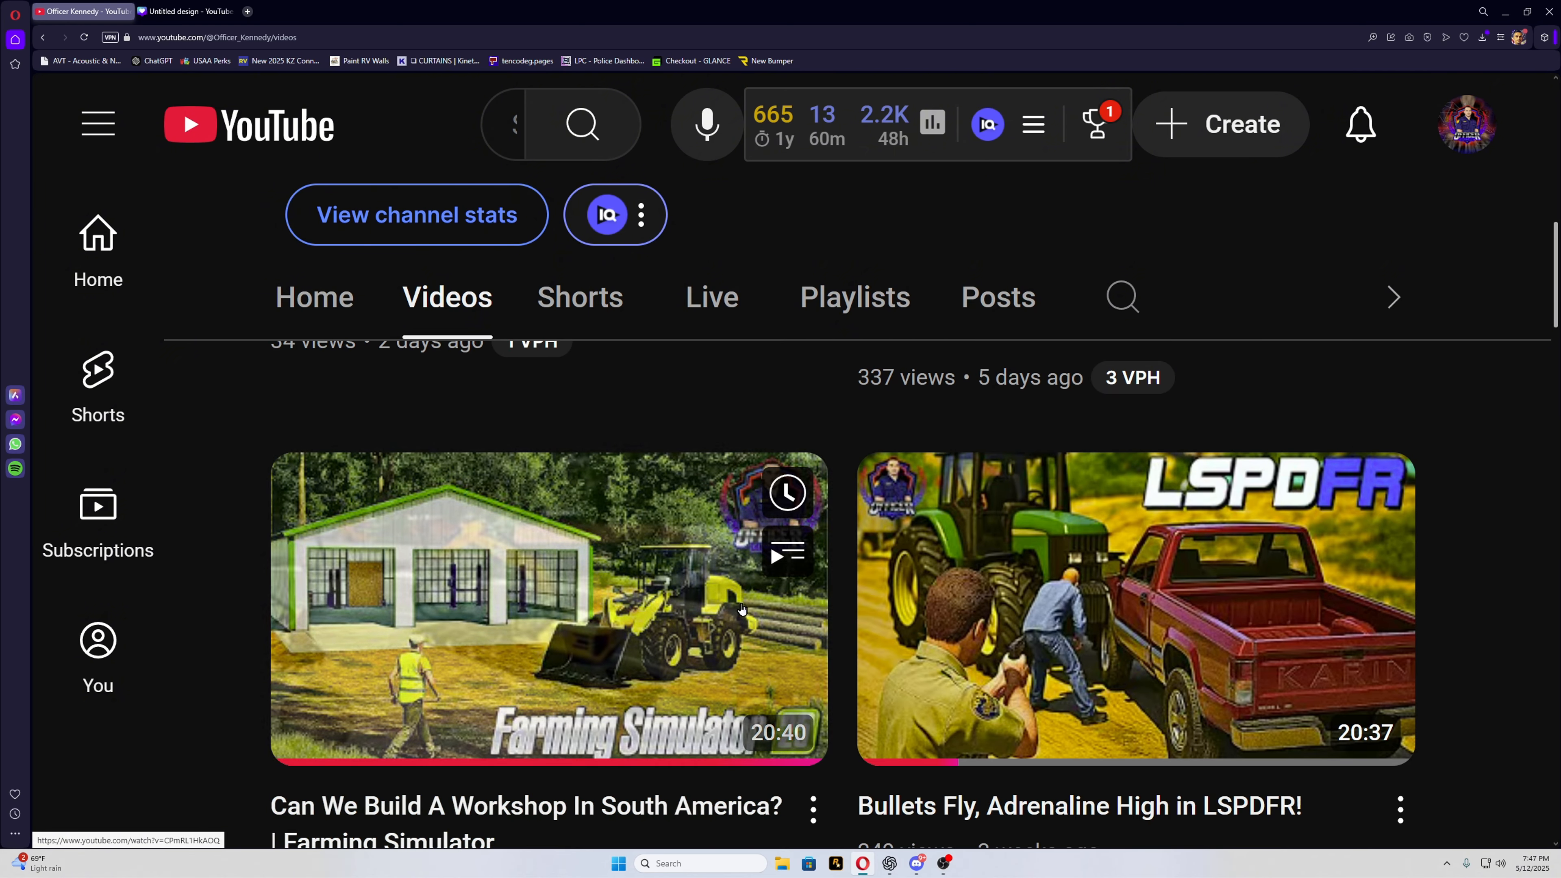
{"action": "scroll", "coordinate": [1482, 626], "scroll_direction": "down", "scroll_amount": 7}
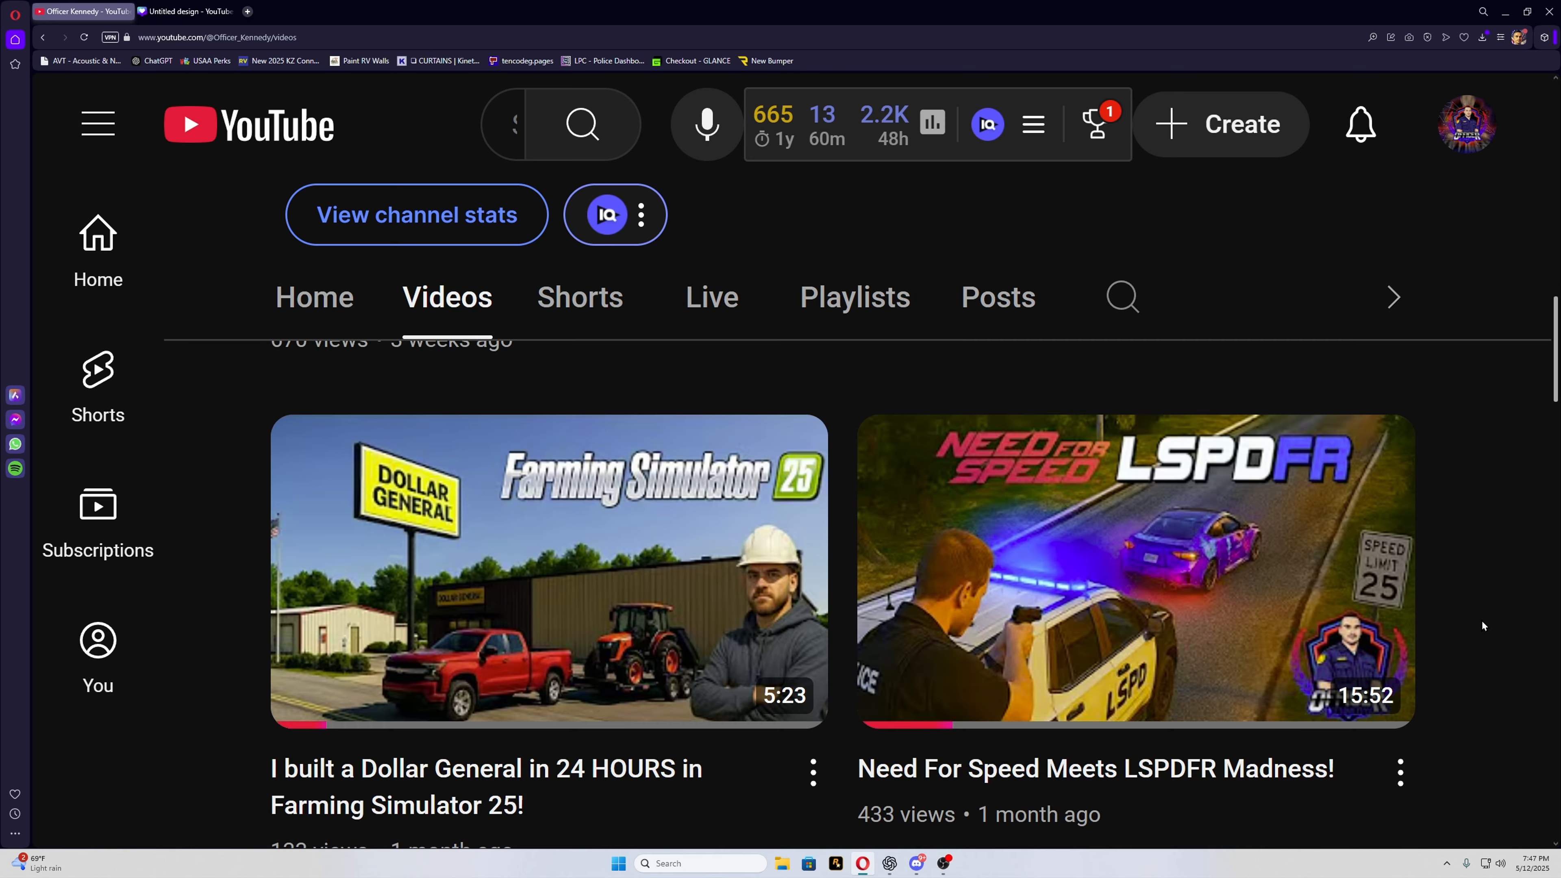
{"action": "mouse_move", "coordinate": [622, 590]}
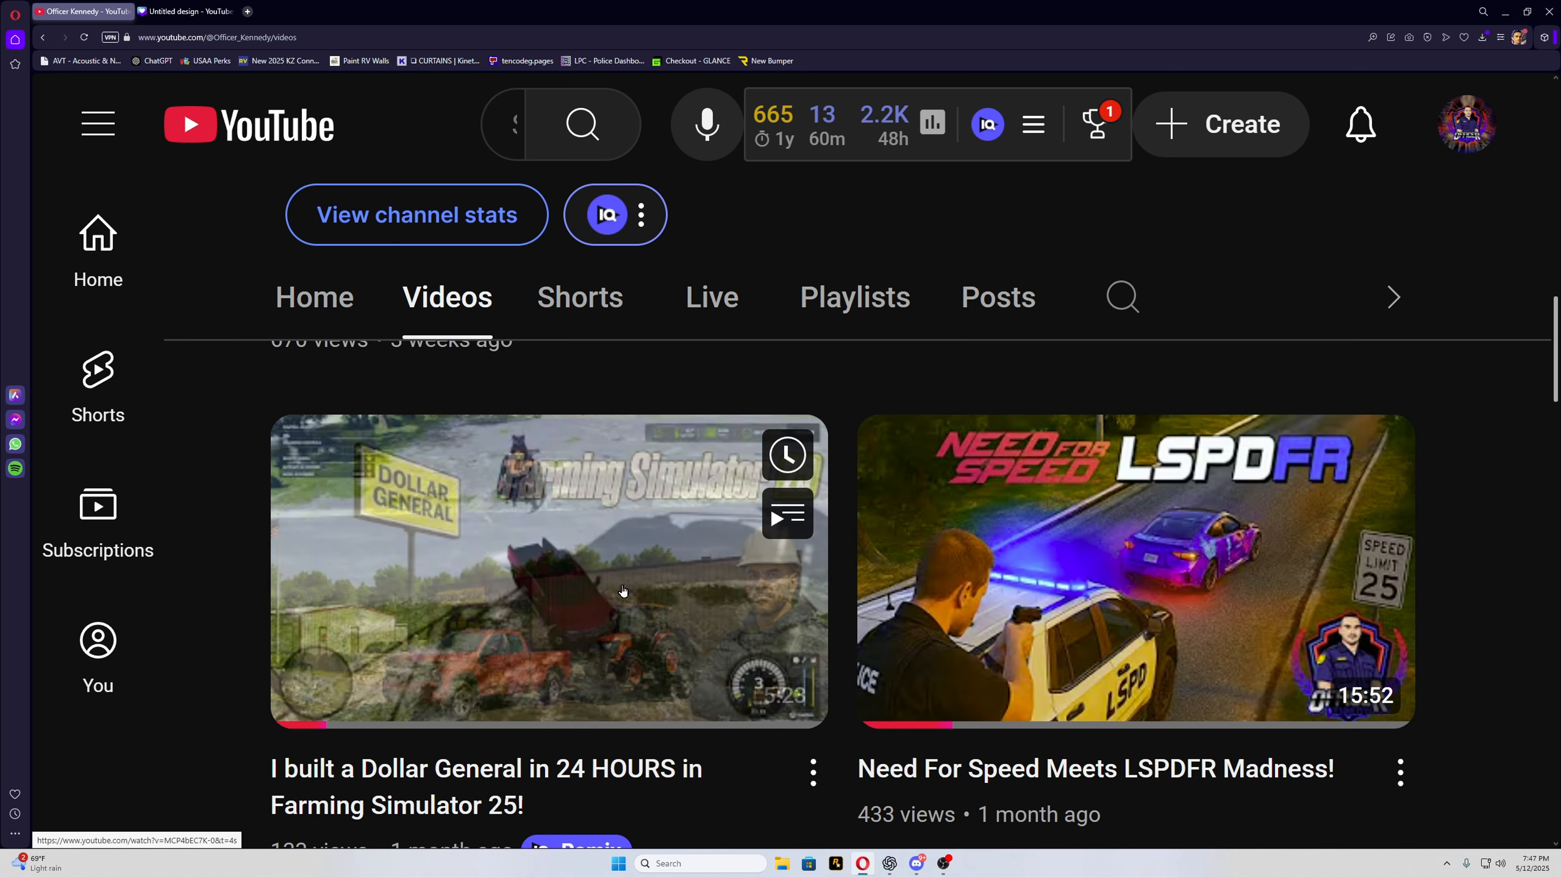
{"action": "scroll", "coordinate": [1137, 572], "scroll_direction": "down", "scroll_amount": 7}
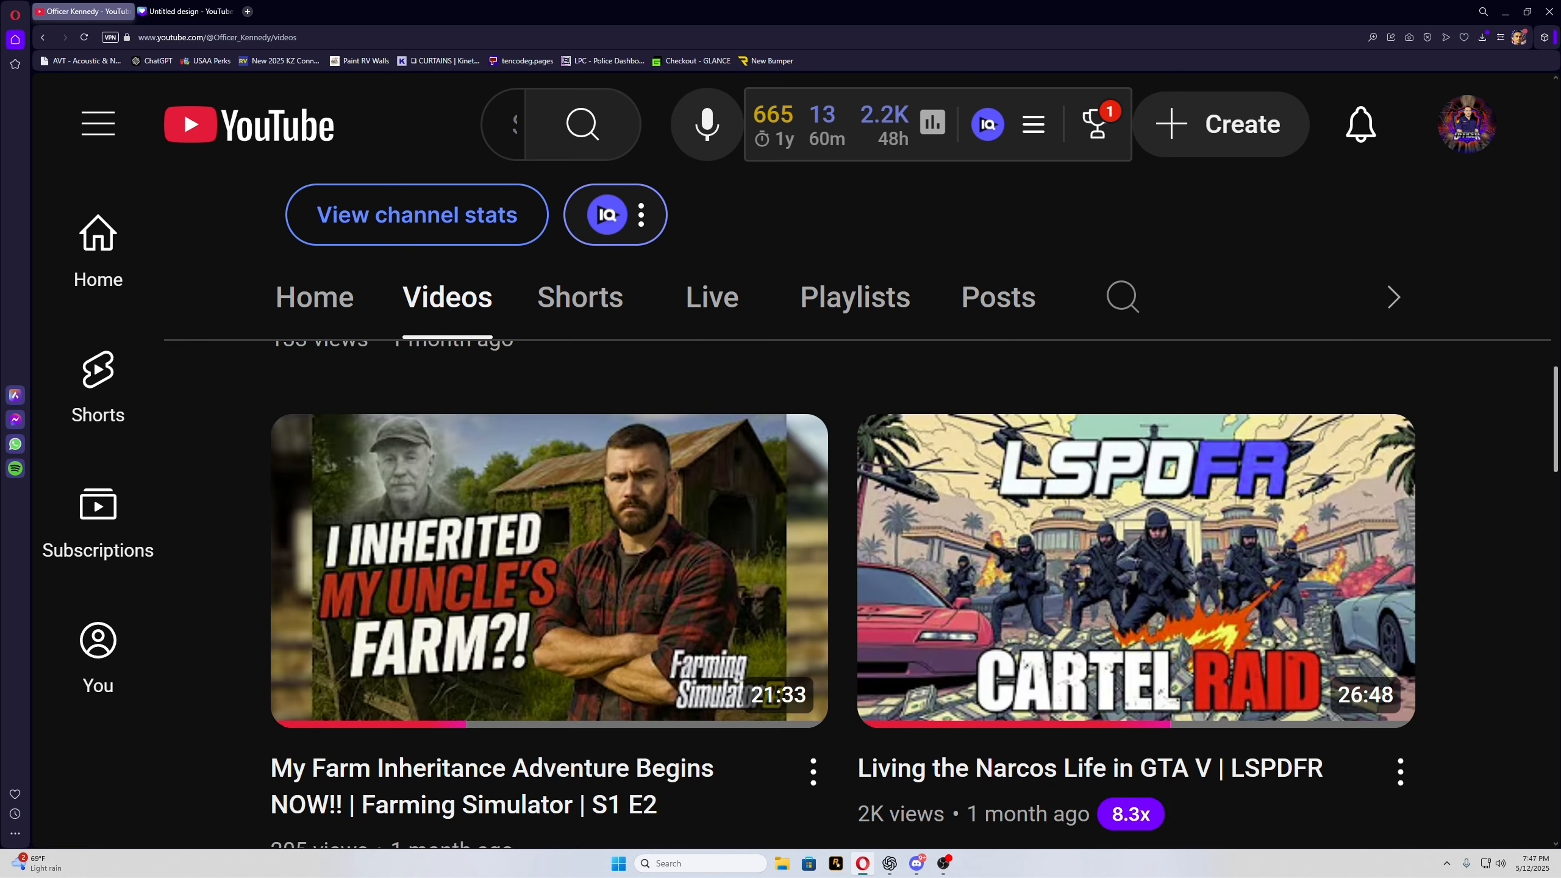
{"action": "scroll", "coordinate": [1558, 555], "scroll_direction": "down", "scroll_amount": 6}
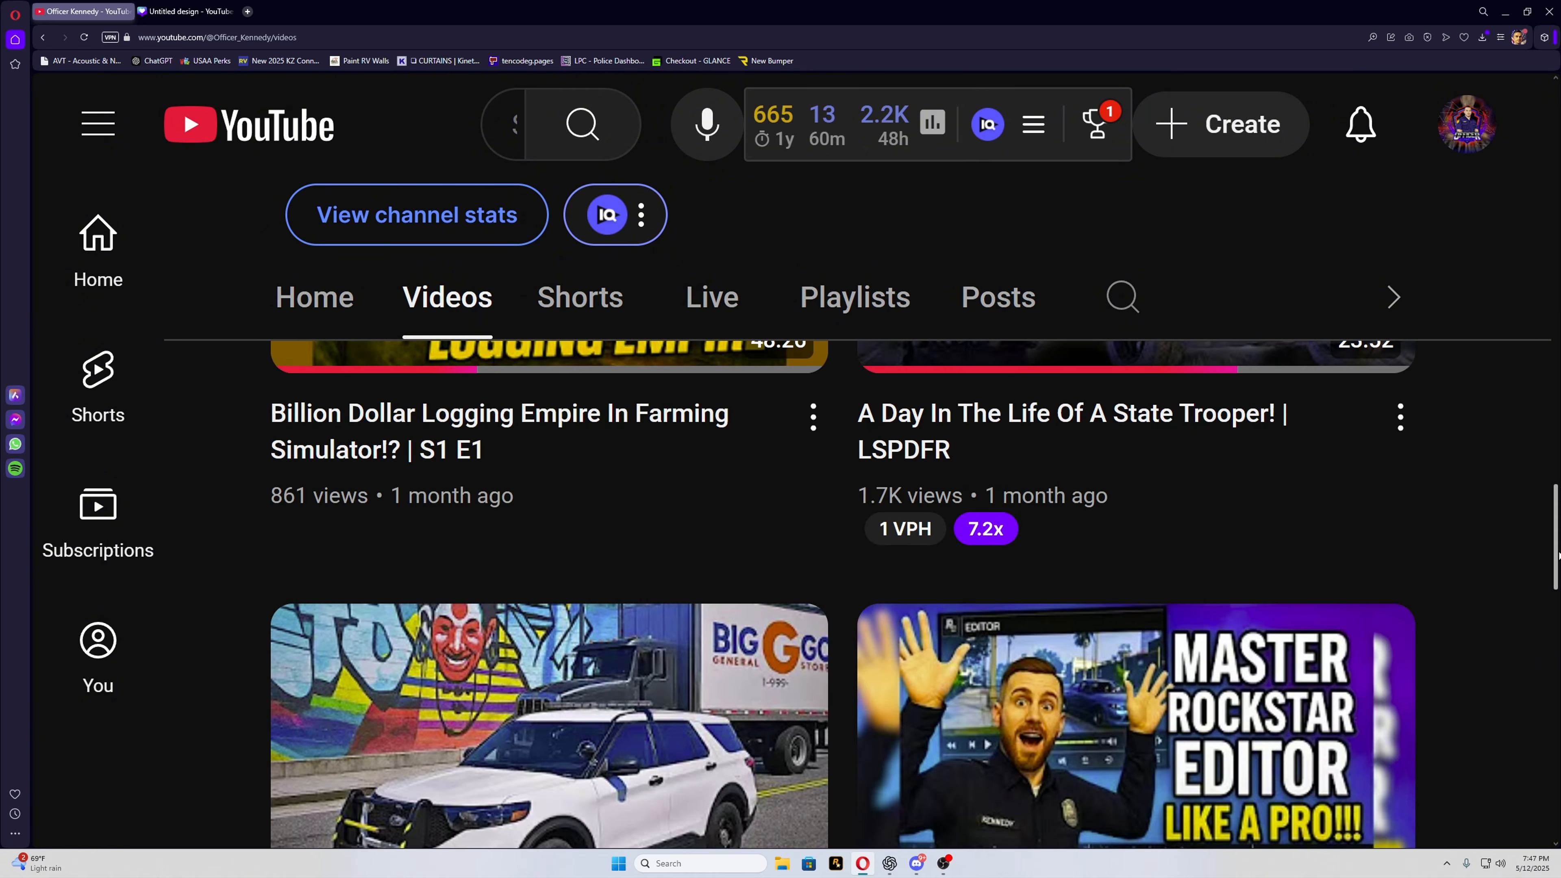
{"action": "scroll", "coordinate": [1558, 555], "scroll_direction": "down", "scroll_amount": 4}
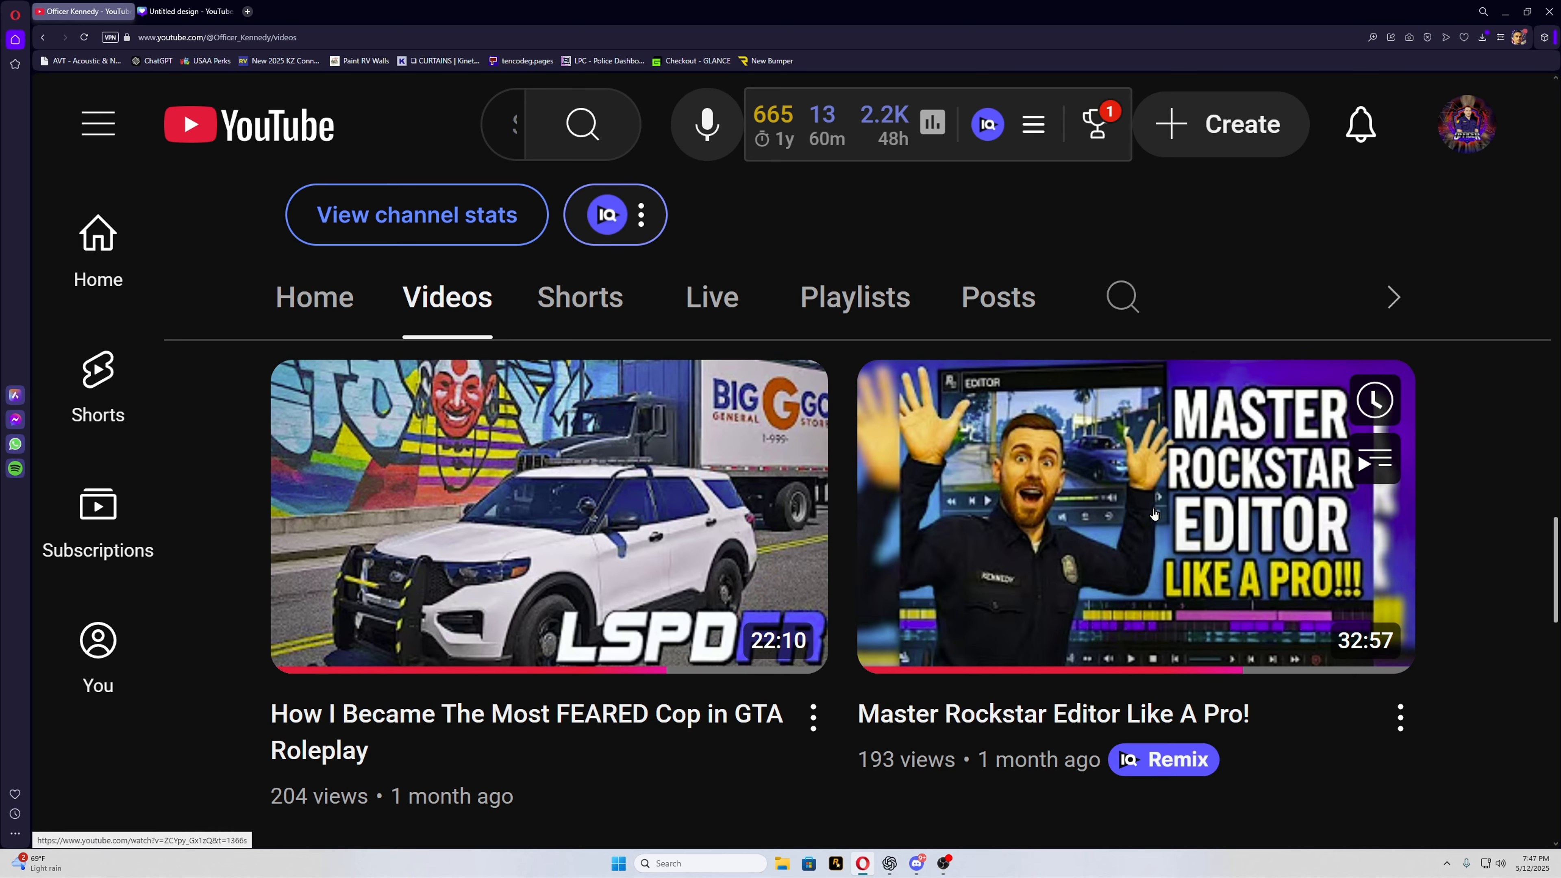
{"action": "scroll", "coordinate": [1458, 532], "scroll_direction": "down", "scroll_amount": 5}
{"action": "scroll", "coordinate": [1458, 537], "scroll_direction": "down", "scroll_amount": 15}
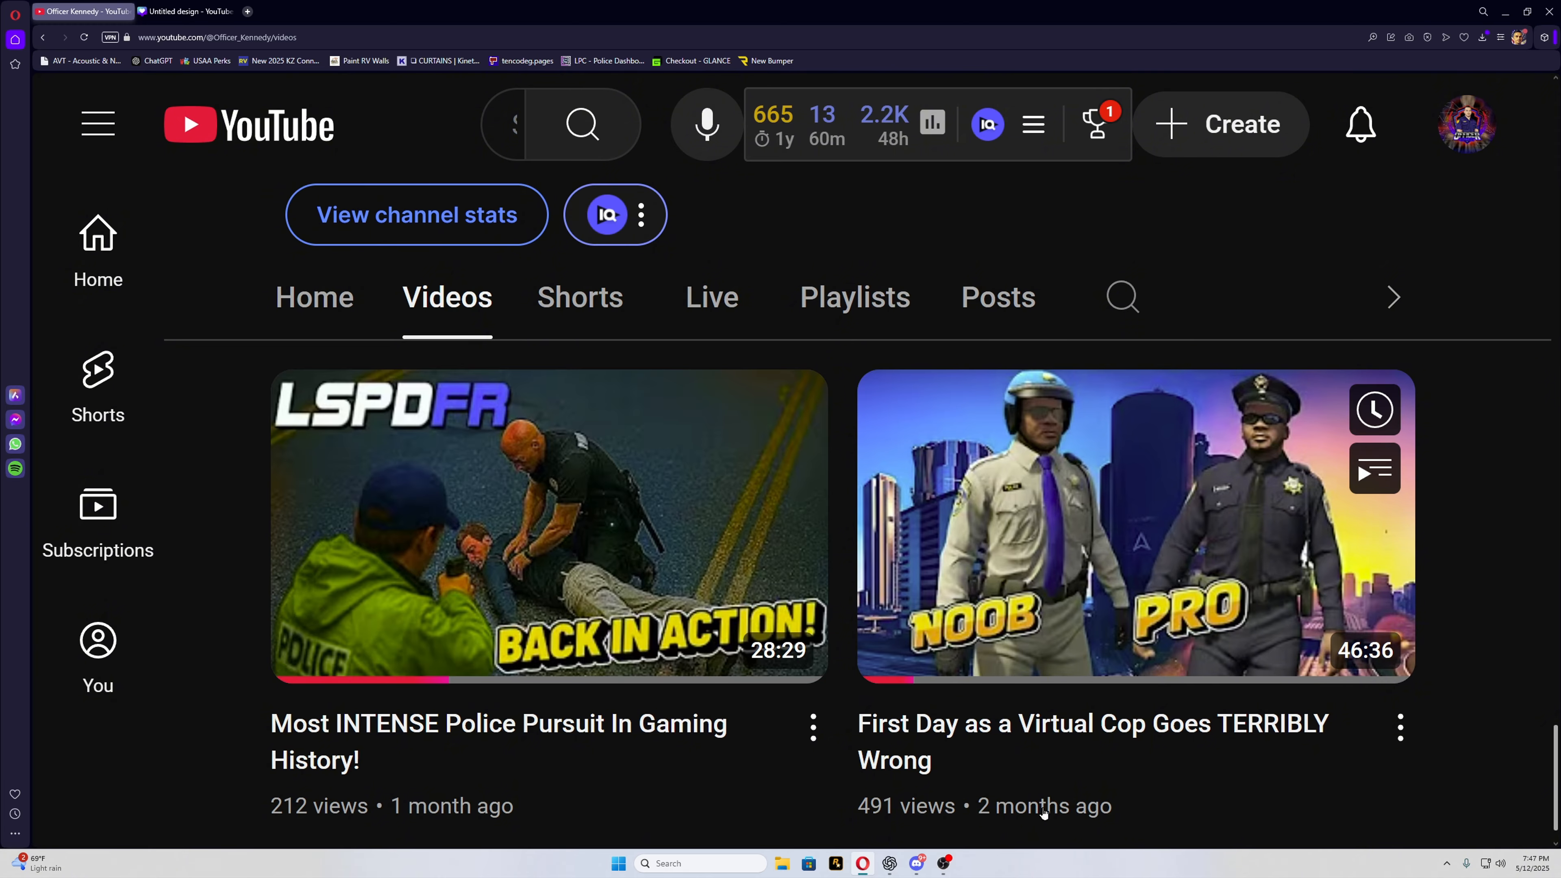
{"action": "scroll", "coordinate": [1541, 507], "scroll_direction": "up", "scroll_amount": 15}
{"action": "scroll", "coordinate": [1541, 507], "scroll_direction": "up", "scroll_amount": 10}
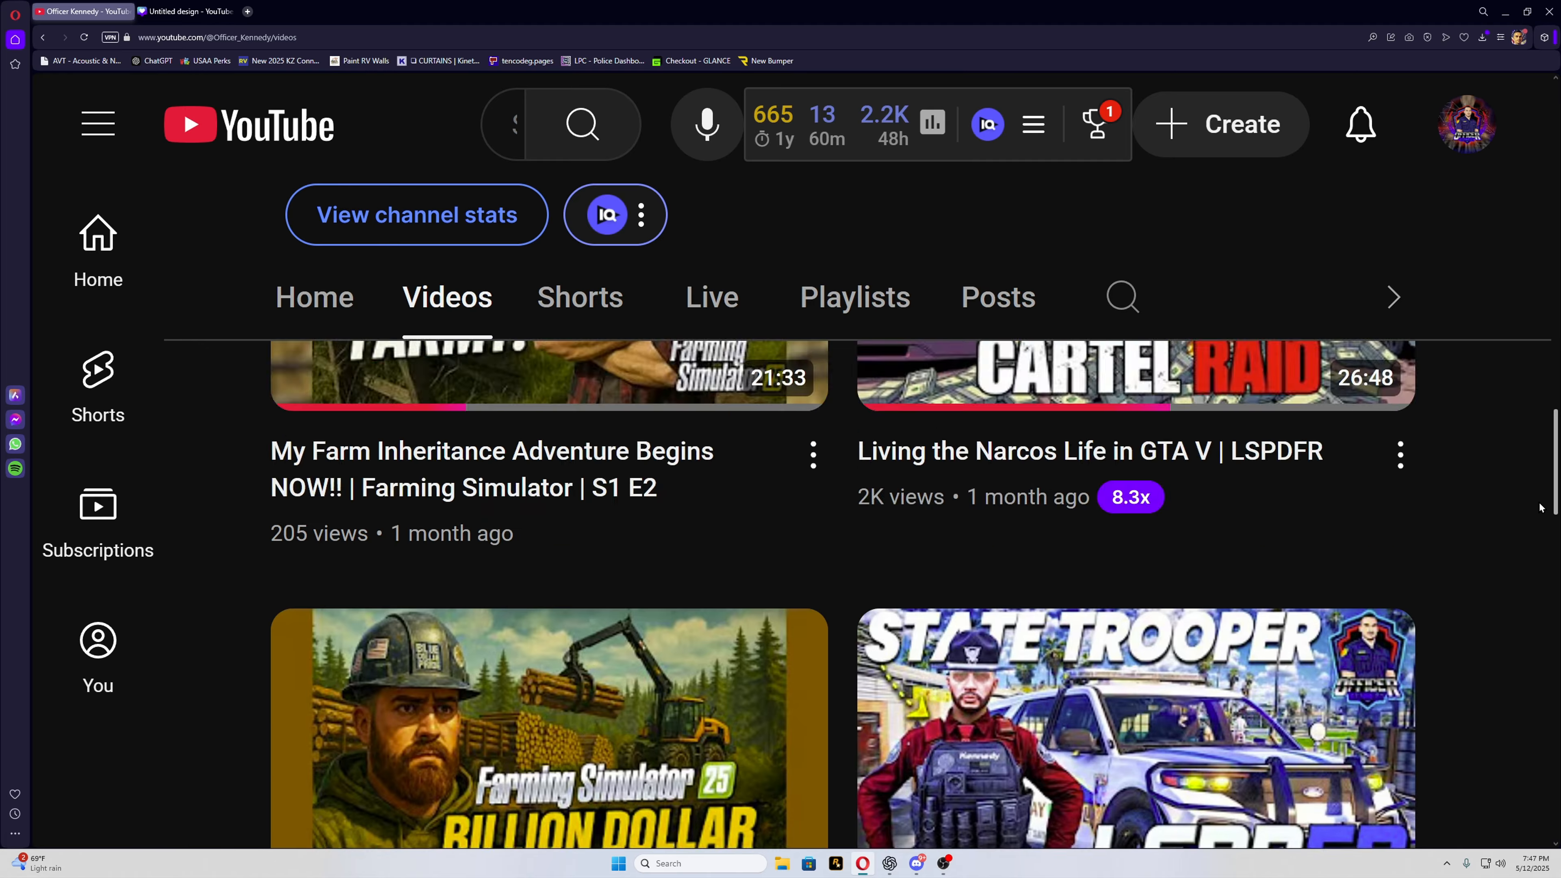
{"action": "scroll", "coordinate": [1541, 507], "scroll_direction": "down", "scroll_amount": 4, "text": "ctrl"}
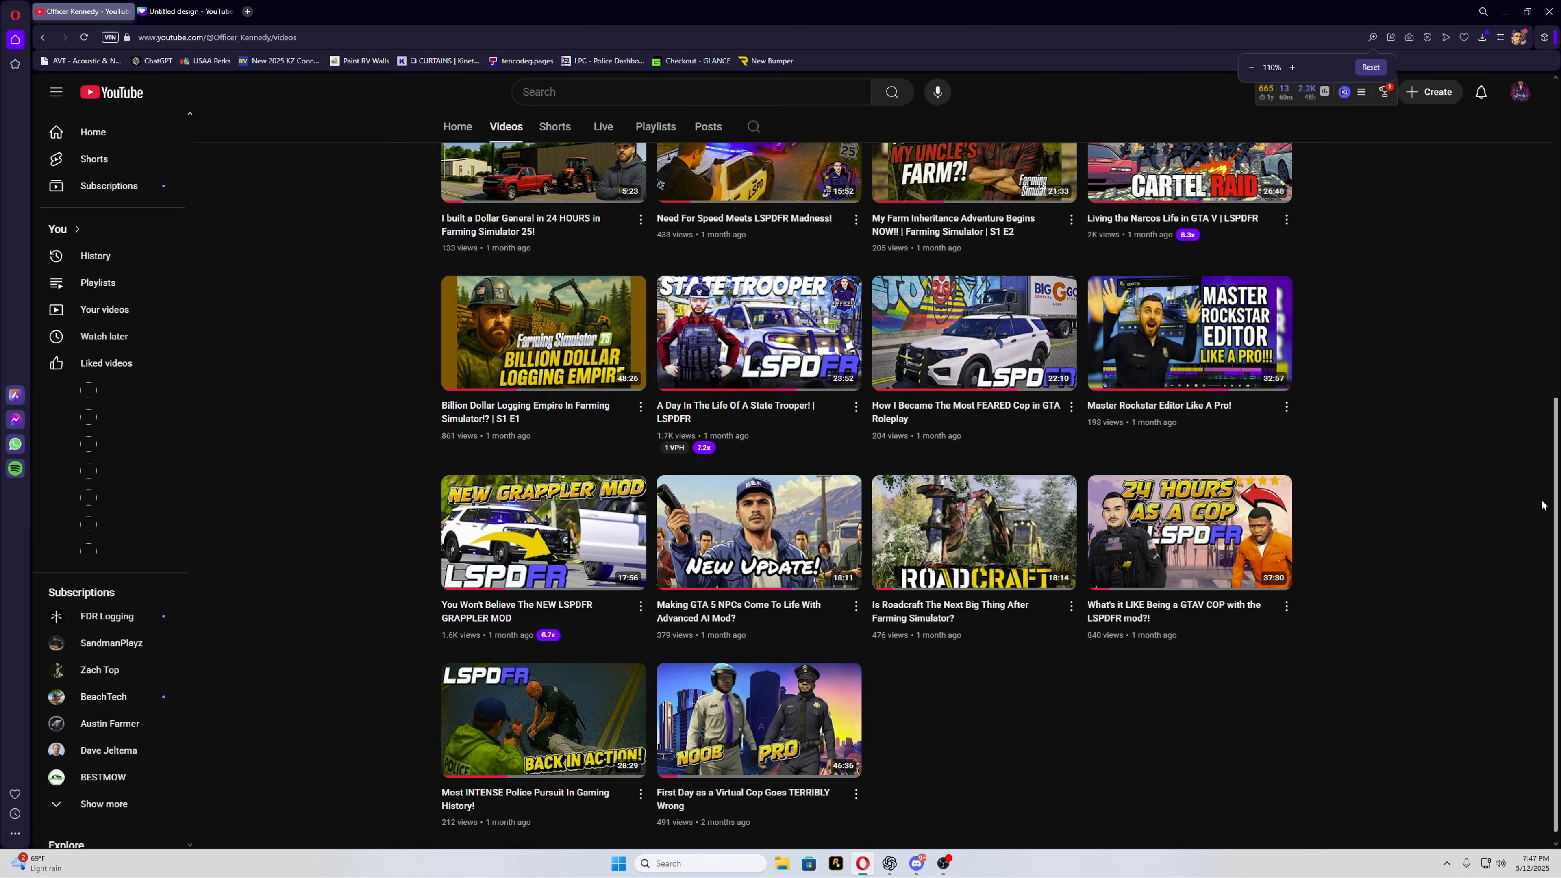
{"action": "scroll", "coordinate": [1543, 505], "scroll_direction": "down", "scroll_amount": 1, "text": "ctrl"}
{"action": "scroll", "coordinate": [1479, 519], "scroll_direction": "up", "scroll_amount": 7}
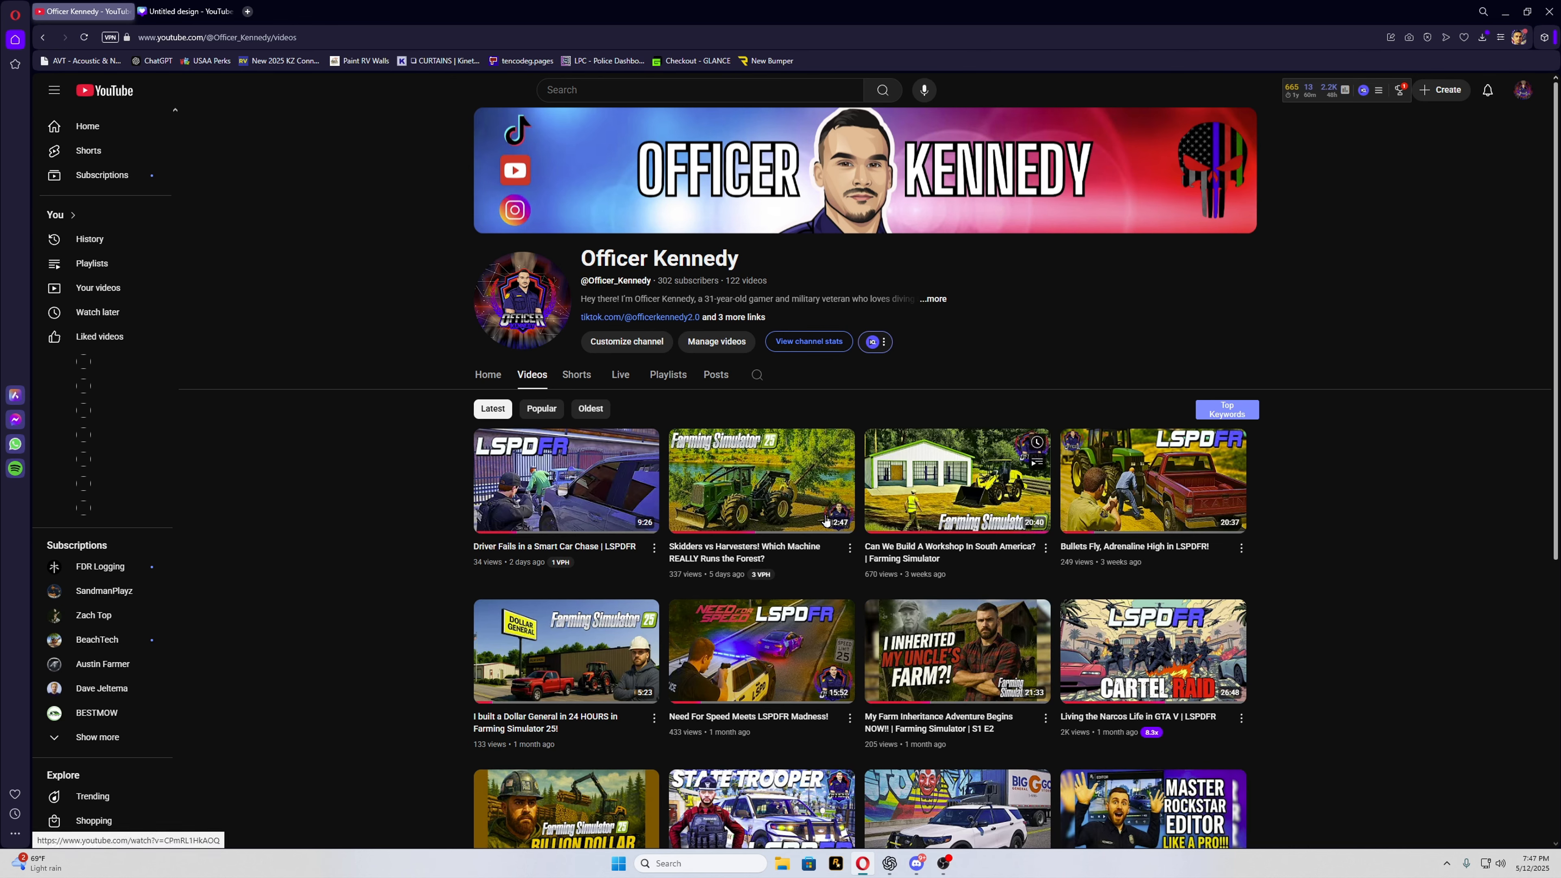
Reload the channel's Videos page and check the thumbnails, including the Billion Dollar Logging Empire video's.
{"action": "left_click", "coordinate": [84, 37]}
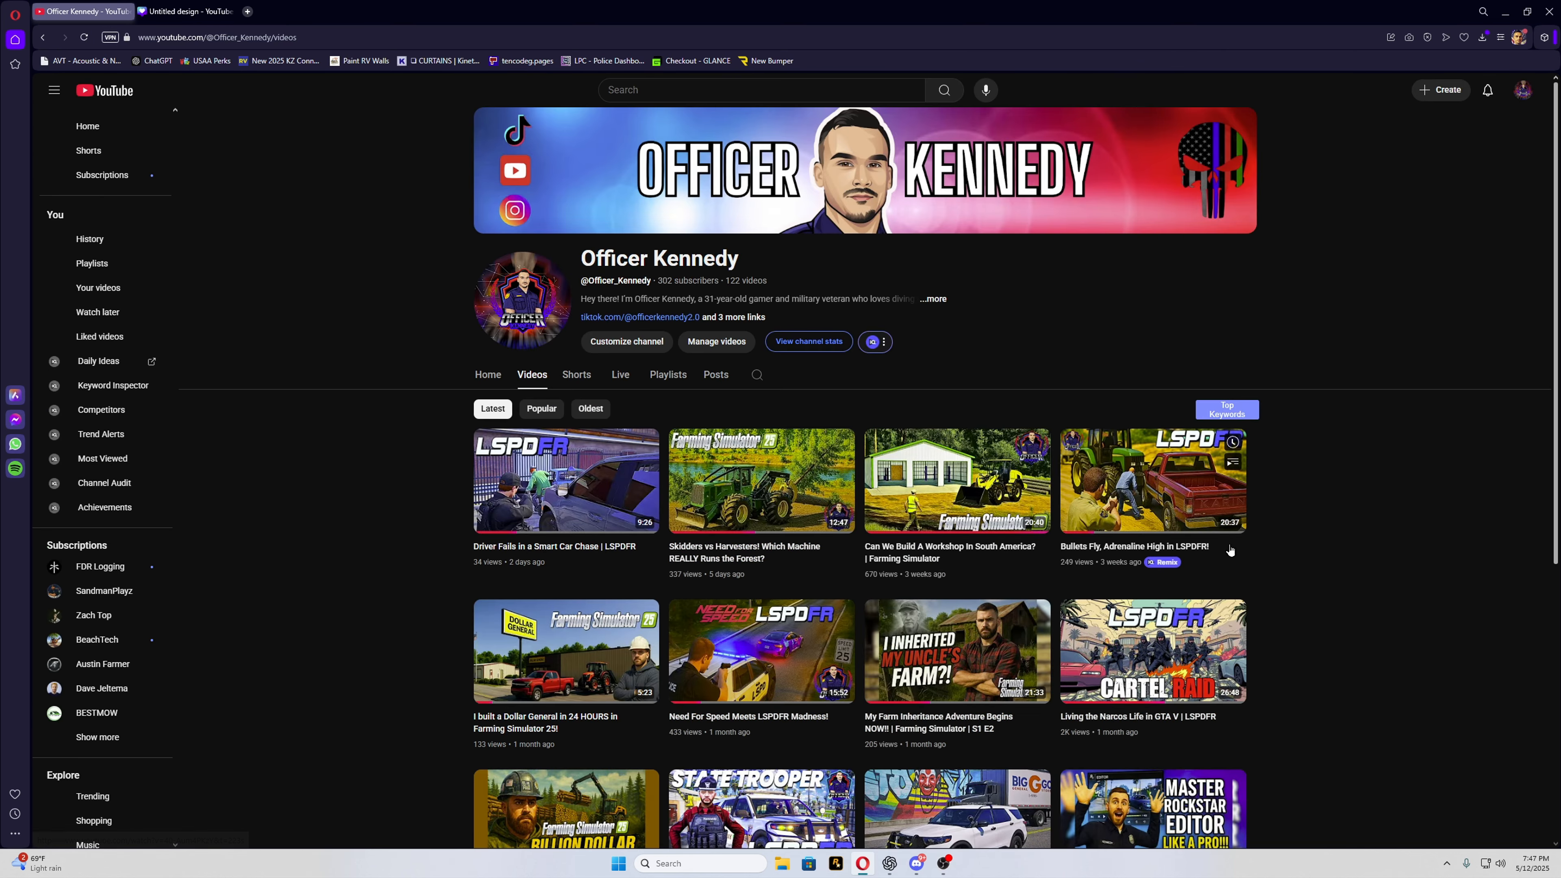
{"action": "scroll", "coordinate": [897, 584], "scroll_direction": "down", "scroll_amount": 4}
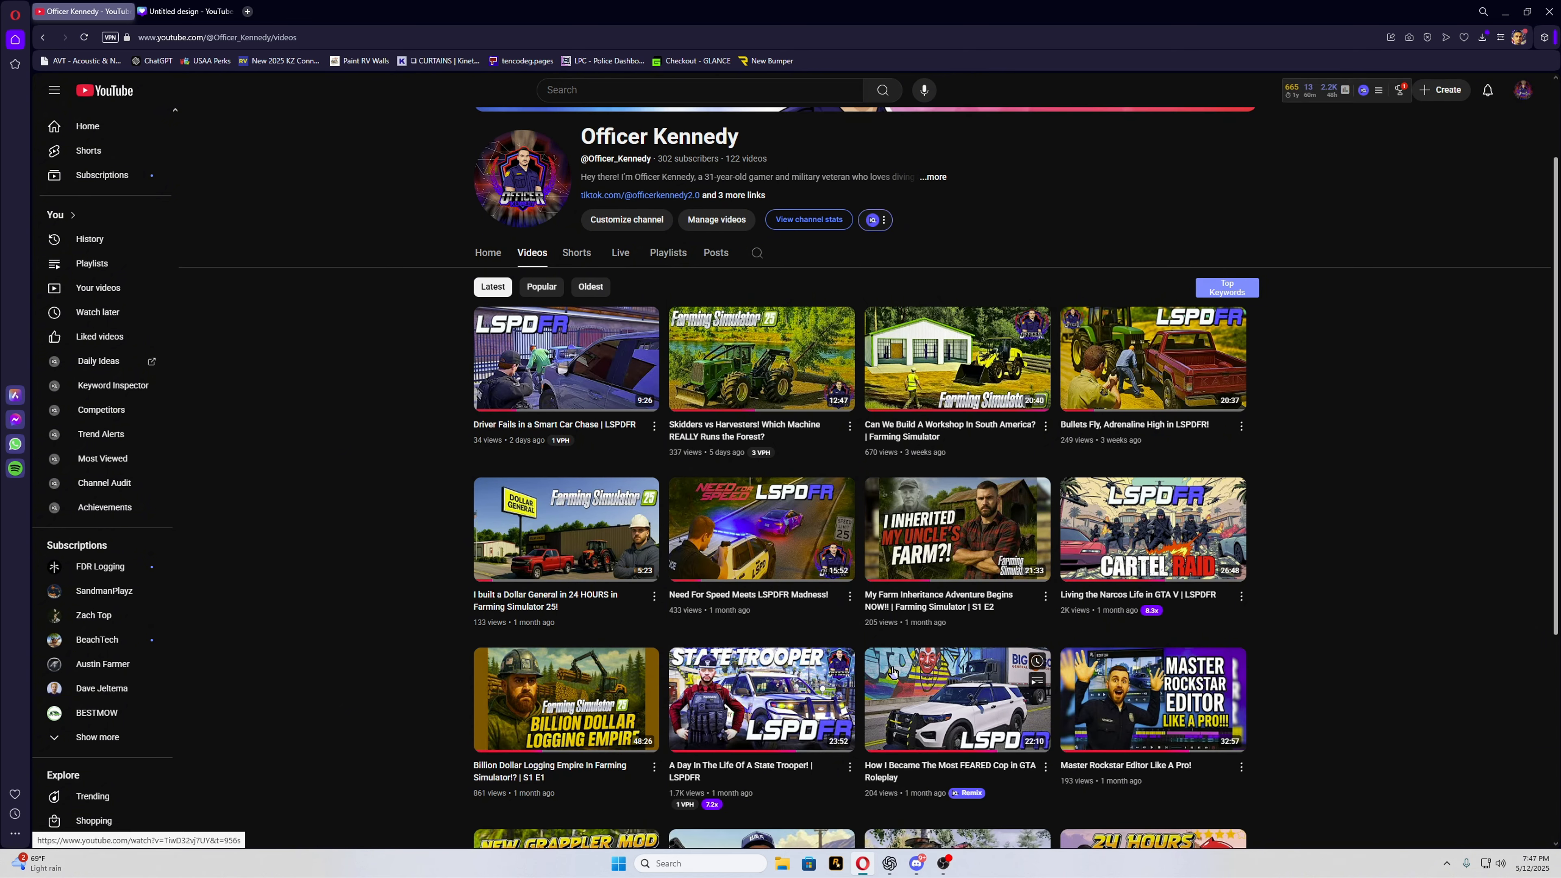
{"action": "scroll", "coordinate": [1431, 528], "scroll_direction": "down", "scroll_amount": 3}
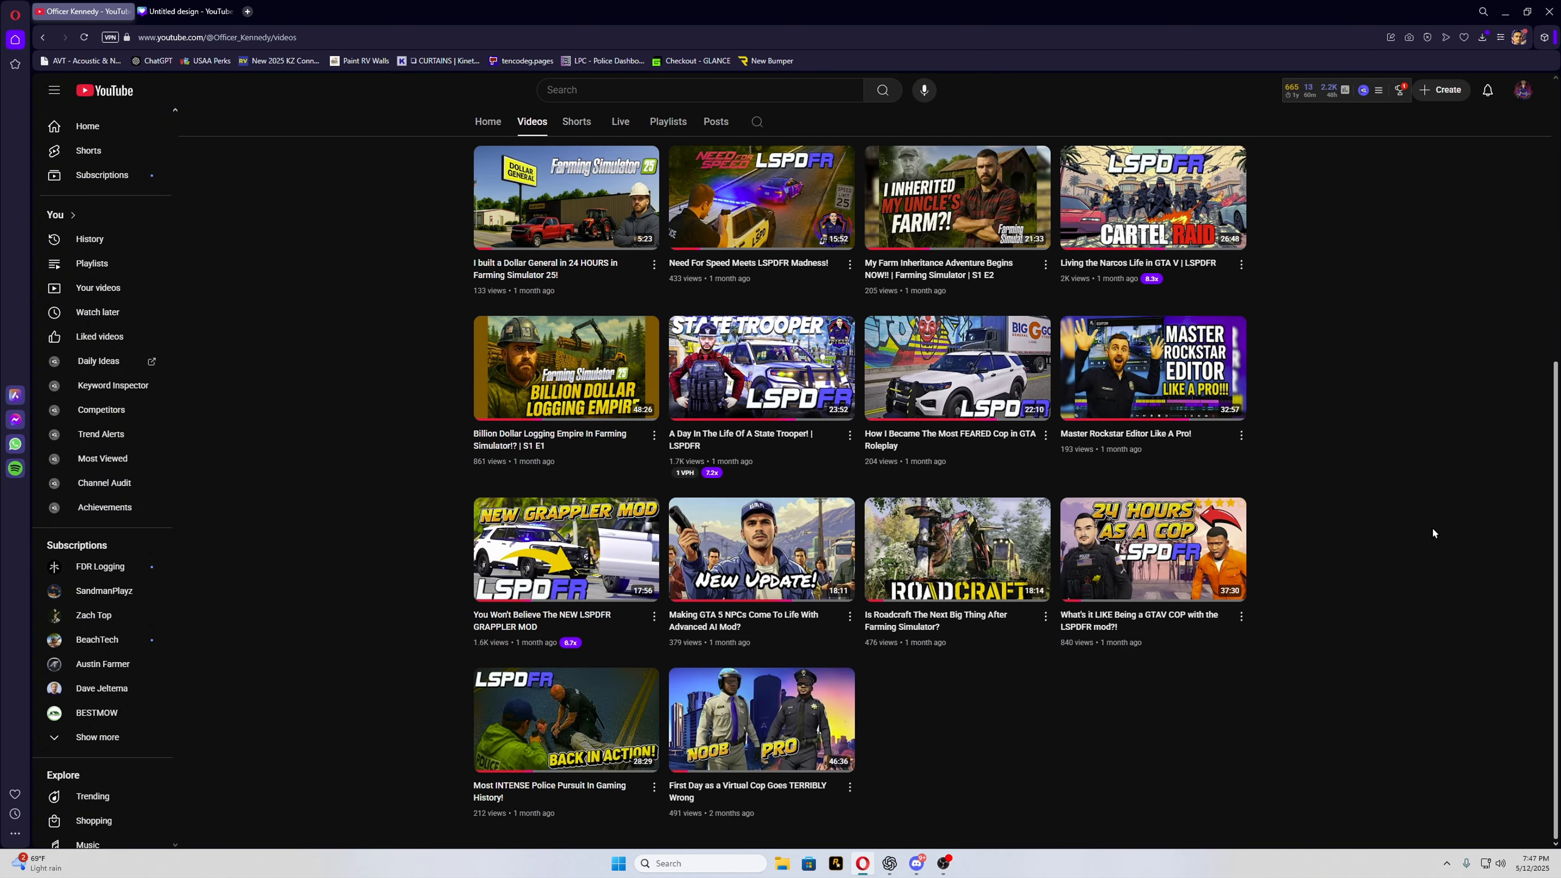
{"action": "scroll", "coordinate": [1432, 527], "scroll_direction": "up", "scroll_amount": 7}
{"action": "mouse_move", "coordinate": [787, 492]}
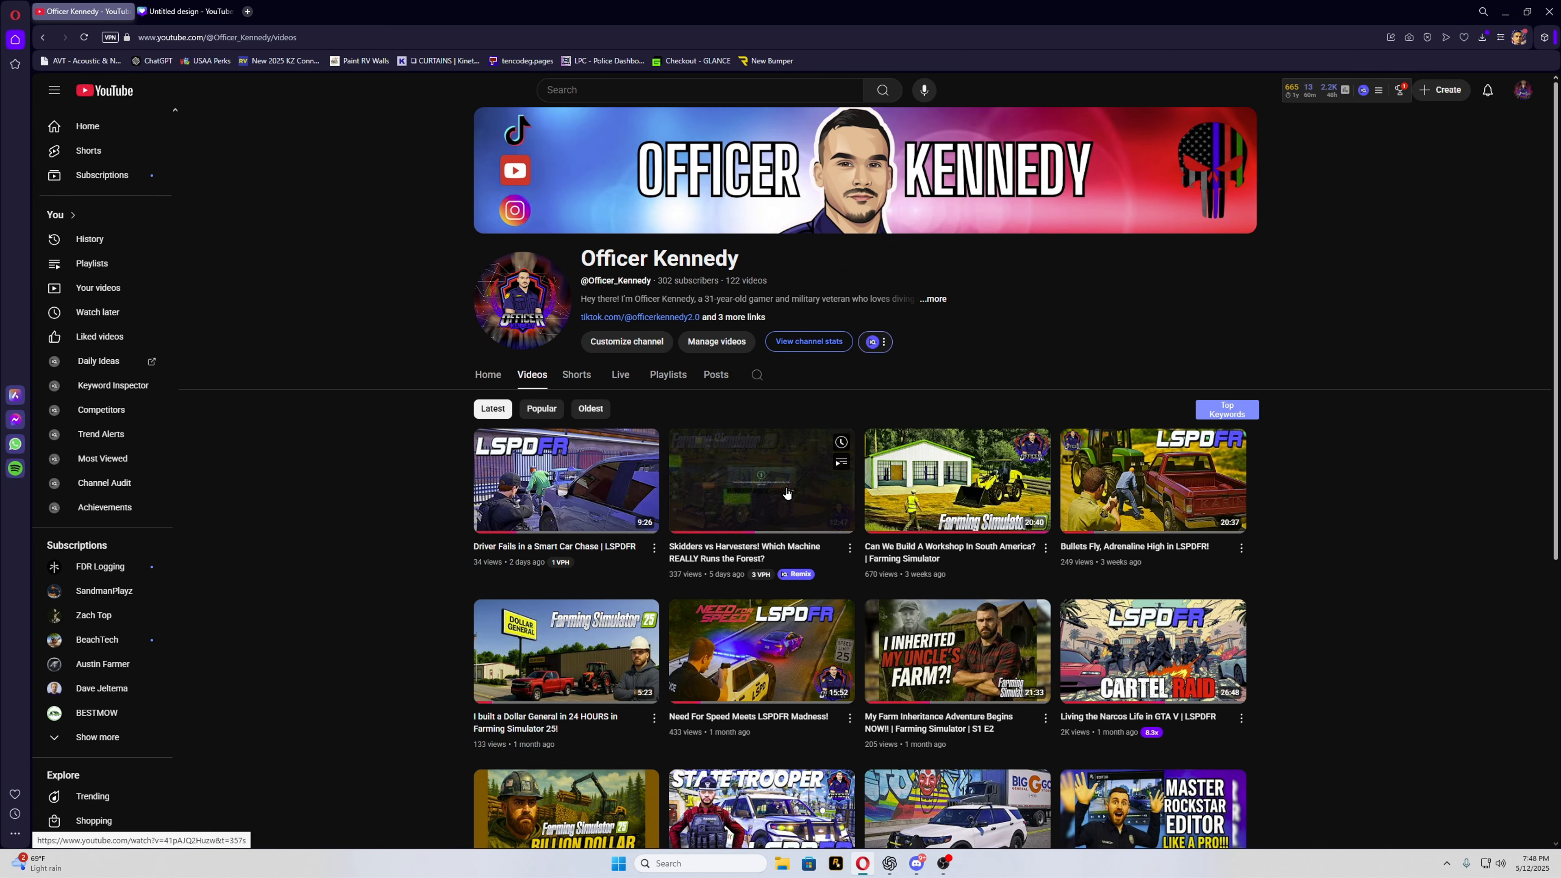